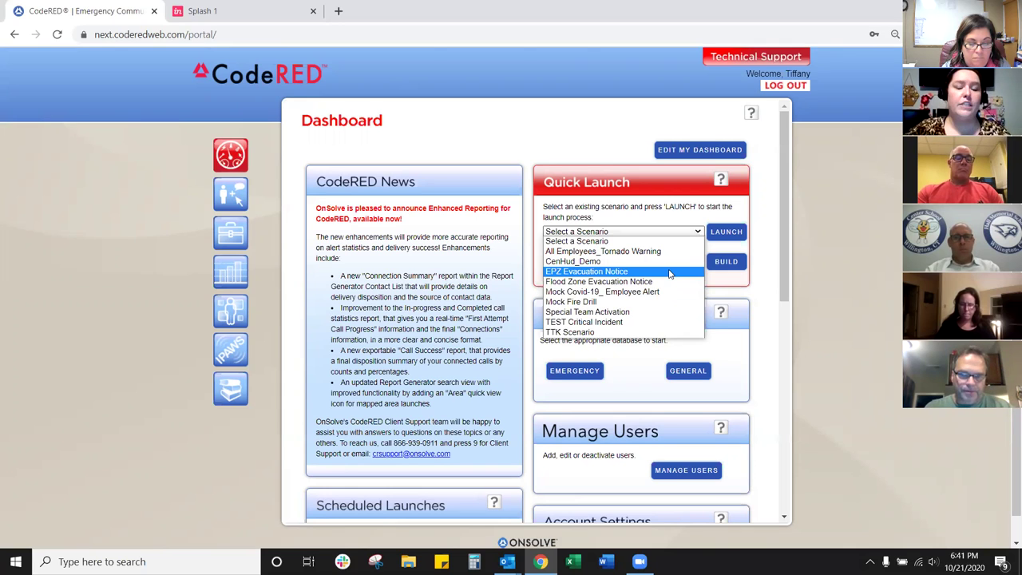
# Step: Pick TEST Critical Incident from the Dashboard's Quick Launch scenarios
pyautogui.click(643, 322)
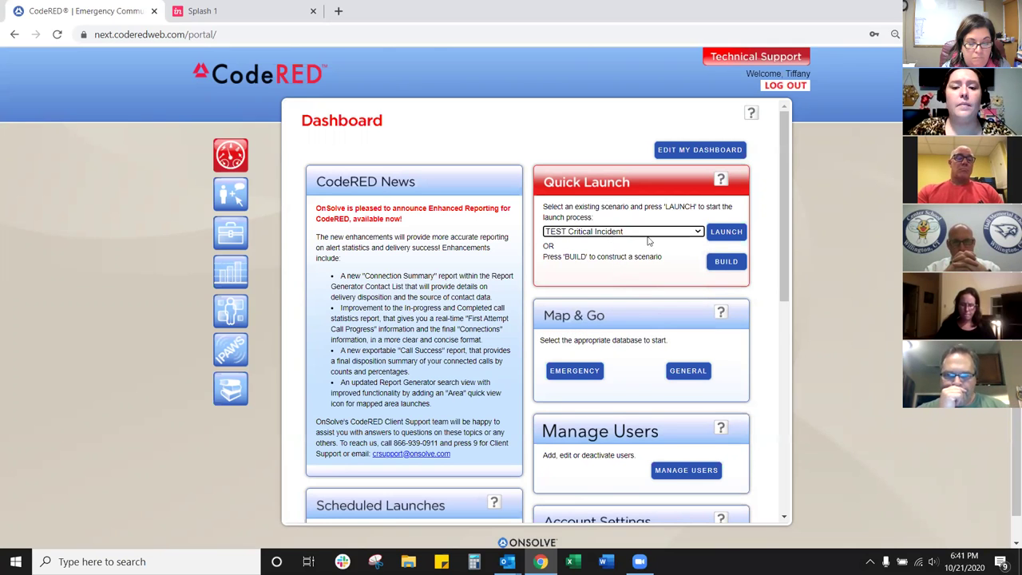
# Step: Launch TEST Critical Incident to show its recap of 1 phone, 3 emails, 1 text and 2 contacts
pyautogui.click(724, 231)
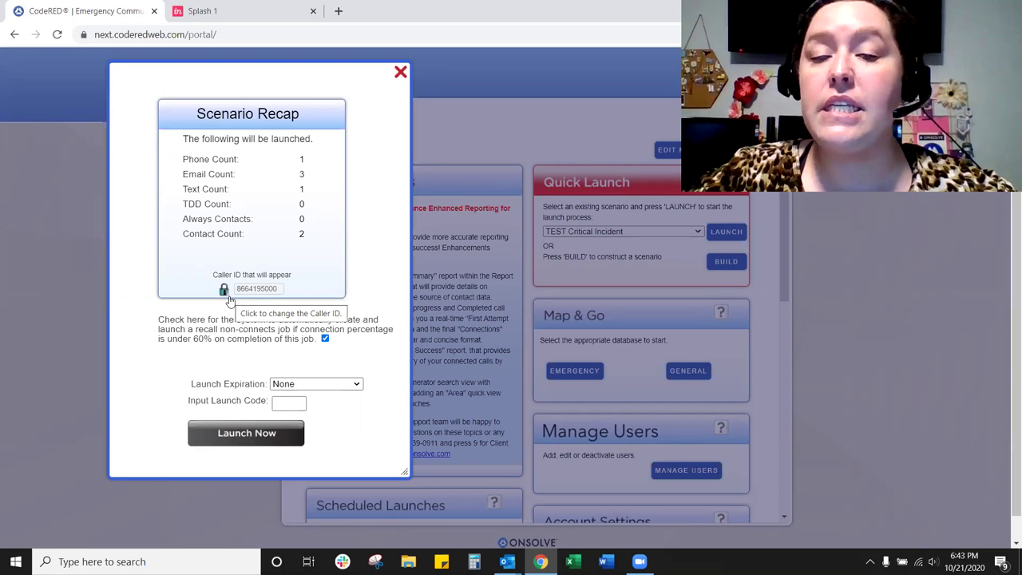
# Step: Unlock the Caller ID number and show the Launch Expiration options
pyautogui.click(226, 297)
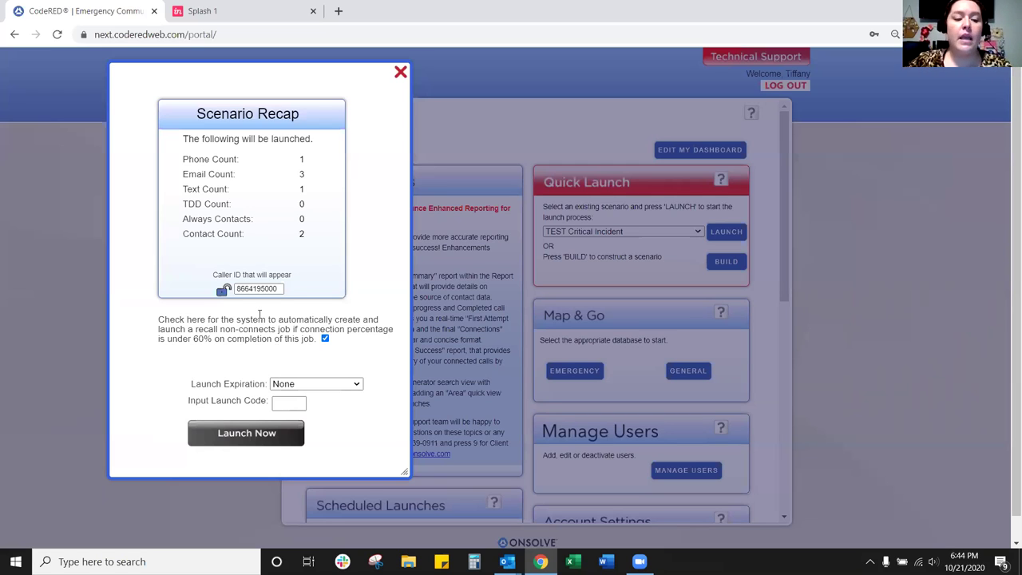
pyautogui.click(299, 388)
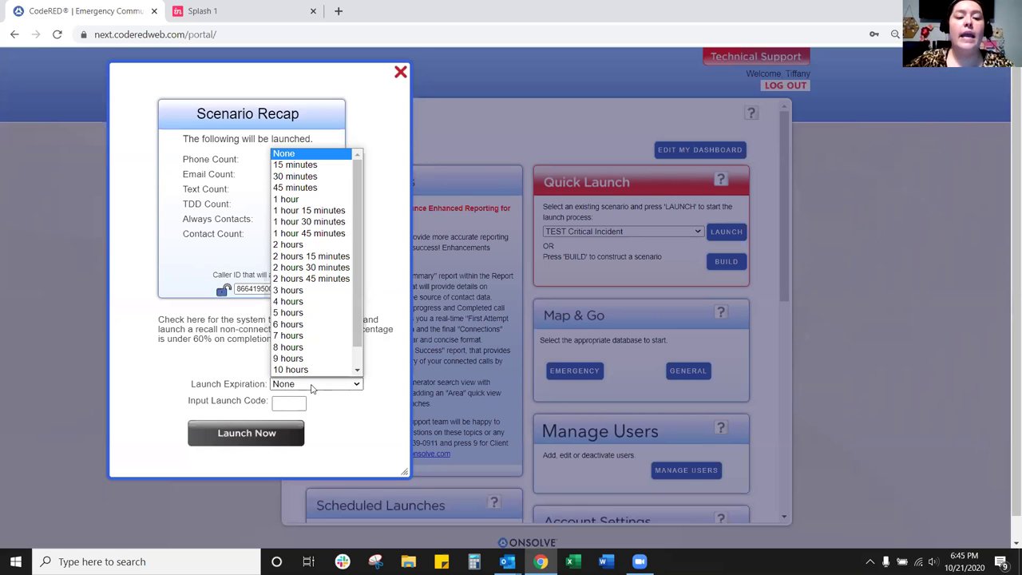
# Step: Set Launch Expiration to 15 minutes and put the cursor in the launch code field
pyautogui.click(311, 165)
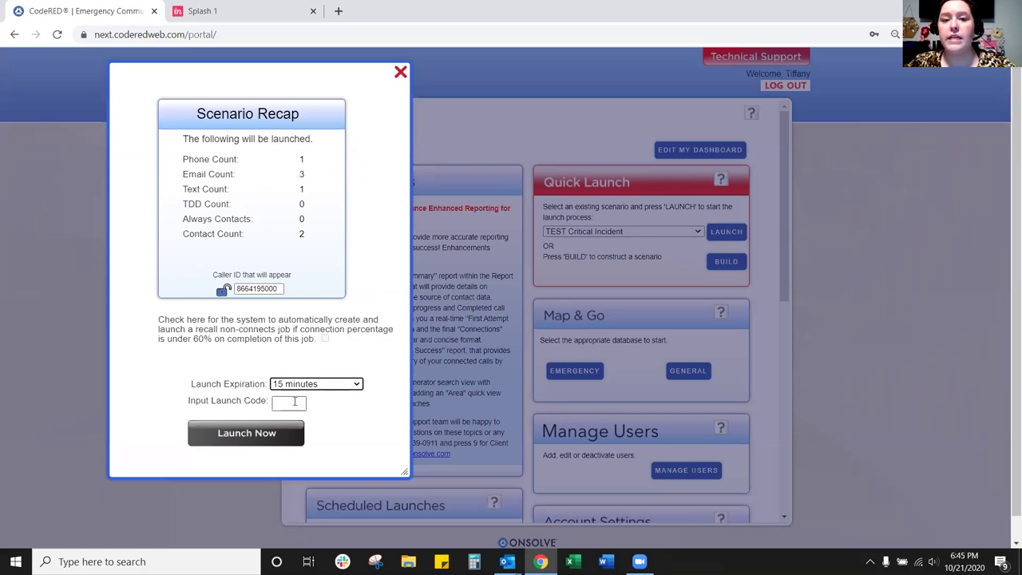
pyautogui.click(293, 401)
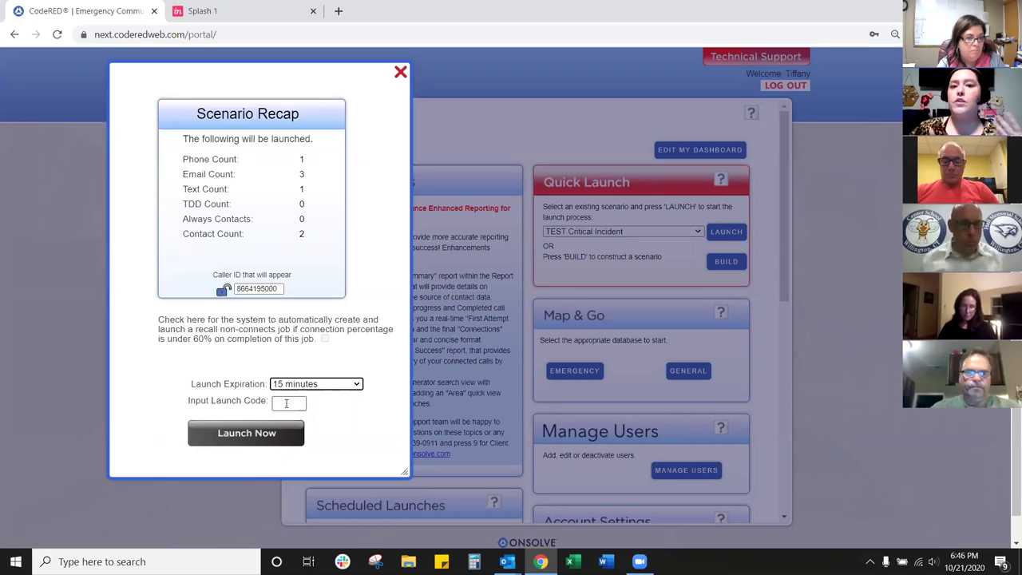
# Step: Close the Scenario Recap unlaunched and reset Quick Launch to Select a Scenario
pyautogui.click(400, 74)
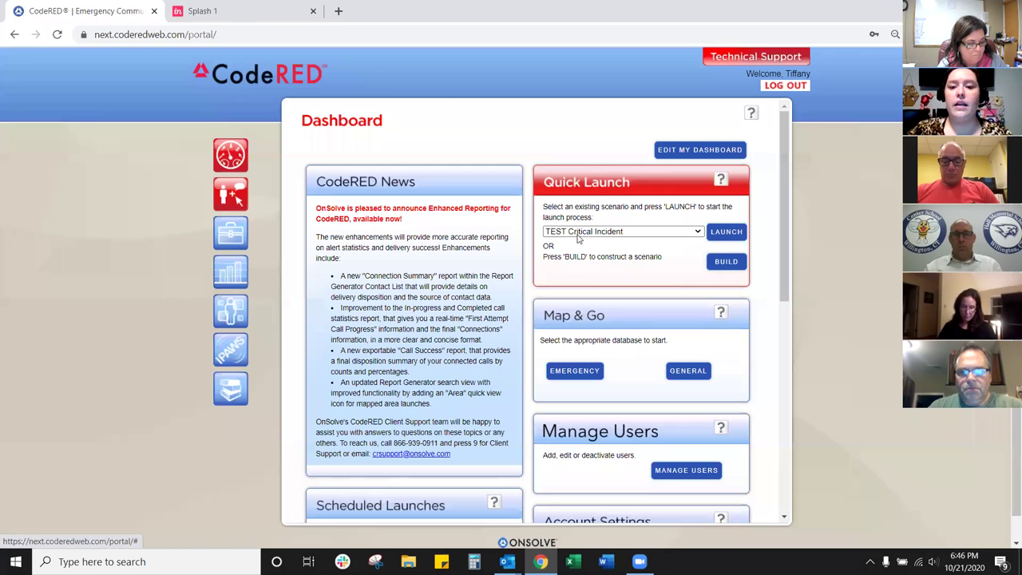
pyautogui.click(581, 232)
pyautogui.click(583, 242)
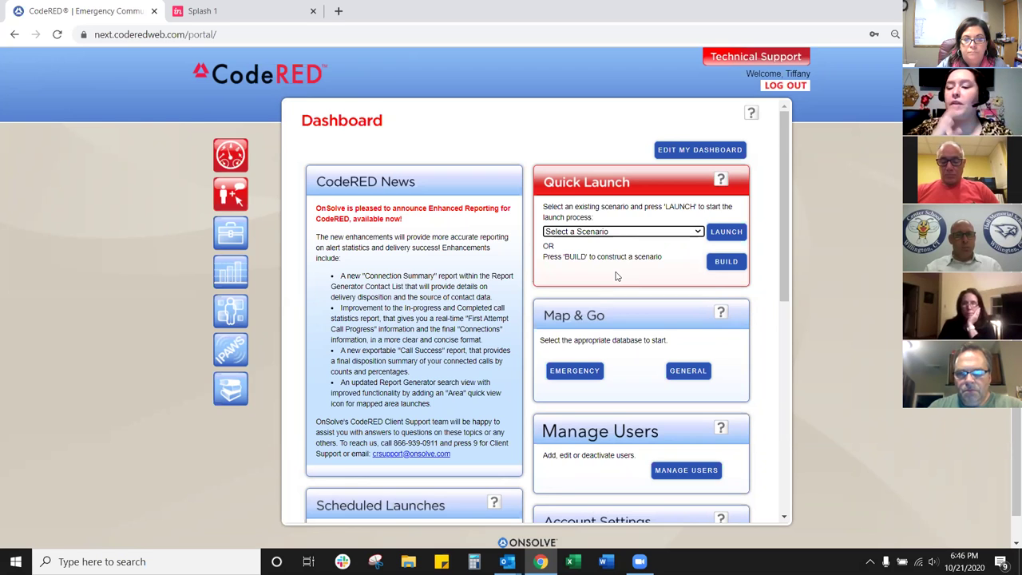
# Step: Start a new scenario in the launch wizard using the EMERGENCY database
pyautogui.click(713, 273)
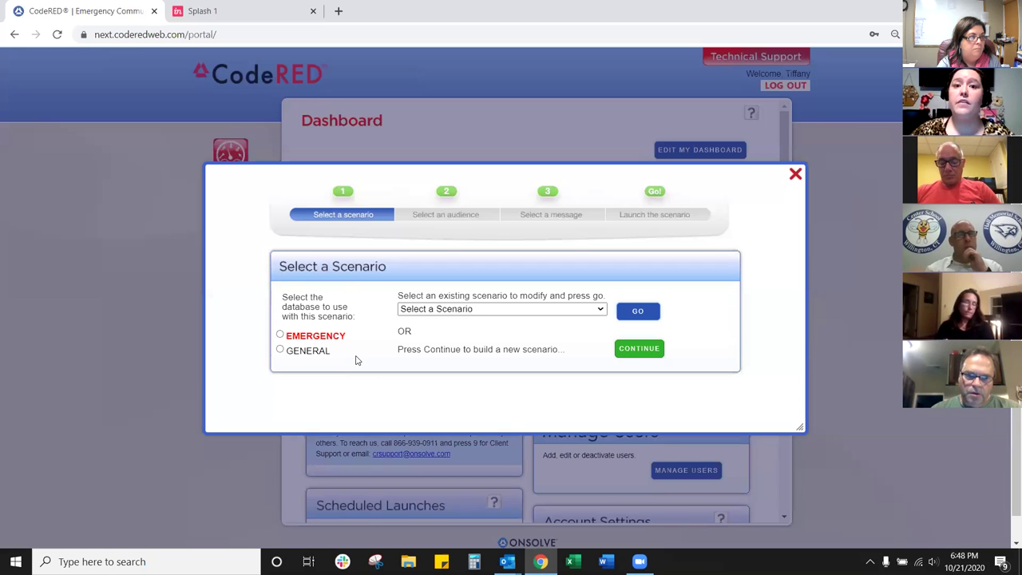
pyautogui.click(331, 340)
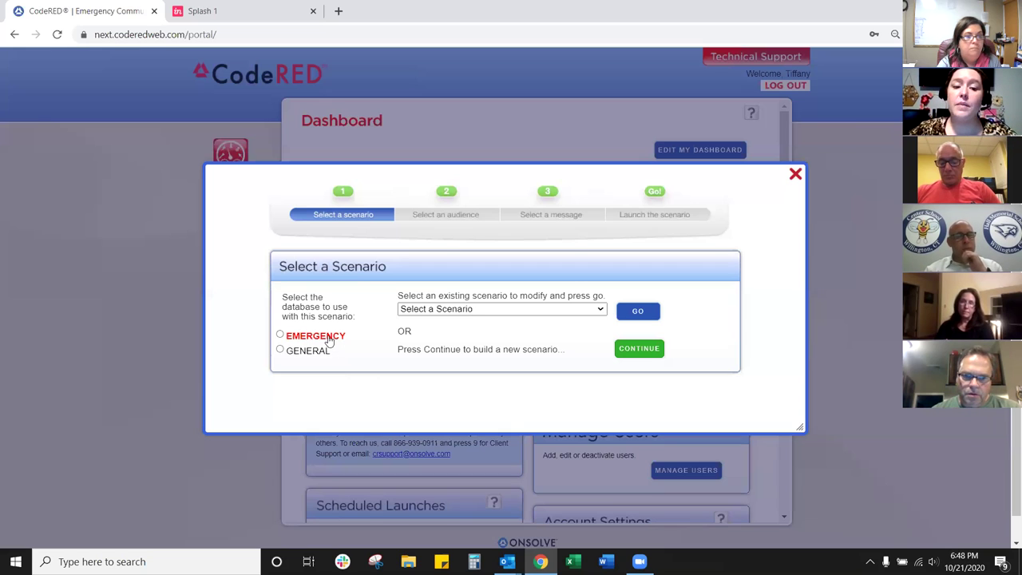
# Step: Save the new Emergency scenario and show the ALL CALL audience options
pyautogui.click(650, 358)
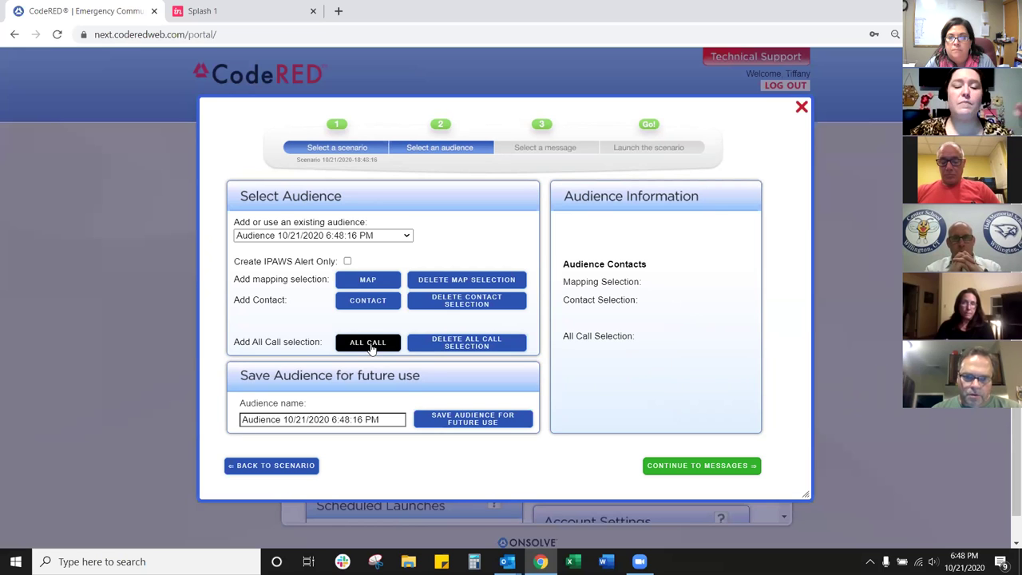
pyautogui.click(369, 348)
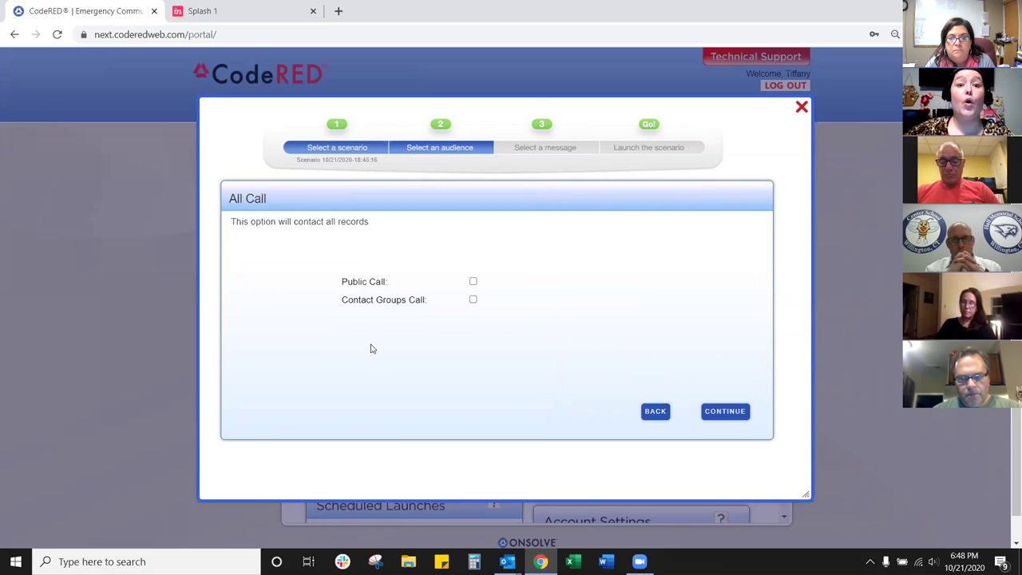
# Step: Tick Public Call and Contact Groups Call, cancel the Attention warning, and go back to Select Audience
pyautogui.click(472, 282)
pyautogui.click(472, 300)
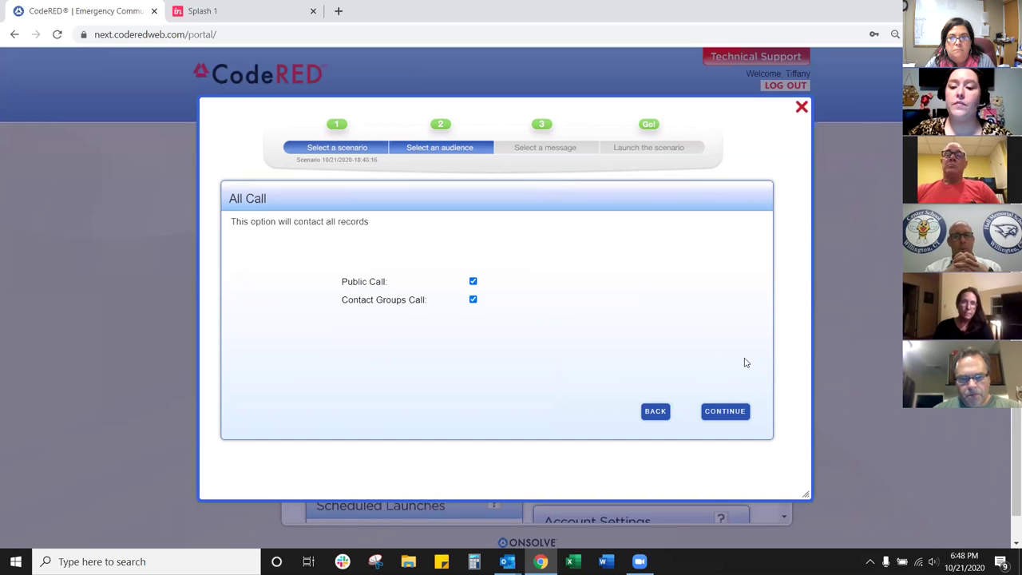
pyautogui.click(727, 412)
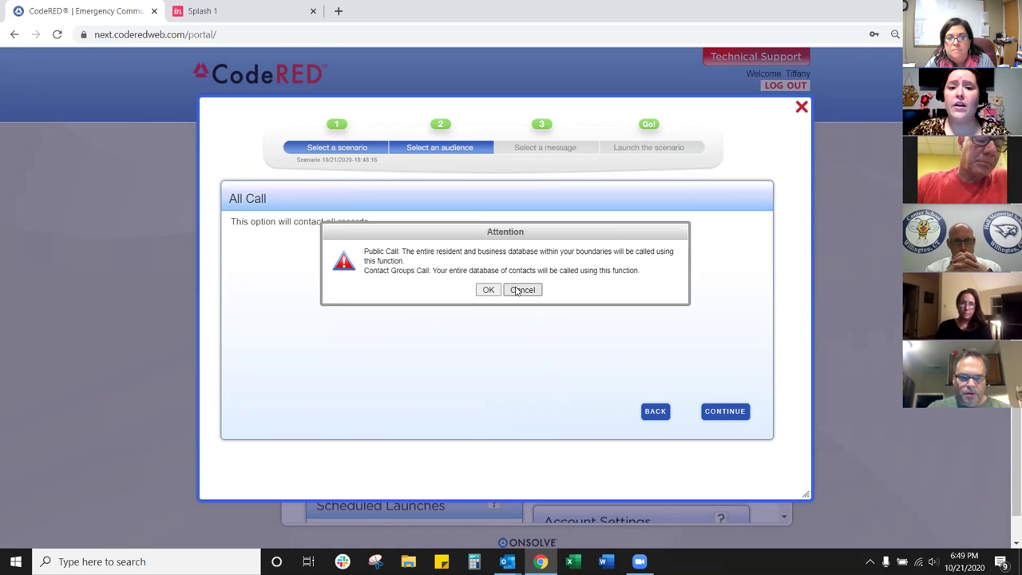
pyautogui.click(519, 291)
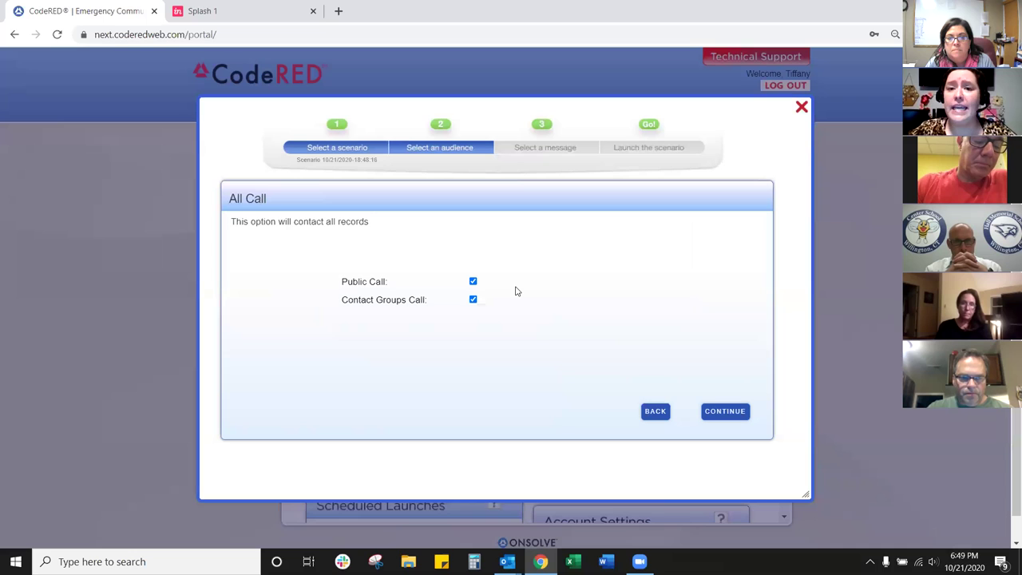
pyautogui.click(655, 411)
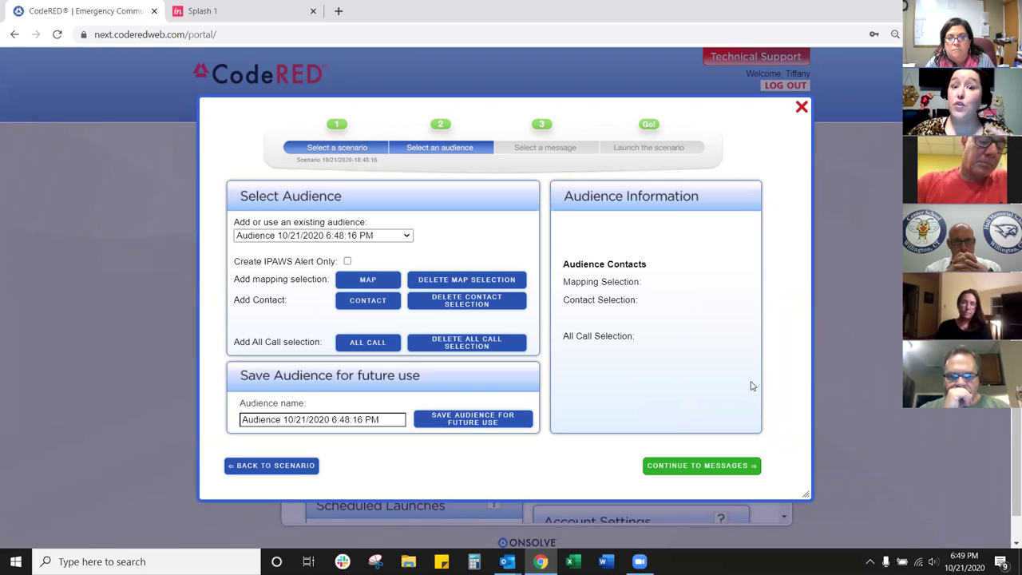
# Step: Open the area map, zoom out two levels, and switch to the satellite layer
pyautogui.click(368, 280)
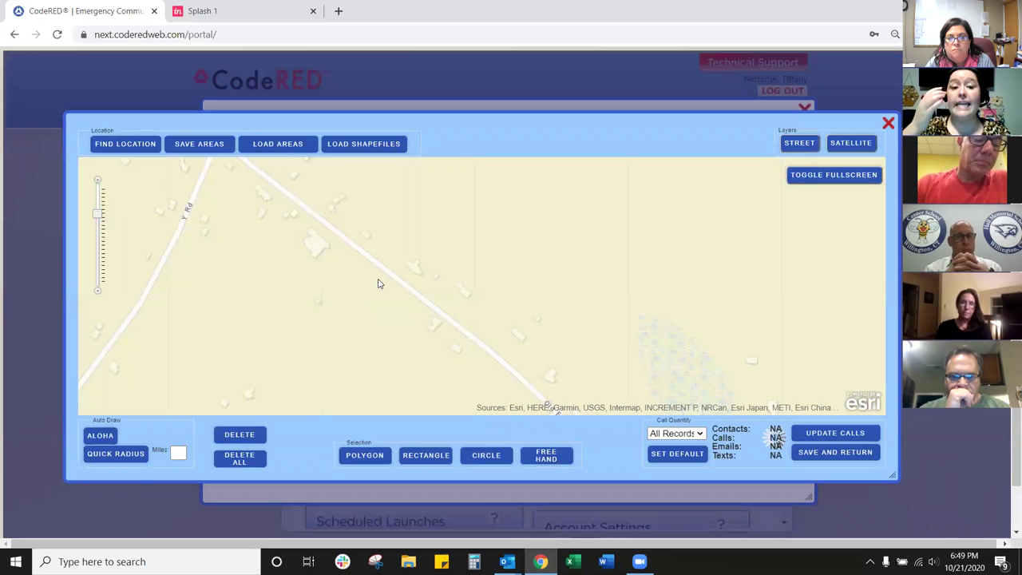
pyautogui.click(99, 291)
pyautogui.click(100, 292)
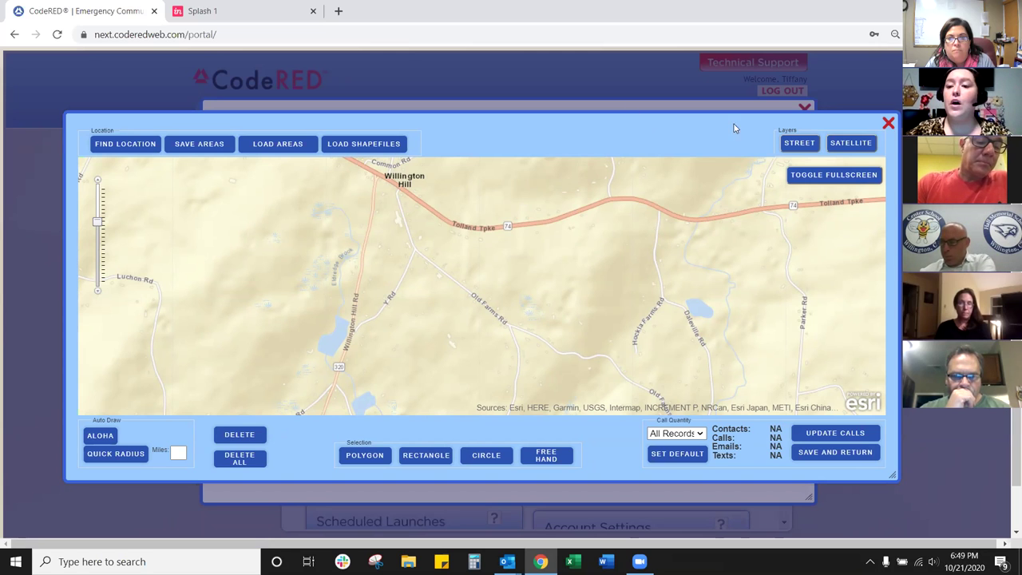
pyautogui.click(837, 145)
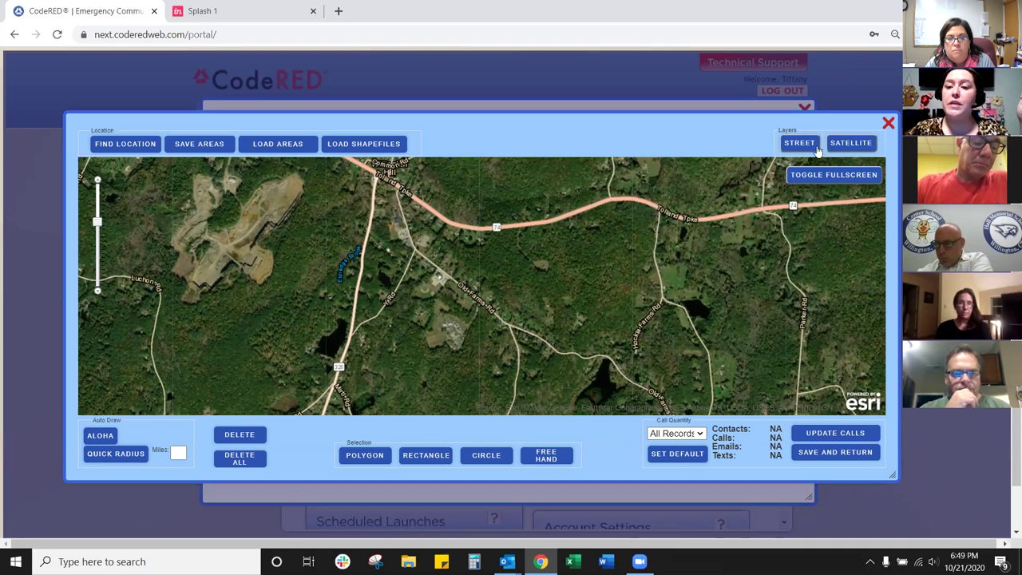
# Step: Show the street layer fullscreen, centred on Willington Hill and Tolland Tpke
pyautogui.click(800, 144)
pyautogui.click(822, 175)
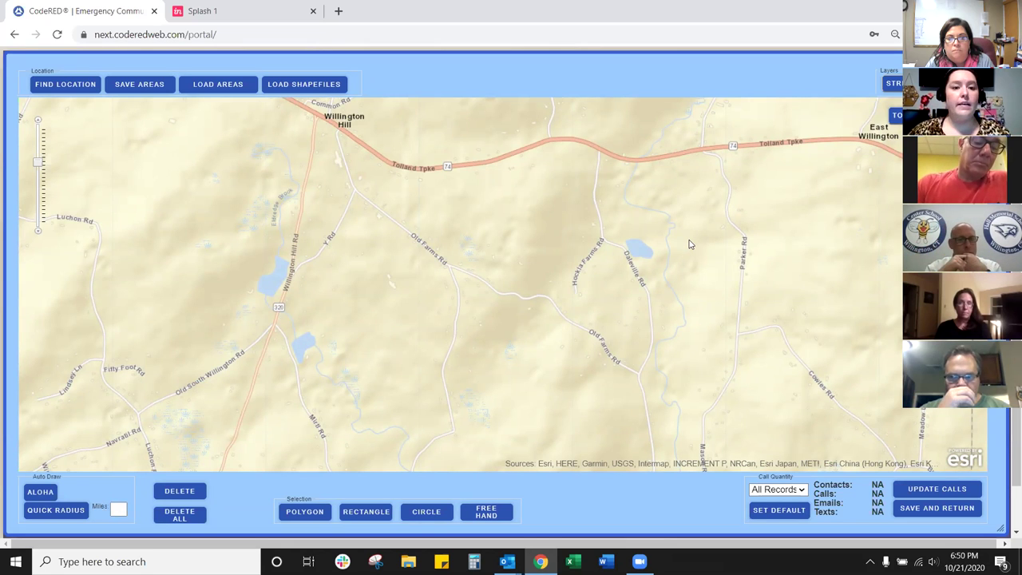
pyautogui.moveTo(512, 193); pyautogui.dragTo(522, 246)
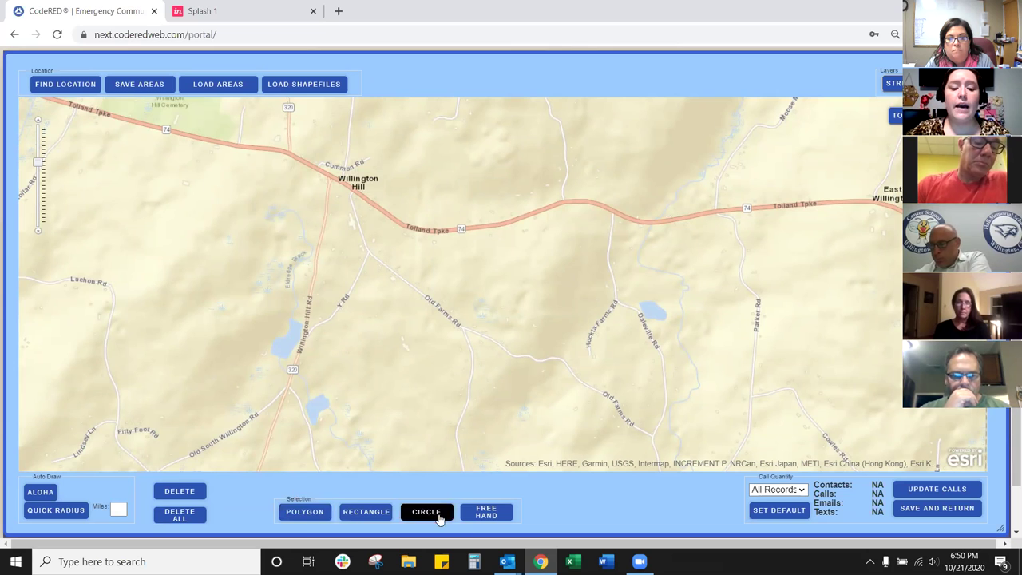
# Step: Switch the map selection tool from freehand to polygon drawing
pyautogui.click(497, 515)
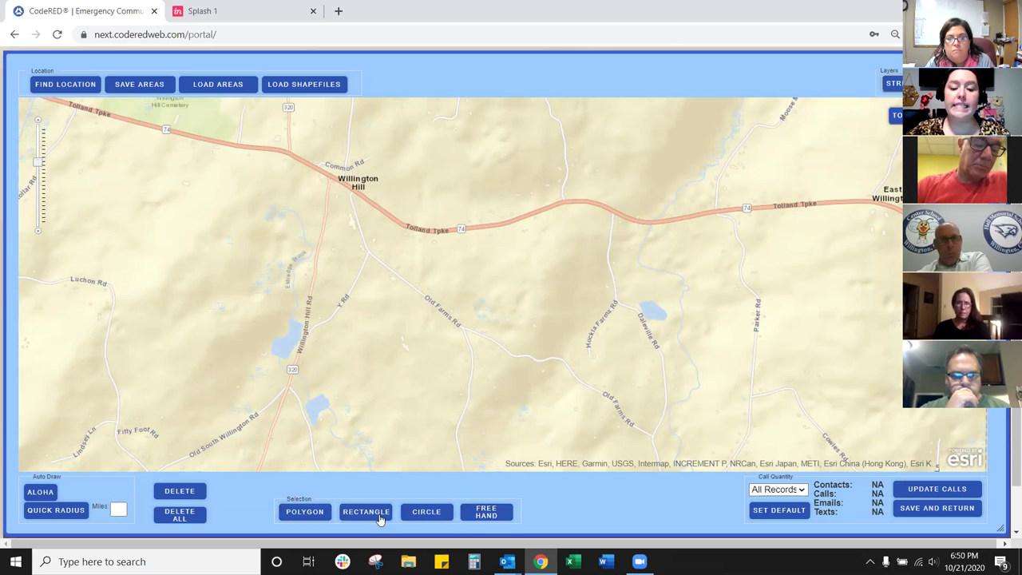
pyautogui.click(307, 515)
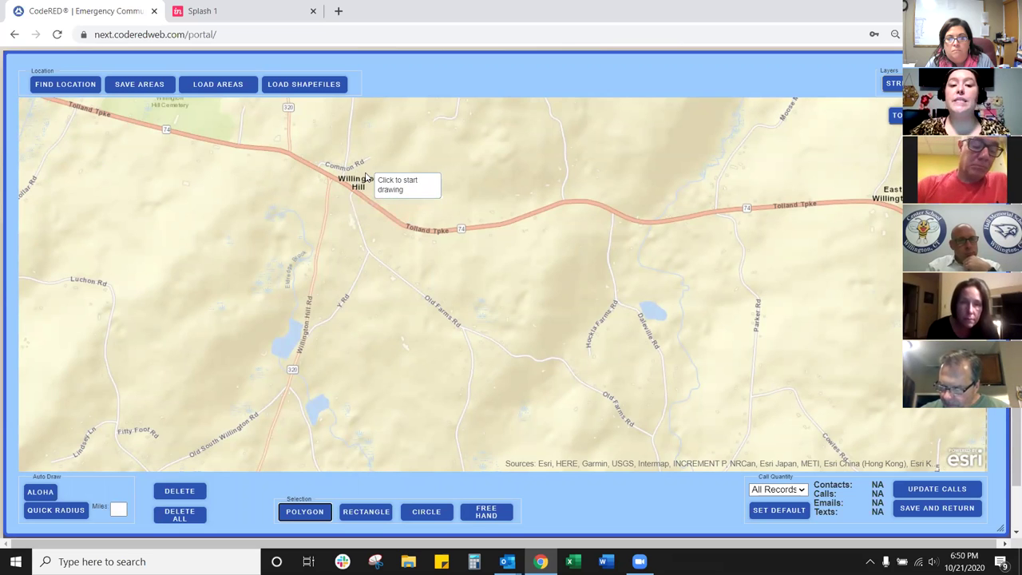
# Step: Outline a seven-corner polygon north of Tolland Tpke east of Willington Hill and close it
pyautogui.click(365, 176)
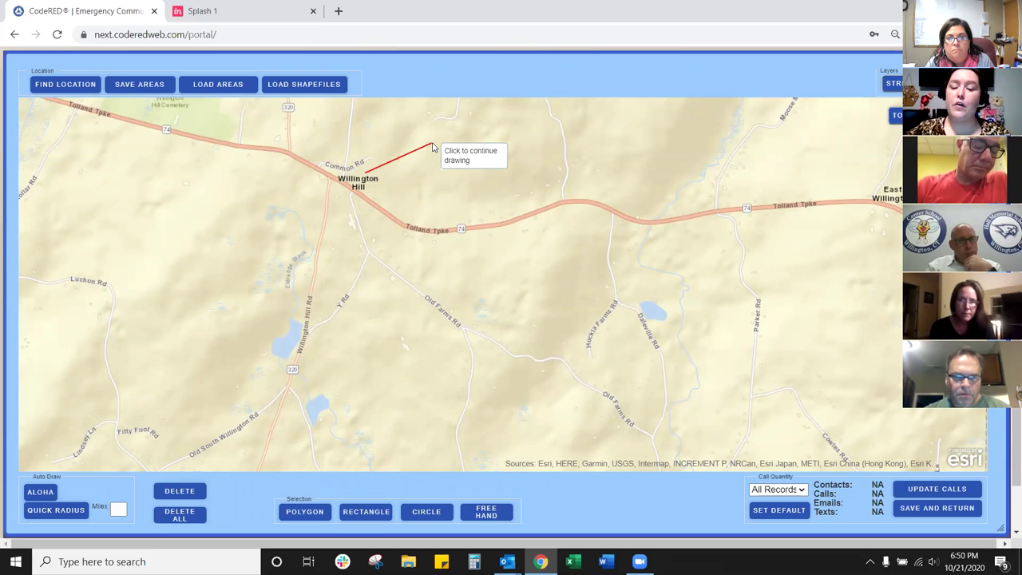
pyautogui.click(432, 147)
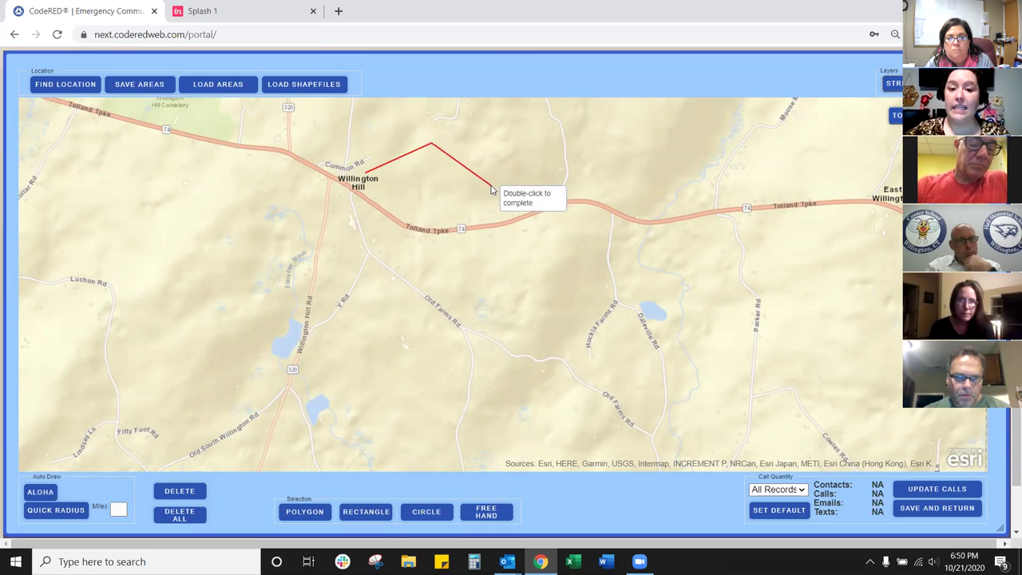
pyautogui.click(540, 211)
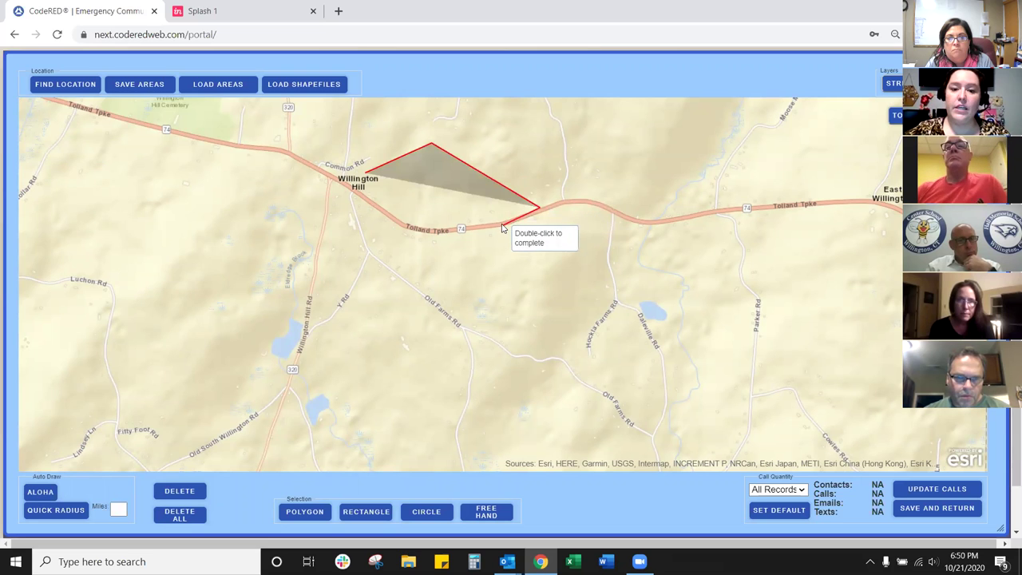
pyautogui.click(502, 227)
pyautogui.click(452, 230)
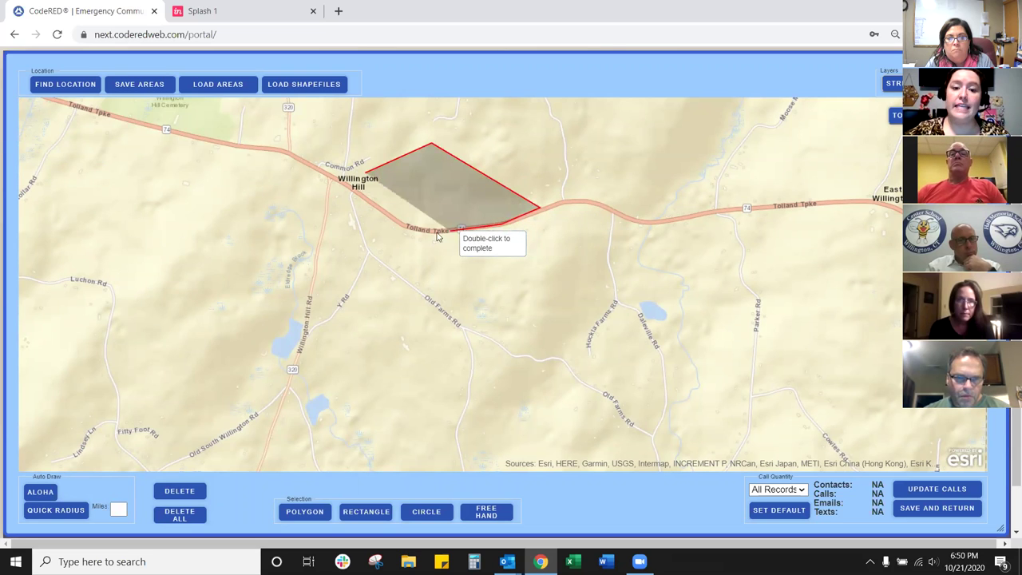
pyautogui.click(398, 224)
pyautogui.click(351, 190)
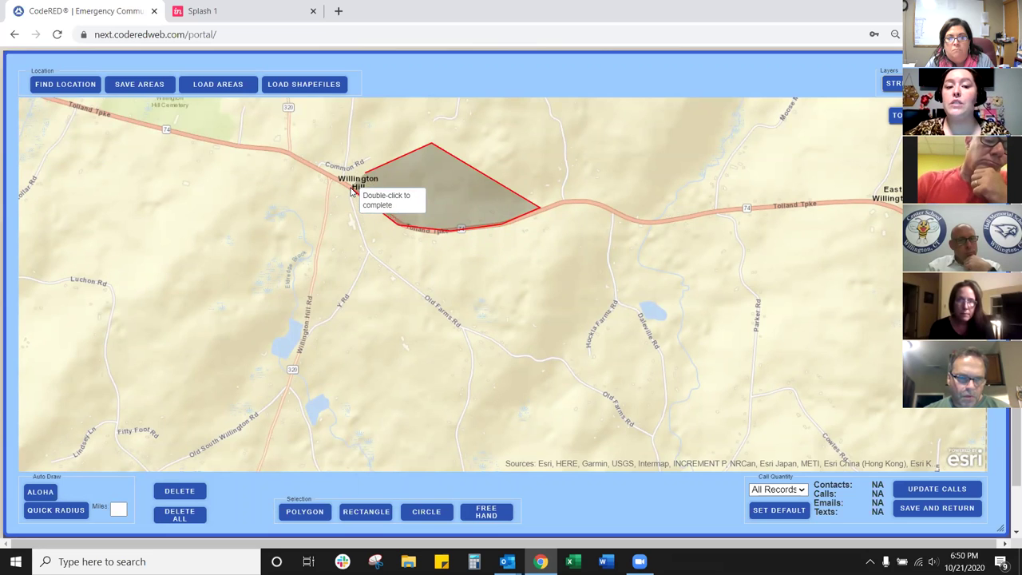
pyautogui.doubleClick(351, 190)
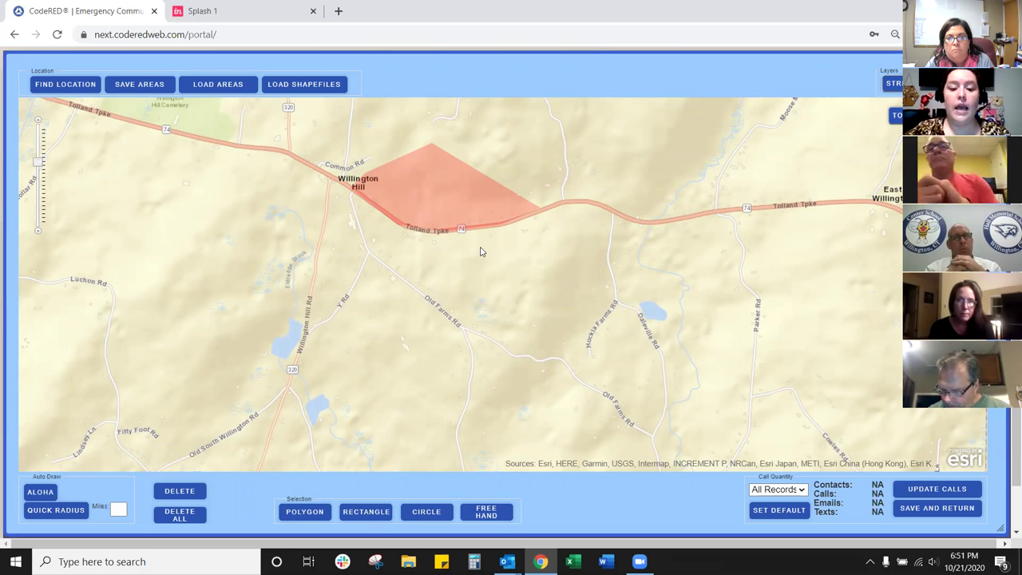
# Step: Draw a rectangular call area over the Y Rd and Old Farms Rd junction
pyautogui.click(345, 511)
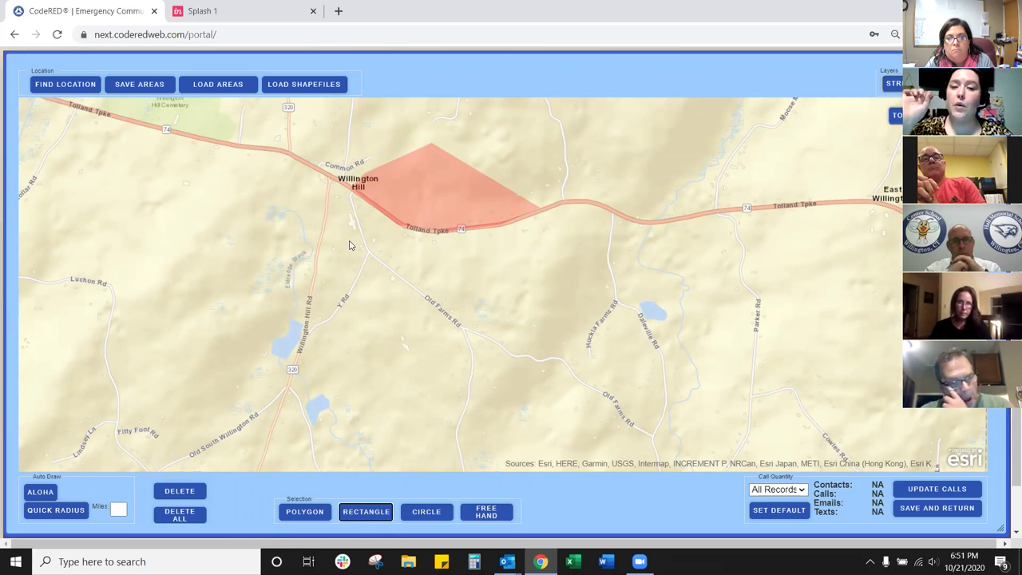
pyautogui.click(349, 245)
pyautogui.moveTo(349, 245)
pyautogui.mouseDown()
pyautogui.moveTo(412, 271)
pyautogui.moveTo(436, 301)
pyautogui.mouseUp()
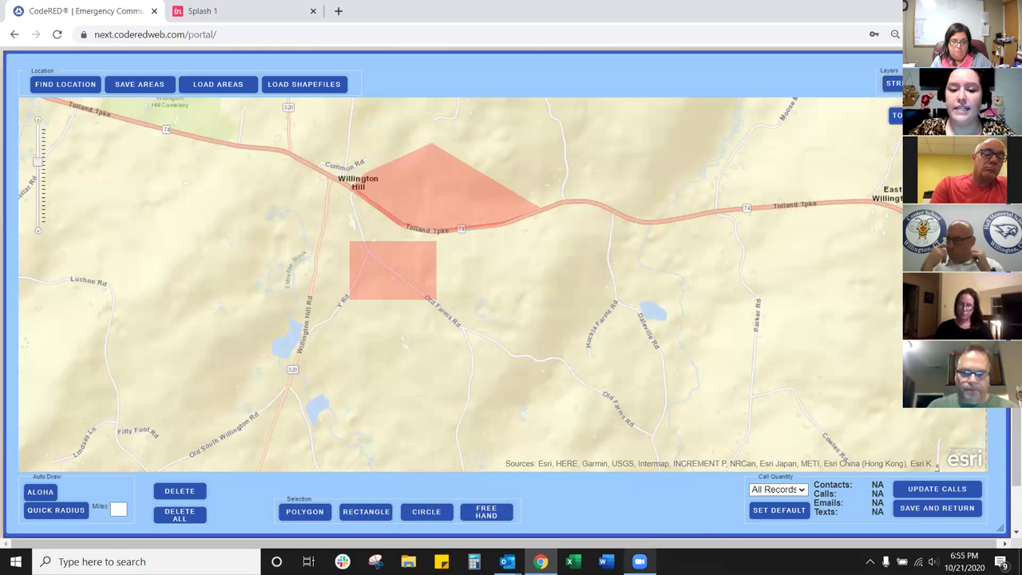
# Step: Draw a circle about 0.216 miles across just south of Tolland Tpke
pyautogui.click(428, 510)
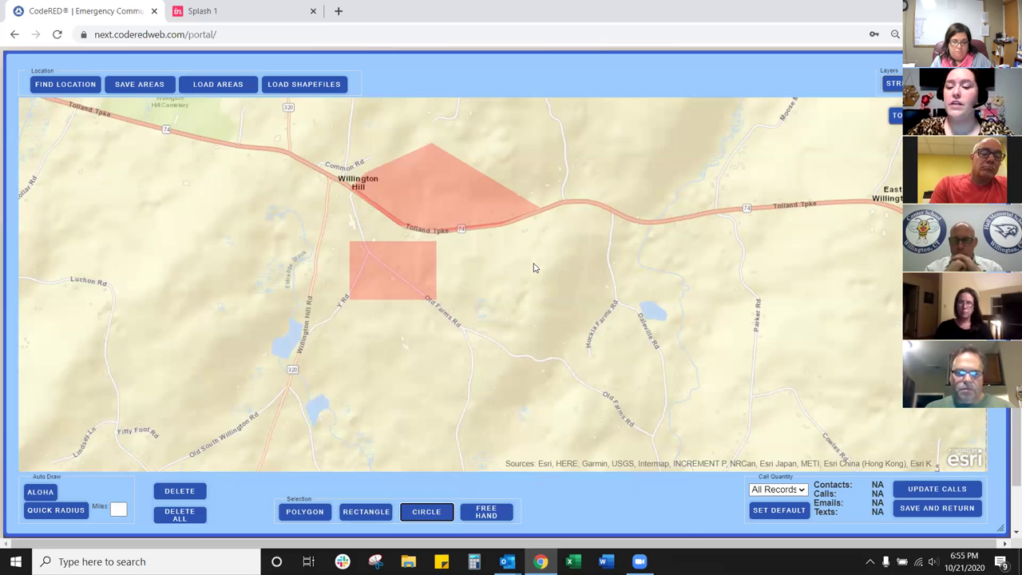
pyautogui.moveTo(534, 266); pyautogui.dragTo(585, 266)
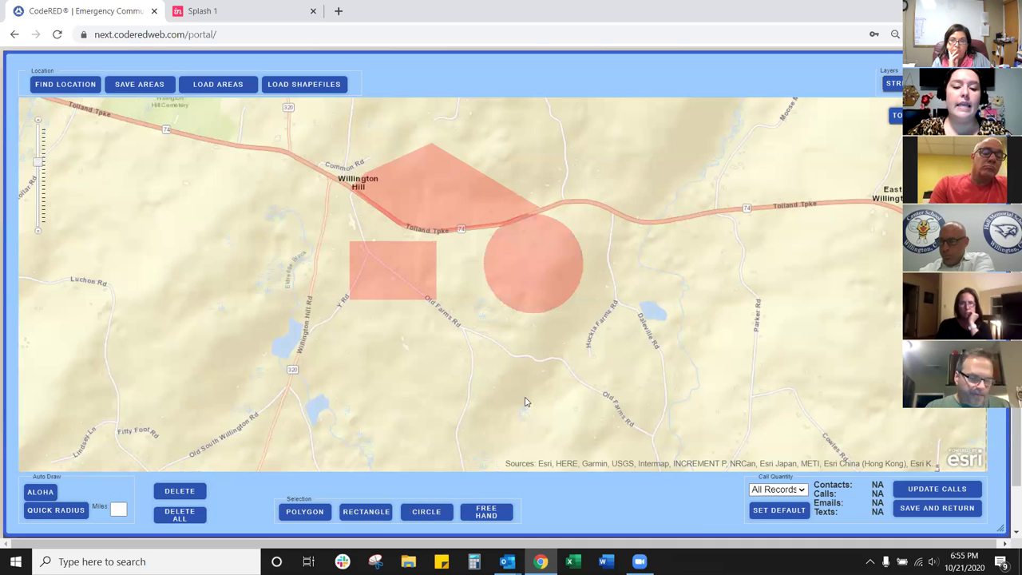
# Step: Sketch a freehand area along Willington Hill Rd and bring up the Miles radius suggestions
pyautogui.click(491, 512)
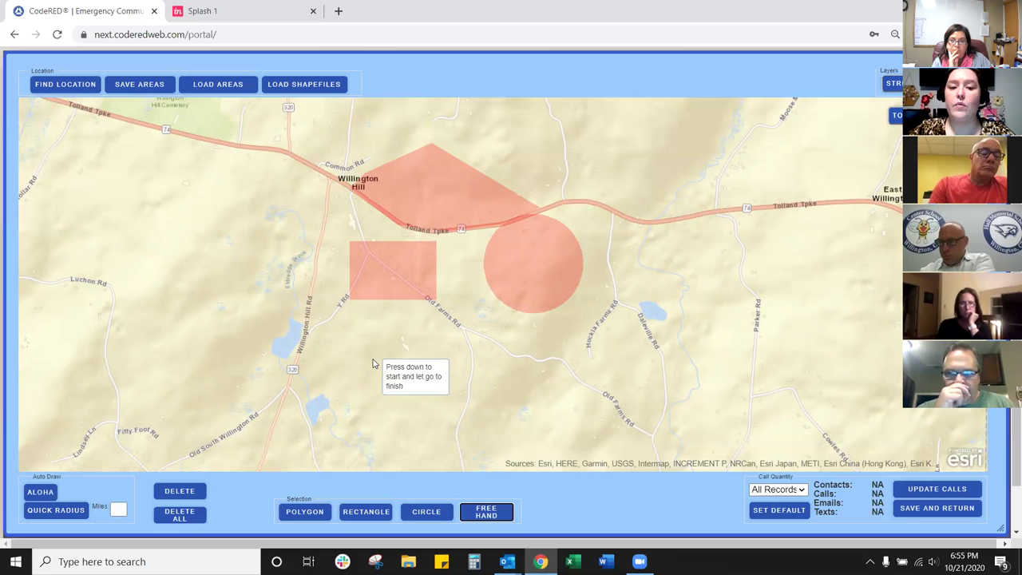
pyautogui.moveTo(289, 200)
pyautogui.mouseDown()
pyautogui.moveTo(270, 197)
pyautogui.moveTo(232, 241)
pyautogui.moveTo(247, 299)
pyautogui.moveTo(272, 321)
pyautogui.moveTo(304, 324)
pyautogui.moveTo(327, 214)
pyautogui.mouseUp()
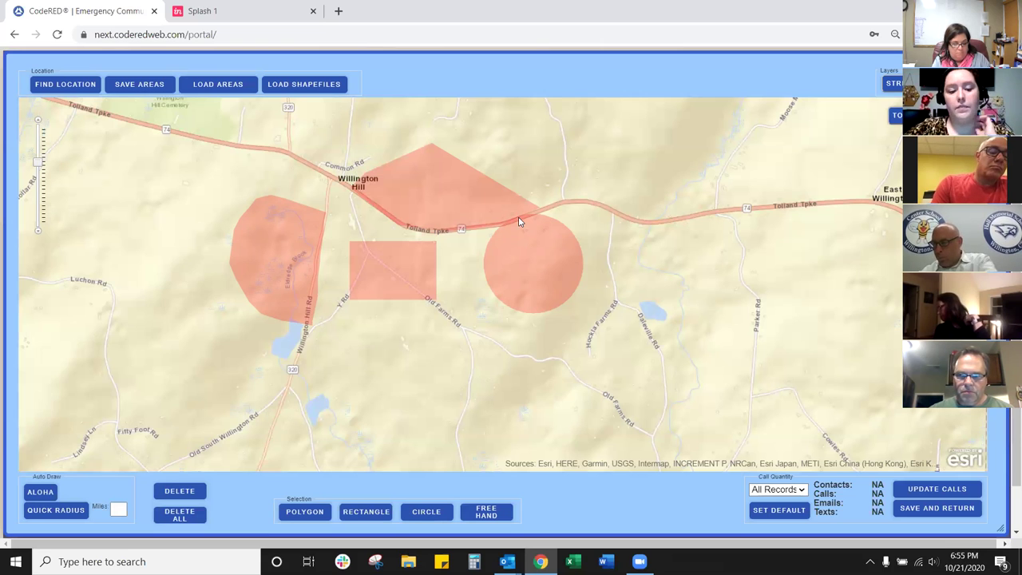
pyautogui.click(113, 515)
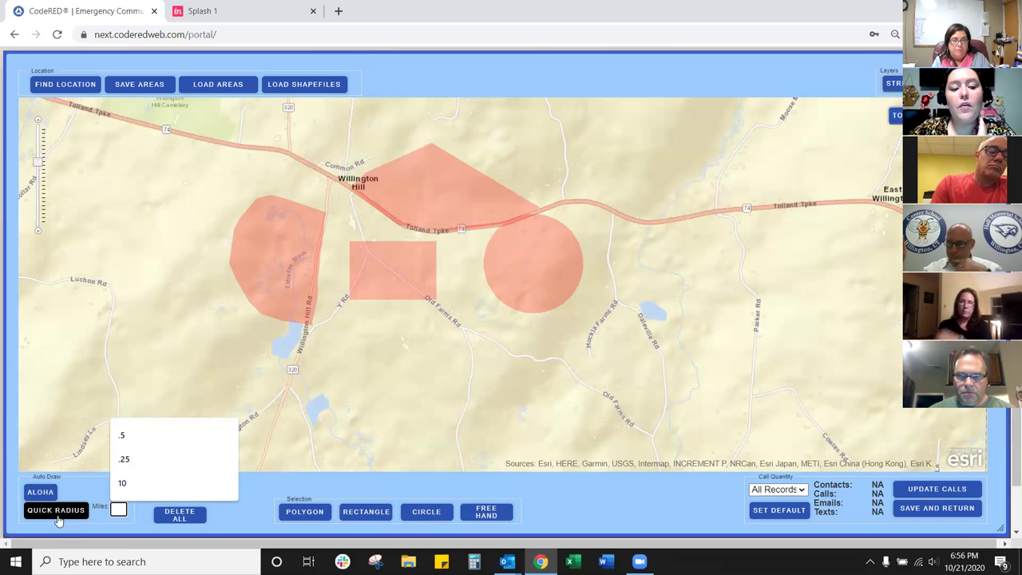
# Step: Set the quick radius to .5 miles and place the circle on Tolland Tpke
pyautogui.click(118, 511)
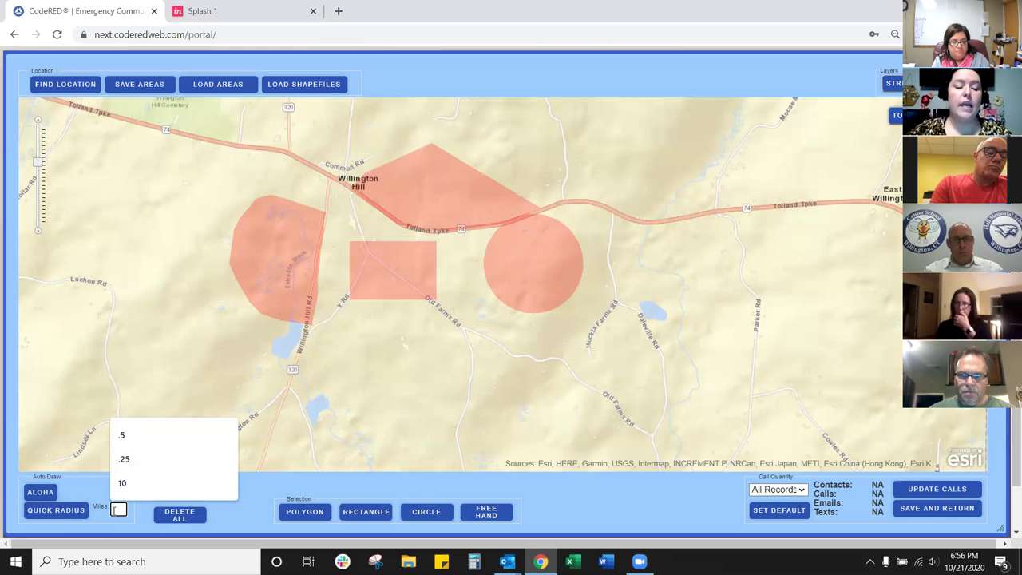
pyautogui.click(120, 439)
pyautogui.click(54, 513)
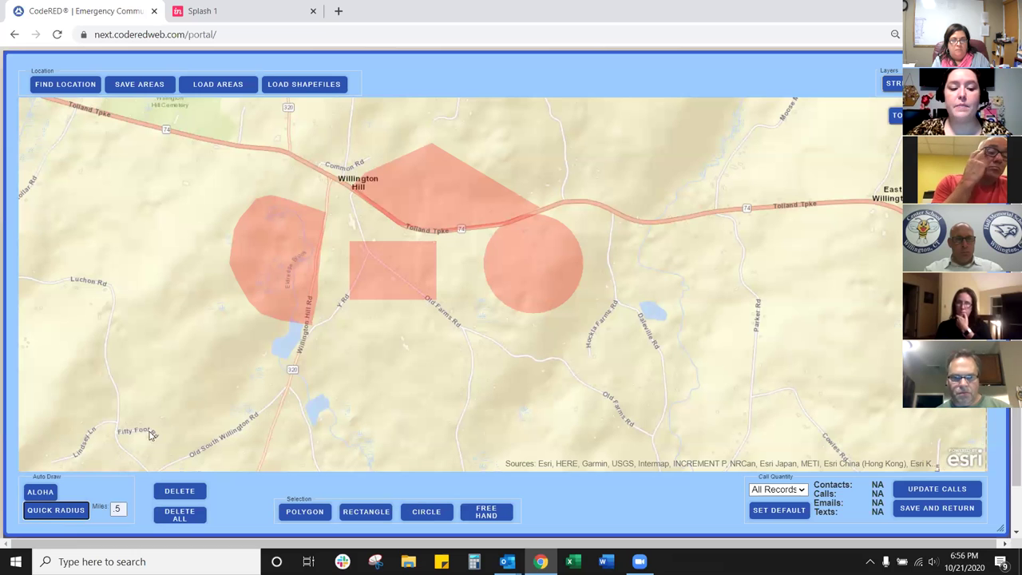
pyautogui.click(460, 243)
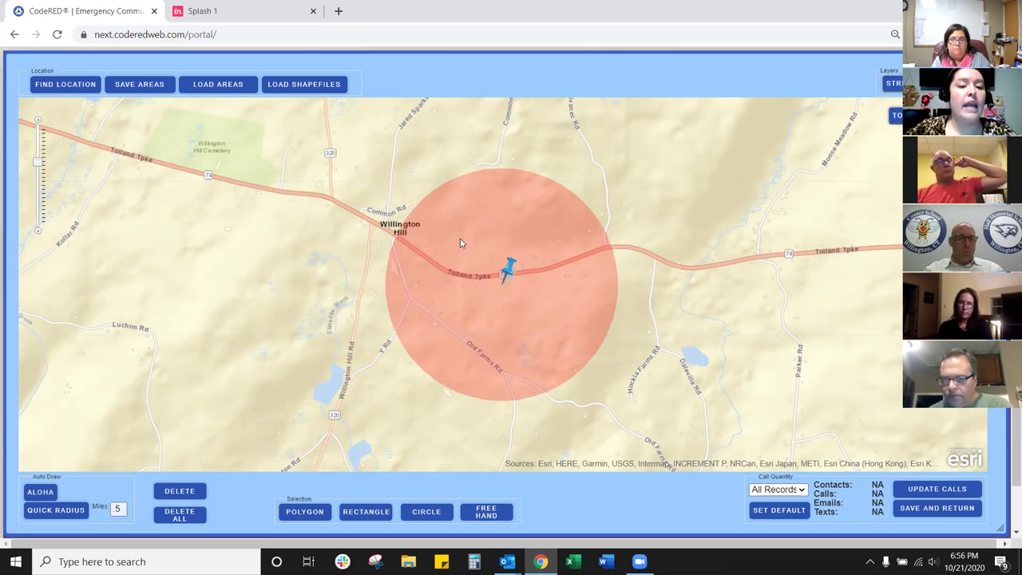
pyautogui.click(66, 85)
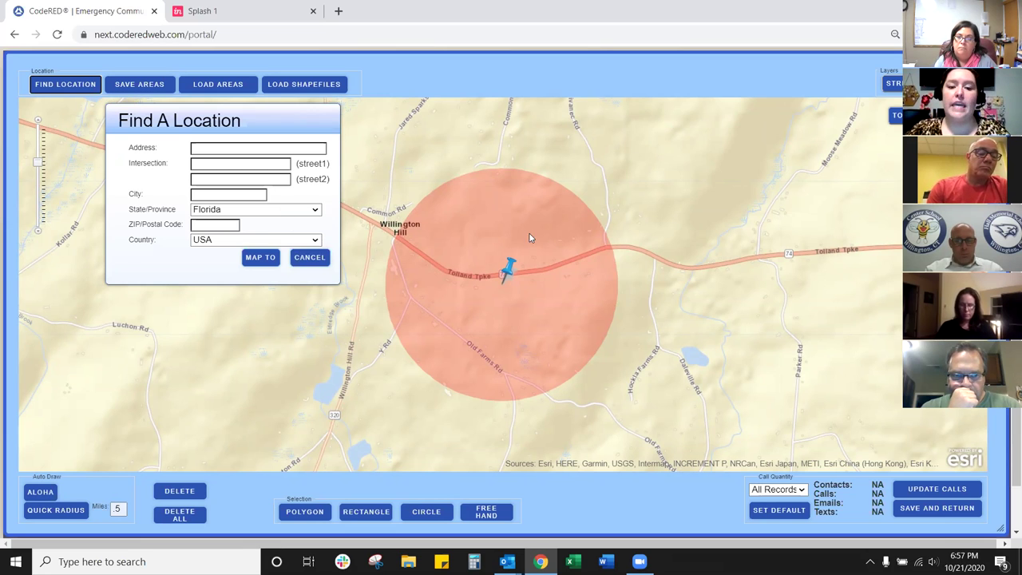
pyautogui.click(312, 258)
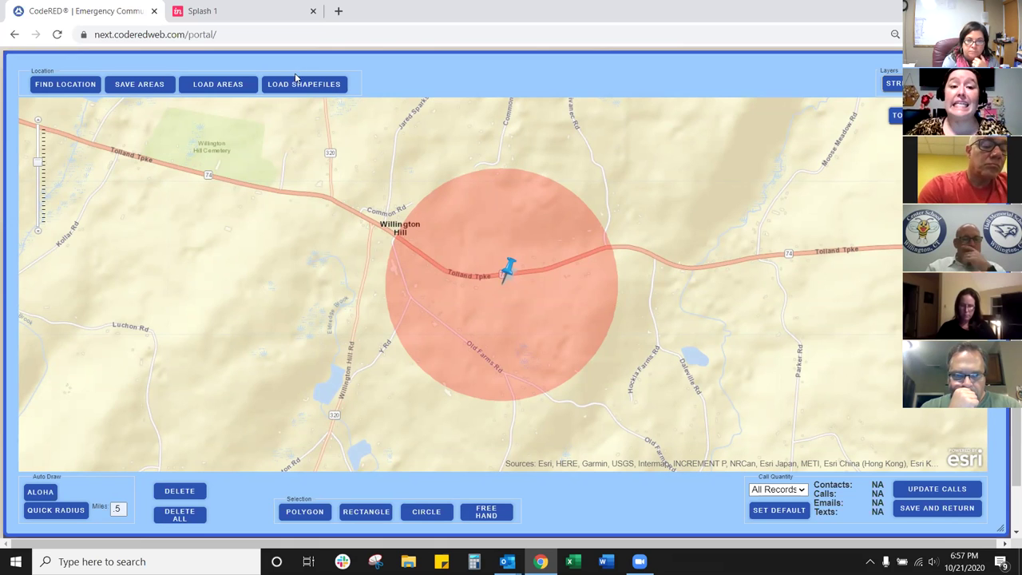
pyautogui.click(295, 83)
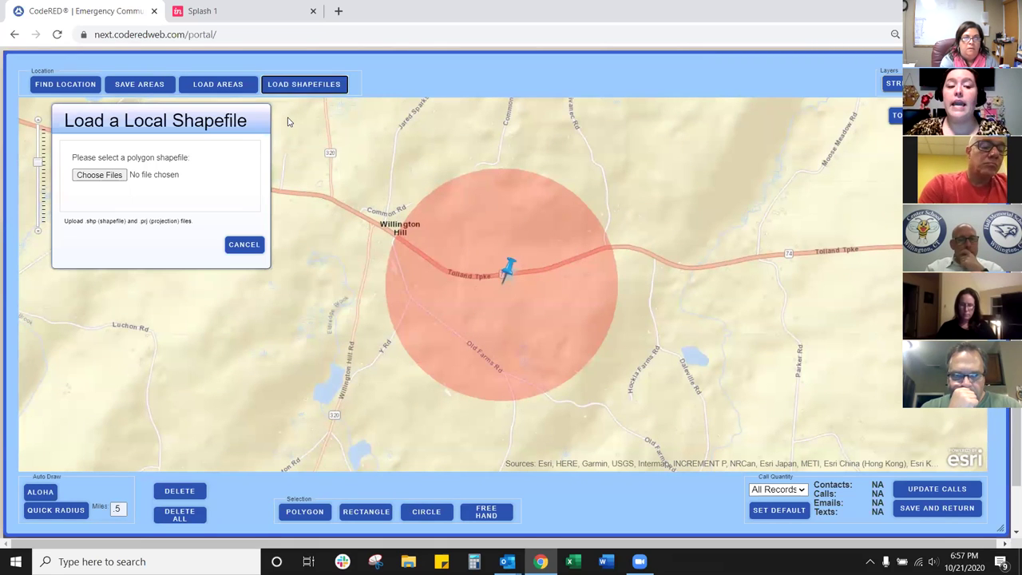
pyautogui.click(246, 245)
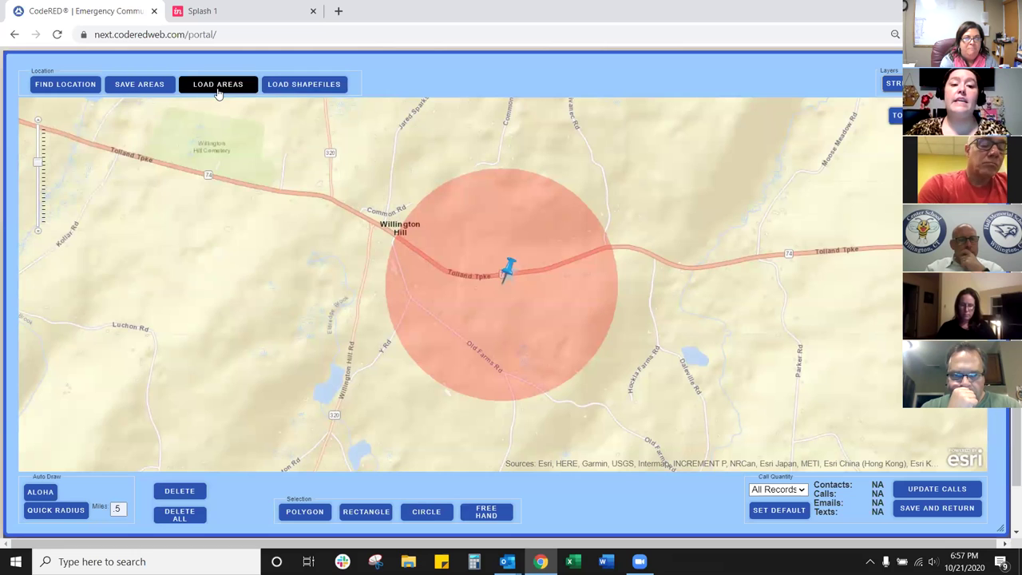
pyautogui.click(217, 88)
pyautogui.click(178, 171)
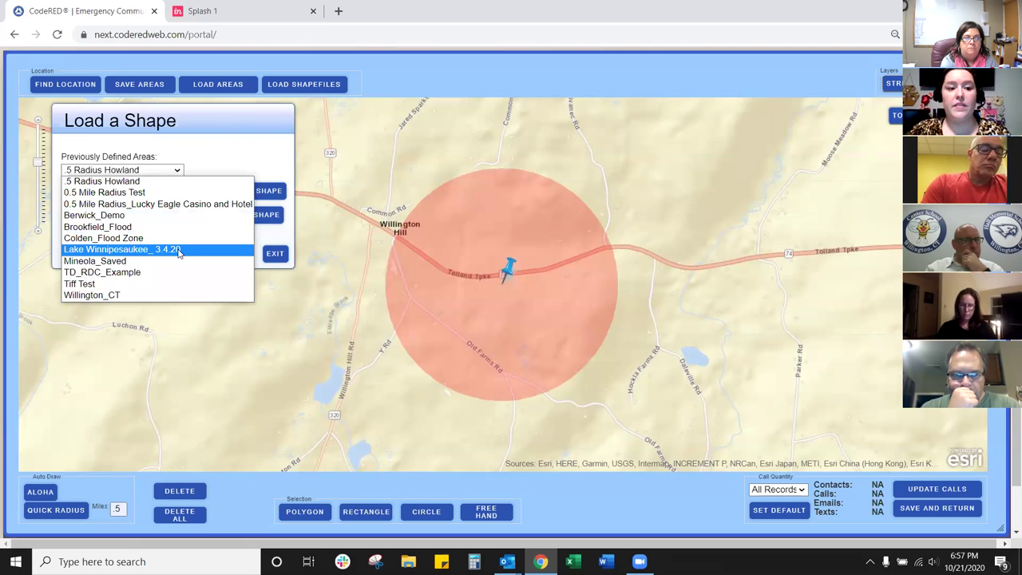
pyautogui.click(221, 156)
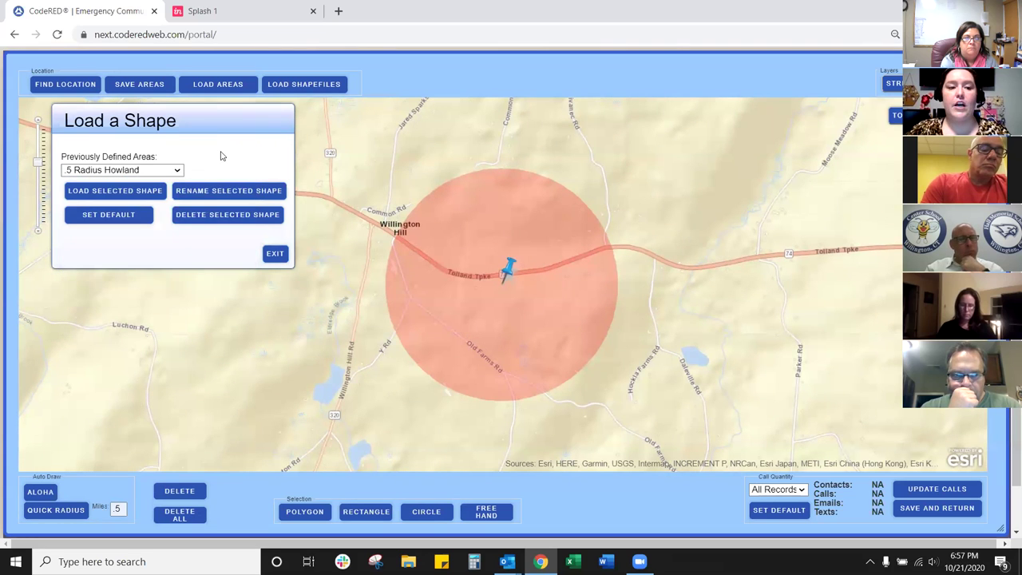
pyautogui.click(274, 253)
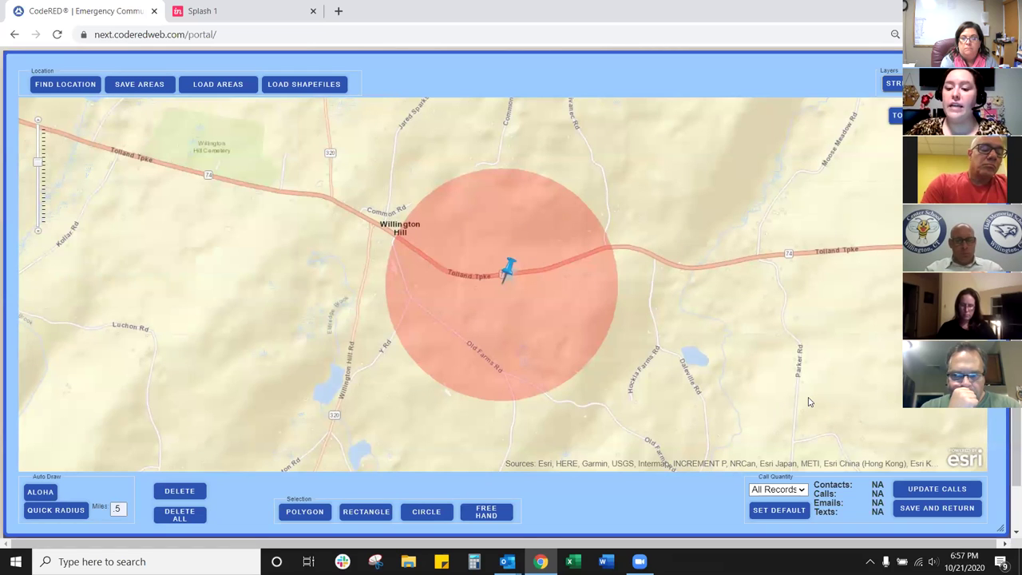
# Step: Update the calls so the circle's contacts, calls, emails and texts read 0
pyautogui.click(924, 490)
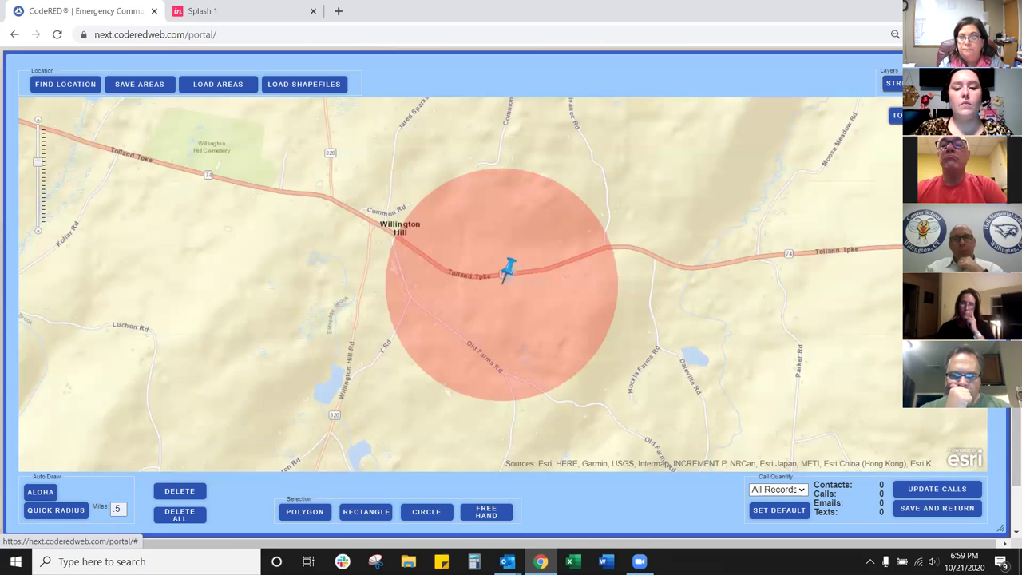
# Step: Delete all map selections and return to Select Audience to add contacts
pyautogui.click(180, 515)
pyautogui.click(580, 107)
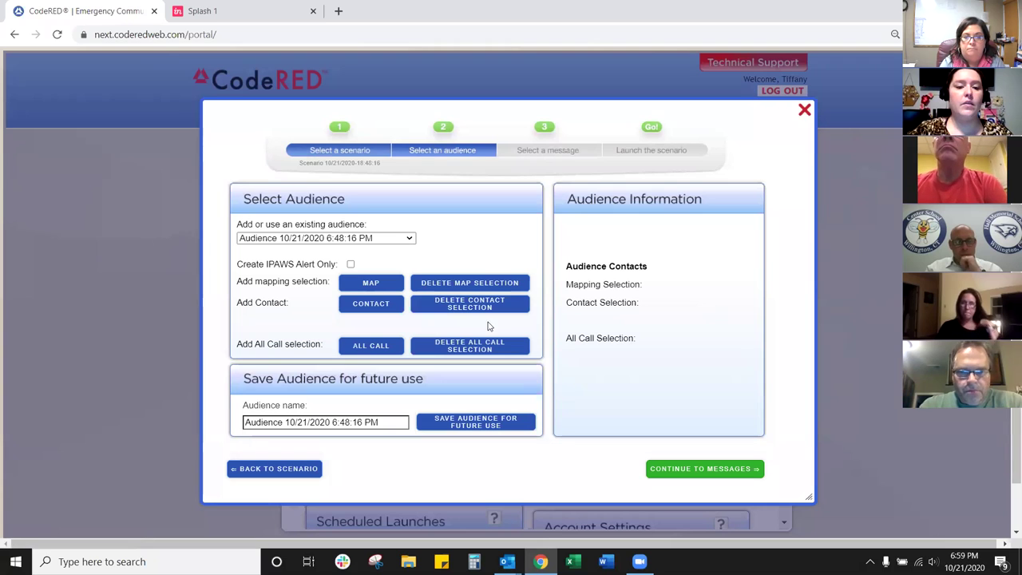
pyautogui.click(369, 310)
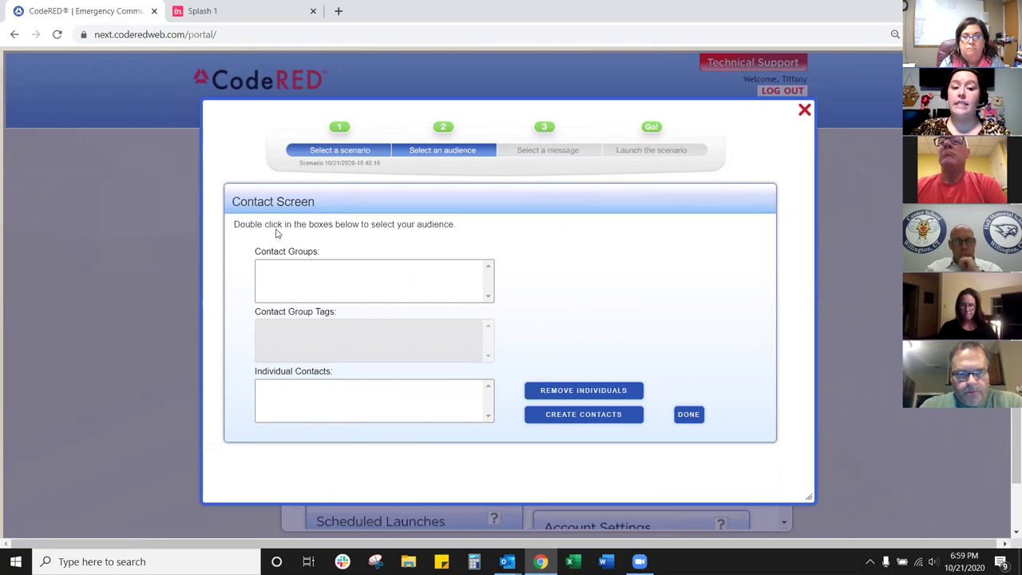
# Step: Open the Select Contact Groups window from the Contact Groups box
pyautogui.doubleClick(295, 283)
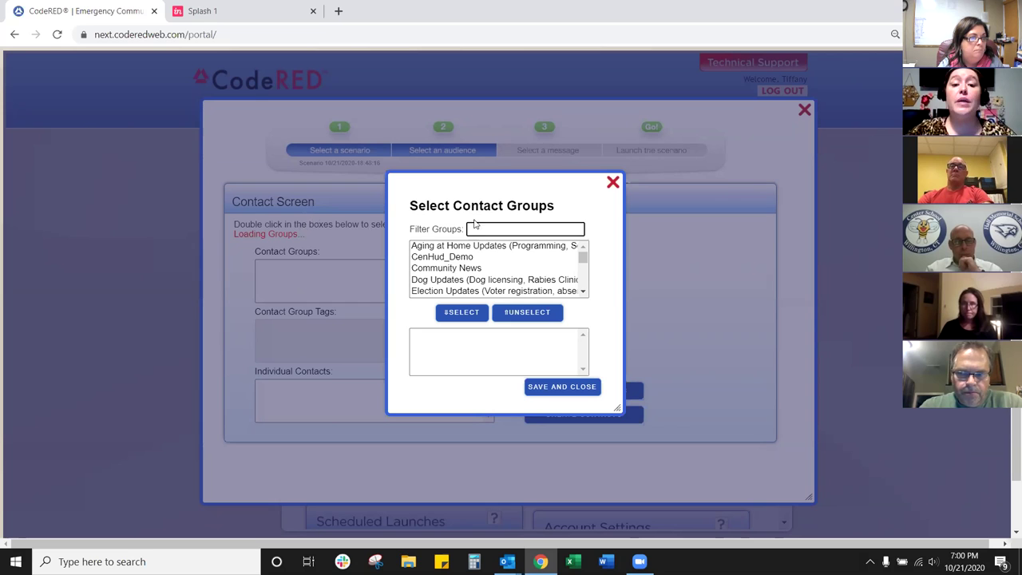
# Step: Find Police Department in the group list, add it to the chosen groups, and save
pyautogui.write('pol')
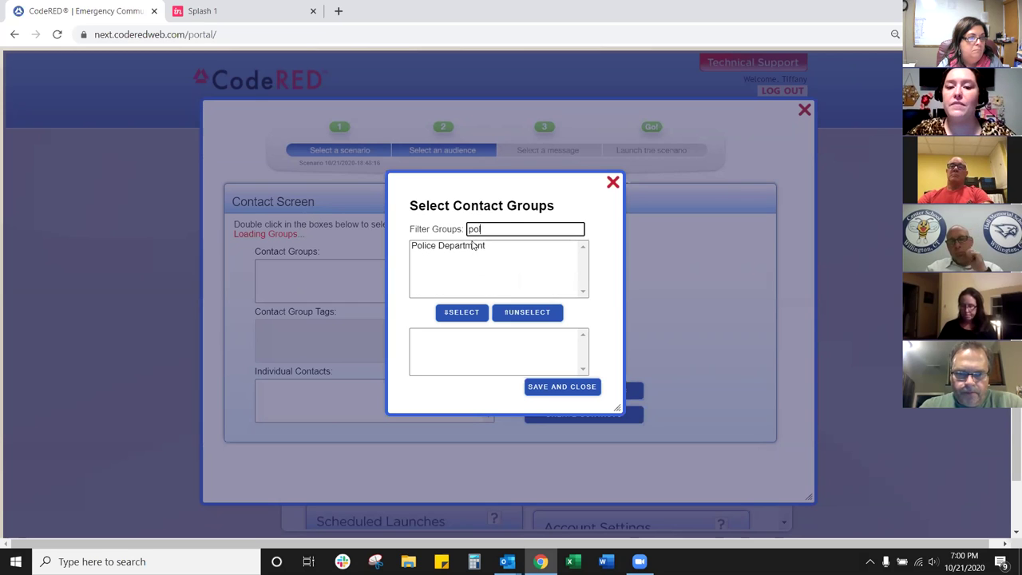
pyautogui.press('BackSpace')
pyautogui.press('BackSpace')
pyautogui.press('BackSpace')
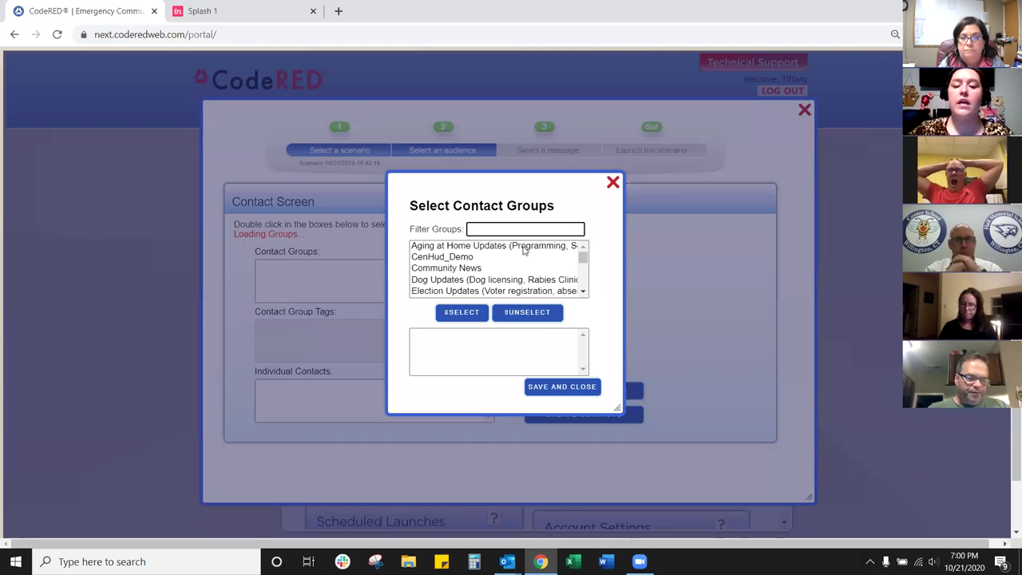
pyautogui.click(524, 246)
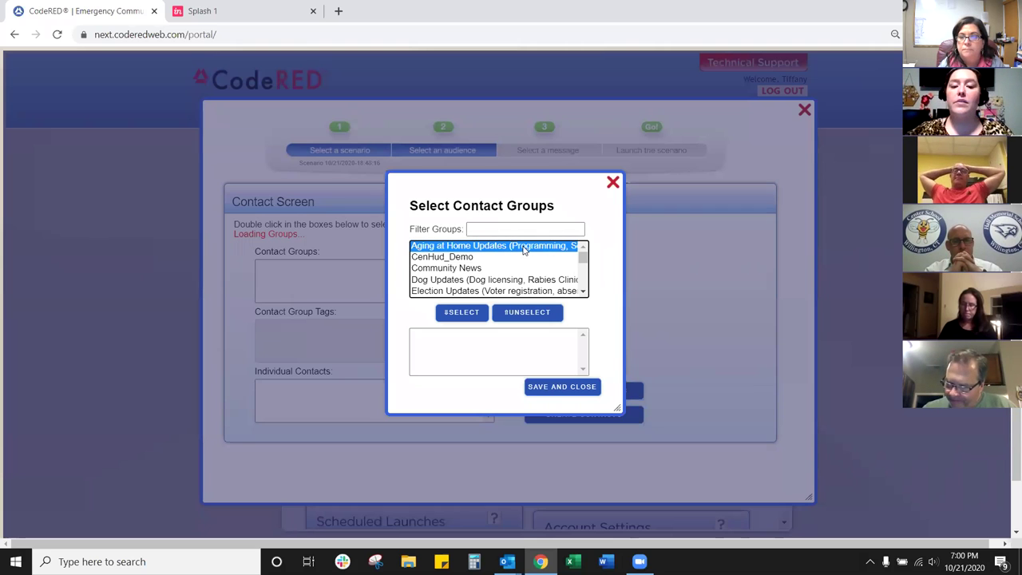
pyautogui.click(583, 293)
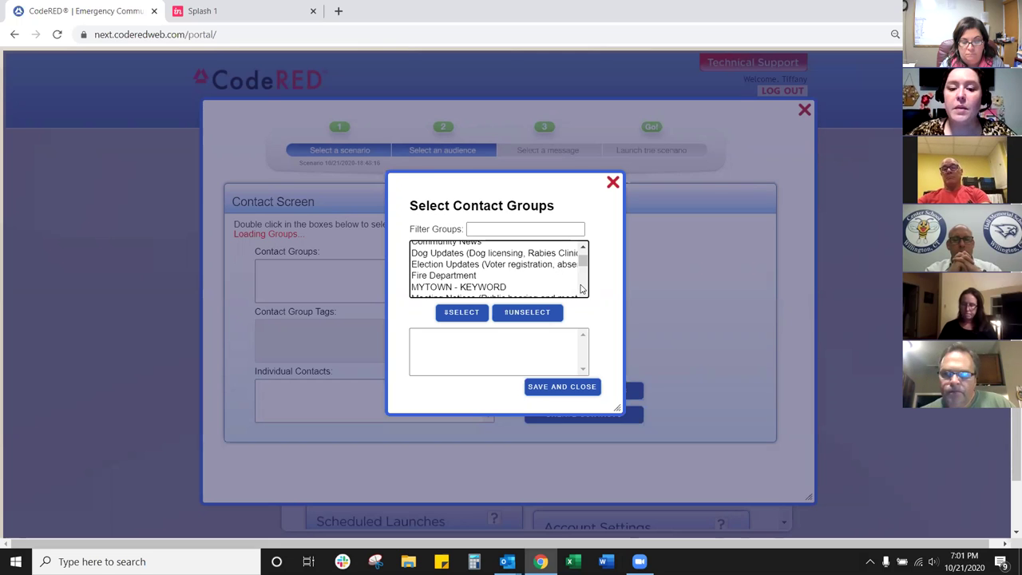
pyautogui.click(584, 292)
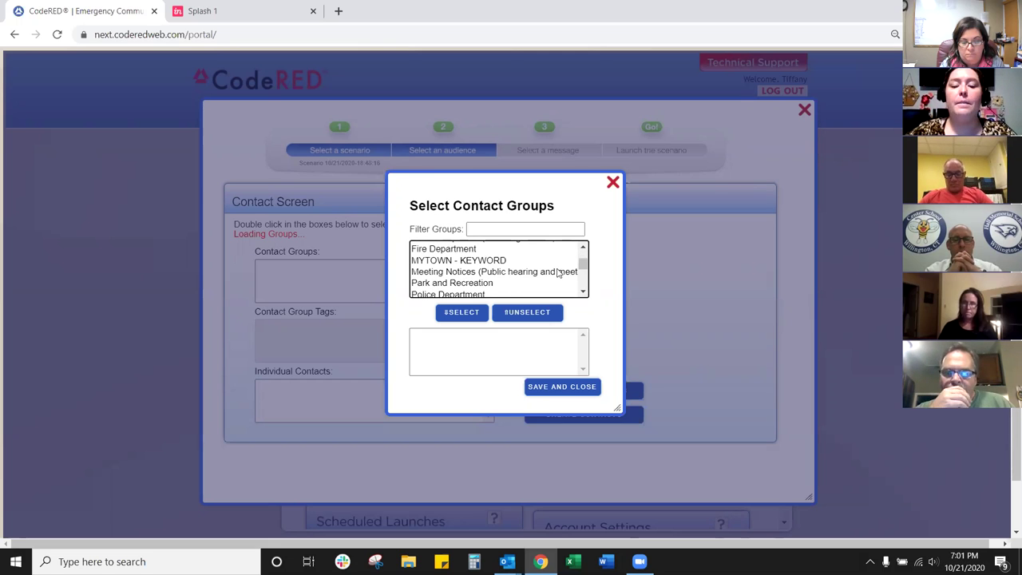
pyautogui.click(583, 292)
pyautogui.click(583, 292)
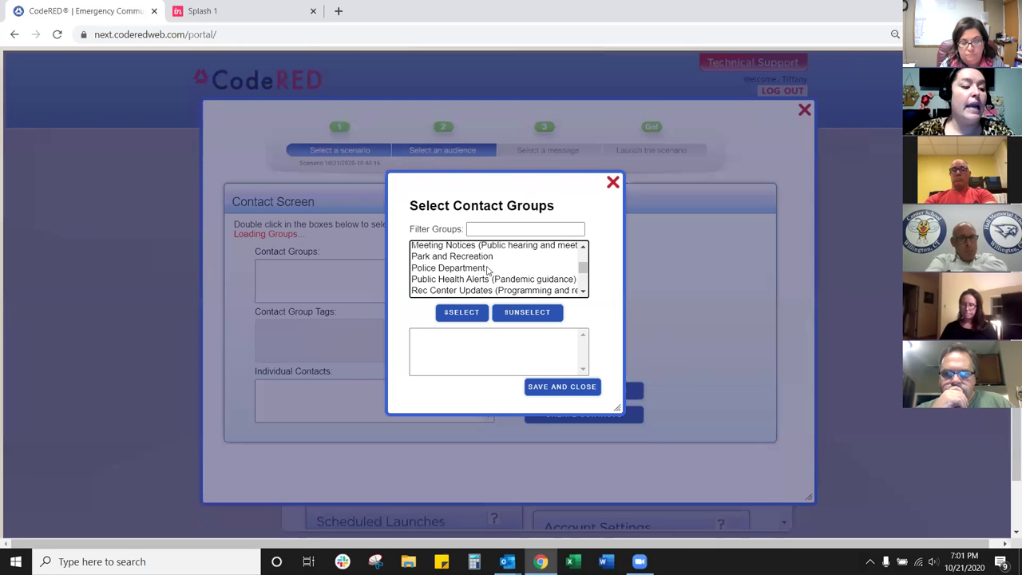
pyautogui.click(485, 270)
pyautogui.click(462, 314)
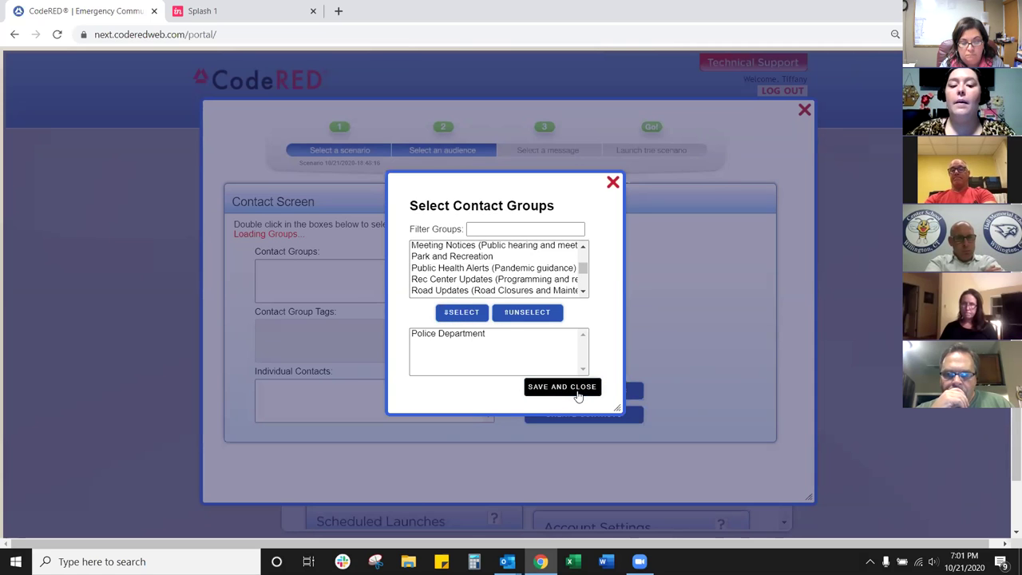
pyautogui.click(548, 391)
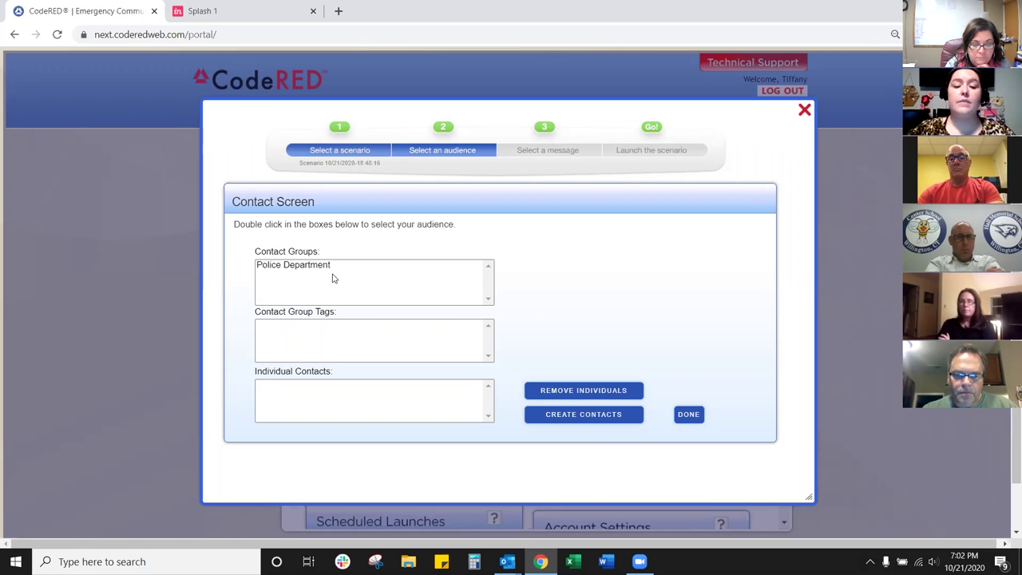
# Step: Choose Speaks Spanish in the Contact Group Tags selector and save the tag selection
pyautogui.doubleClick(333, 345)
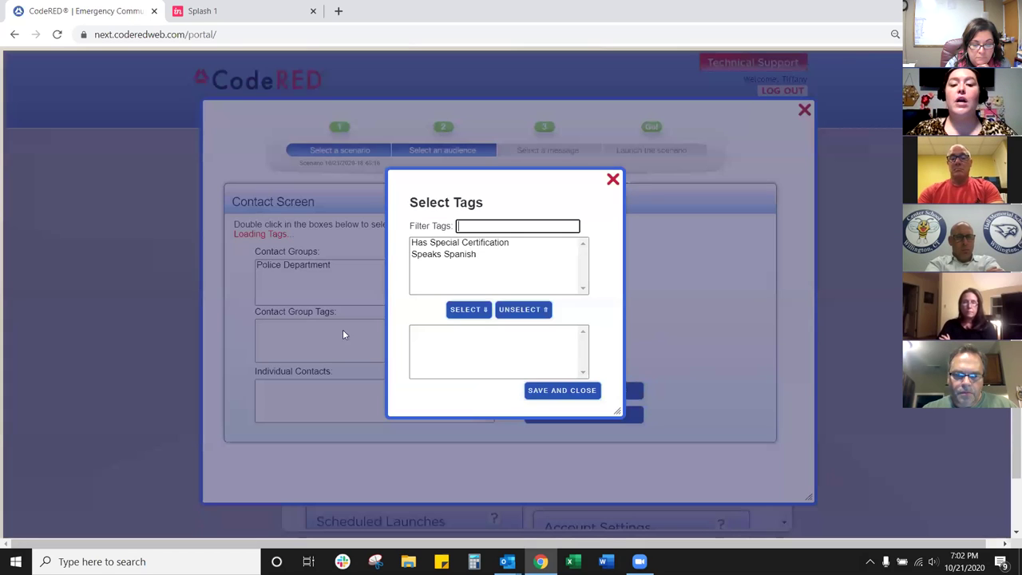
pyautogui.click(449, 255)
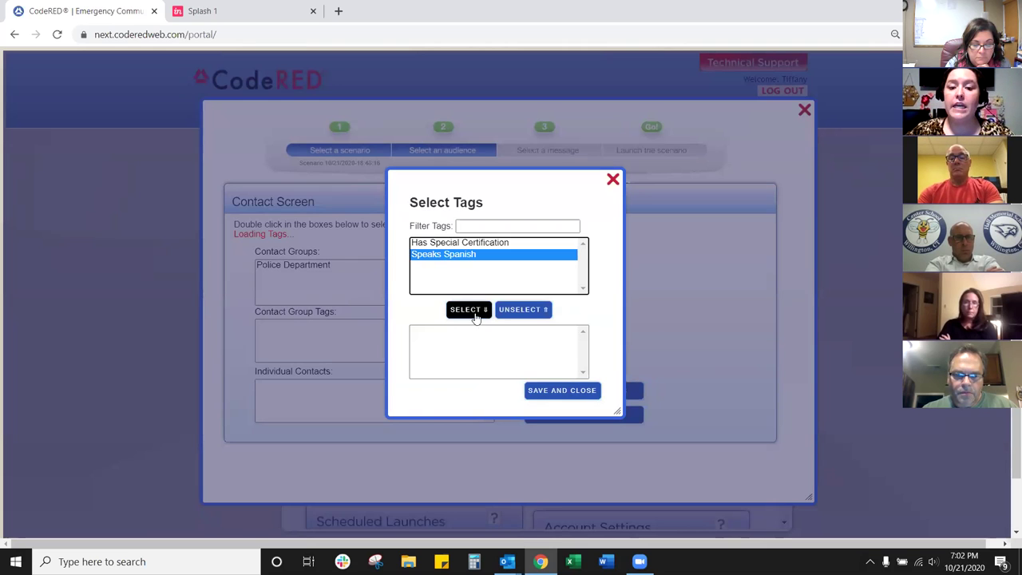
pyautogui.click(474, 312)
pyautogui.moveTo(490, 337)
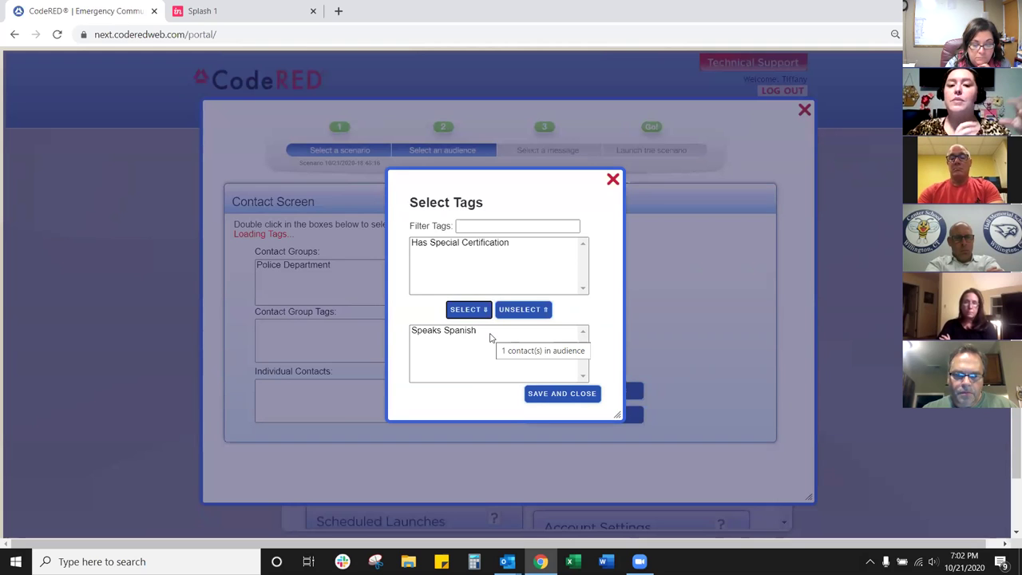
pyautogui.click(552, 396)
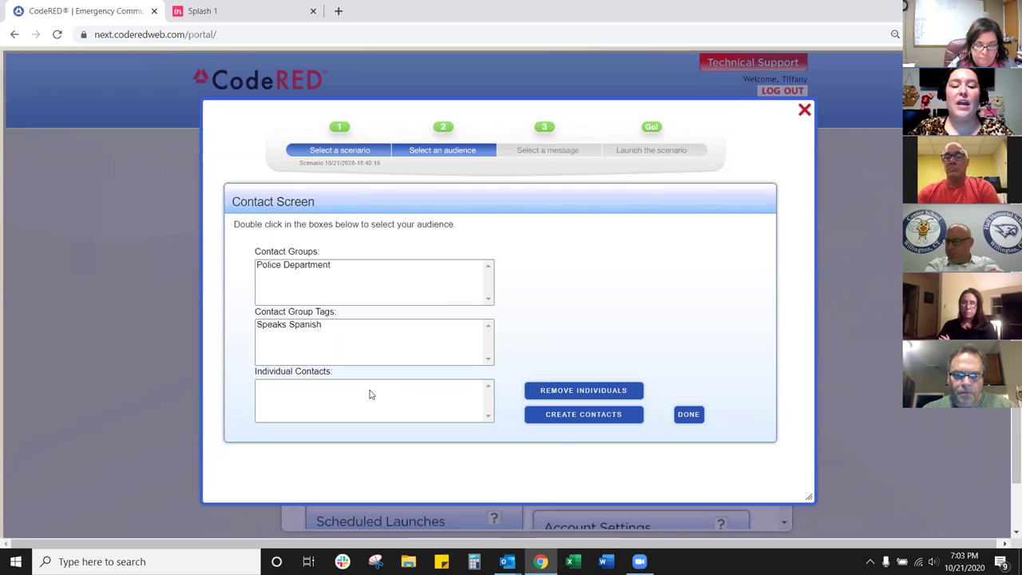
# Step: Add the last contact from the Individual Contacts list to the audience and finish
pyautogui.doubleClick(370, 394)
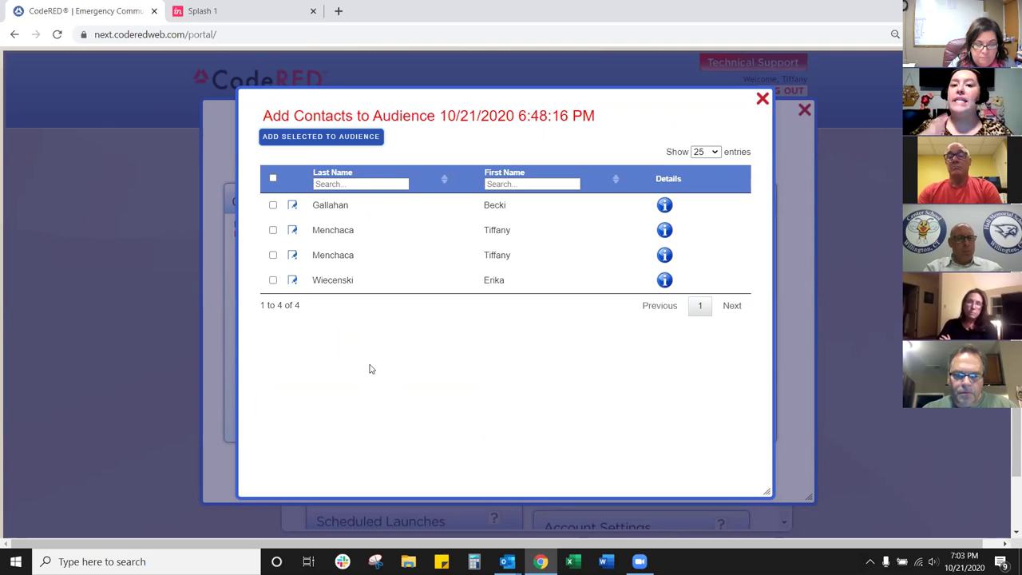
pyautogui.click(273, 280)
pyautogui.click(336, 137)
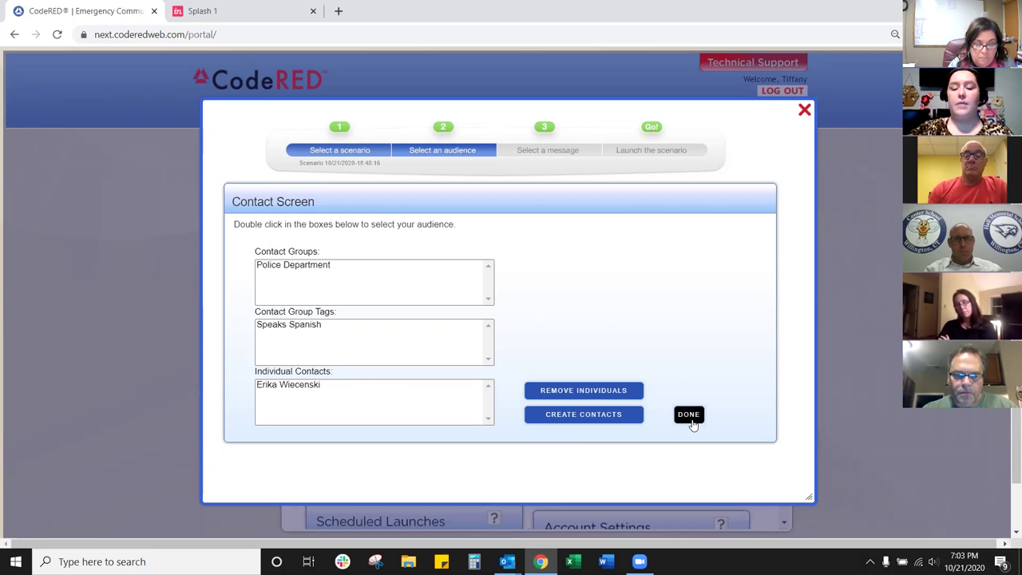
pyautogui.click(692, 423)
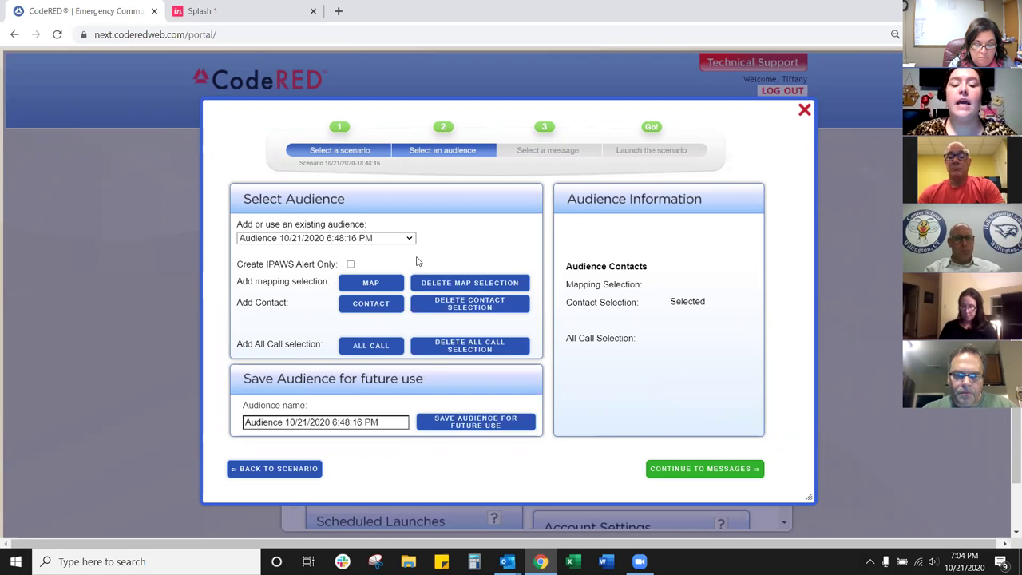
# Step: Leave the saved-audience dropdown unchanged and proceed to the message step
pyautogui.click(411, 241)
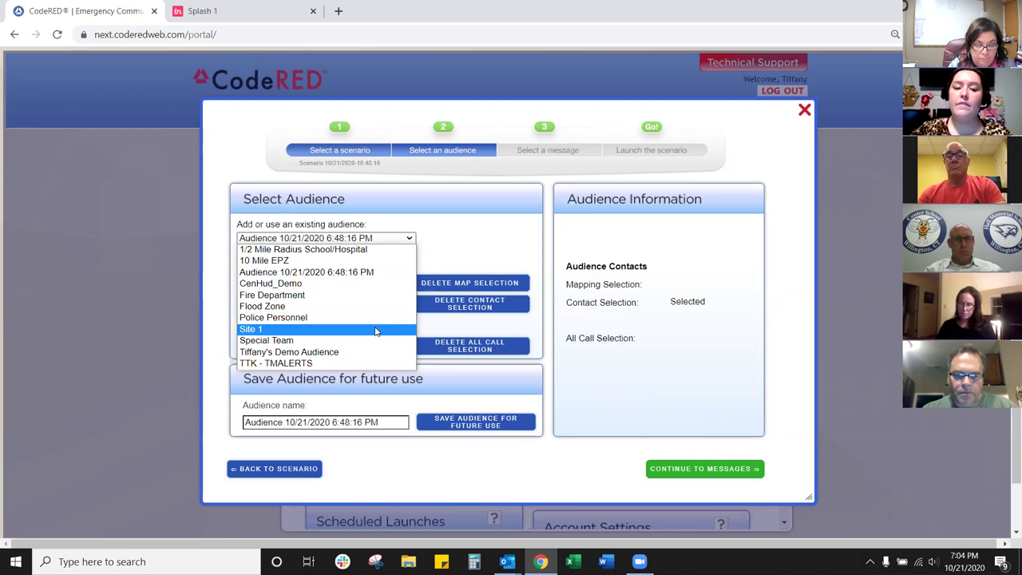
pyautogui.click(602, 359)
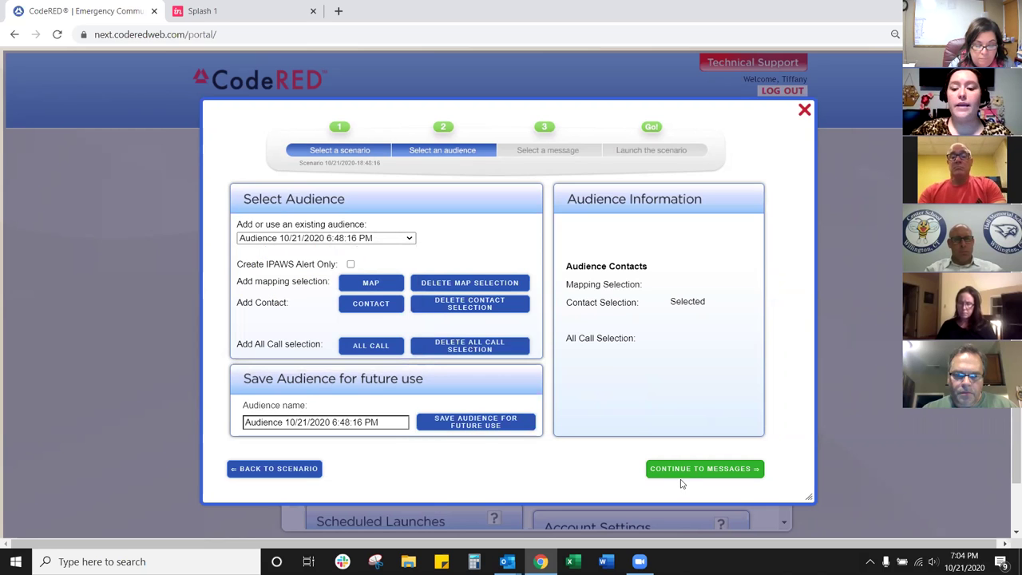
pyautogui.click(684, 472)
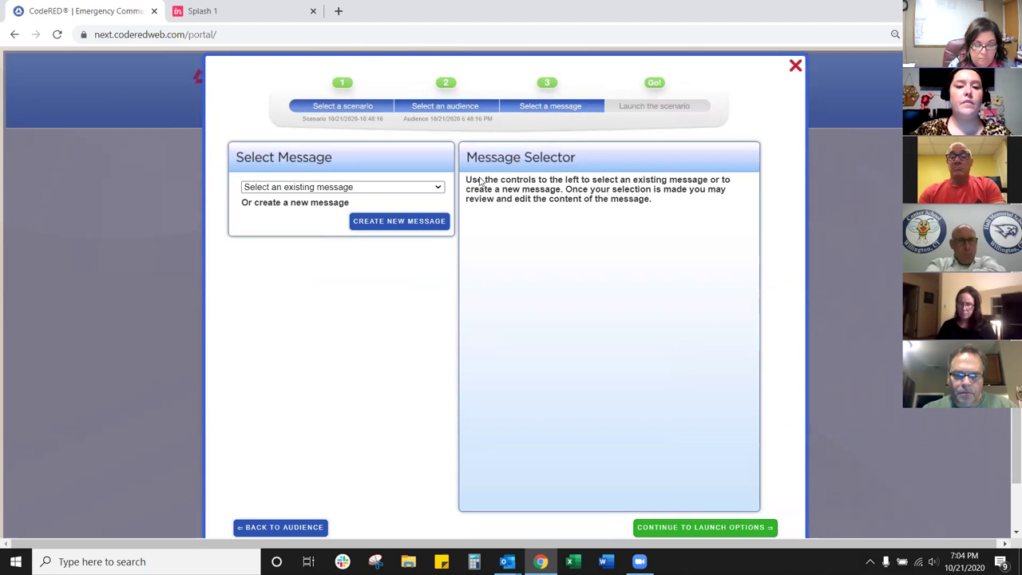
# Step: Dismiss the existing-message list without choosing one and create a new message instead
pyautogui.click(439, 189)
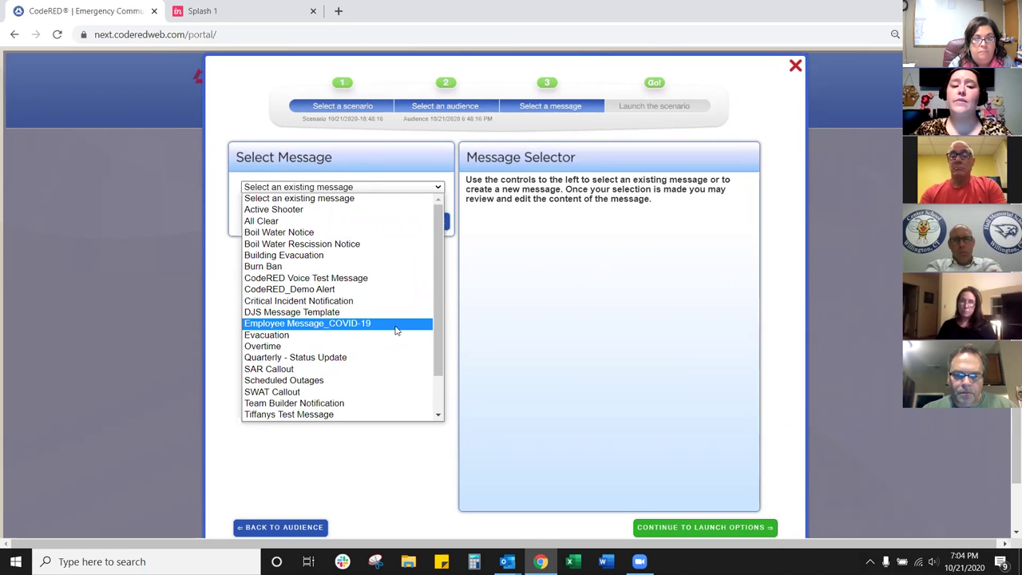
pyautogui.click(479, 310)
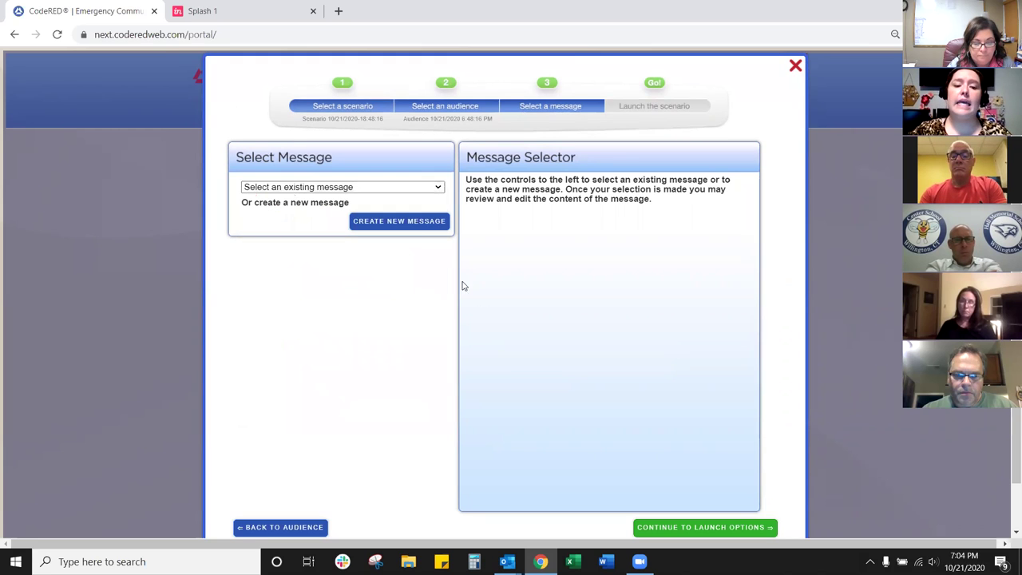
pyautogui.click(431, 226)
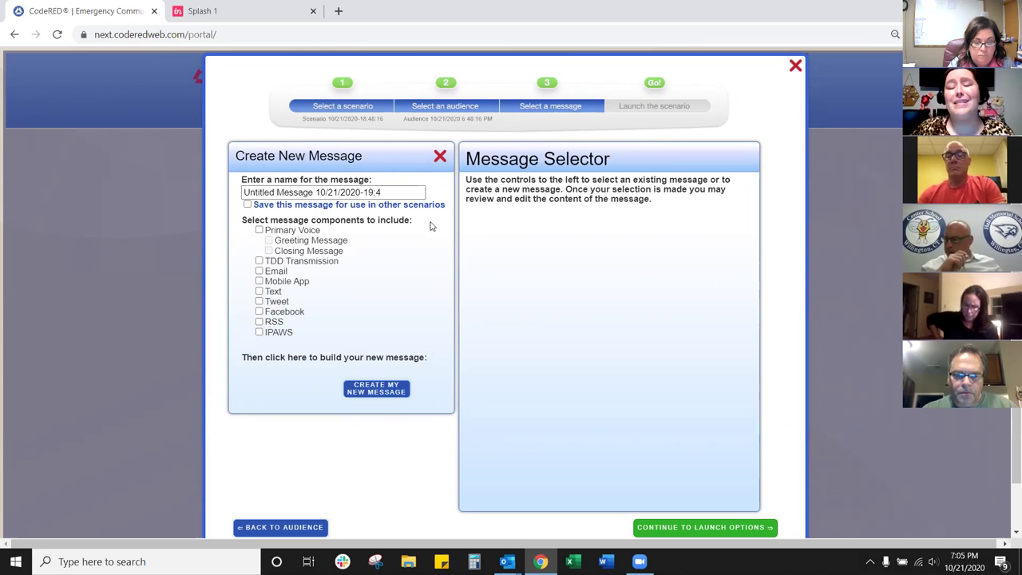
# Step: Check Email, Primary Voice, Text and Mobile App as the new message's components
pyautogui.click(259, 271)
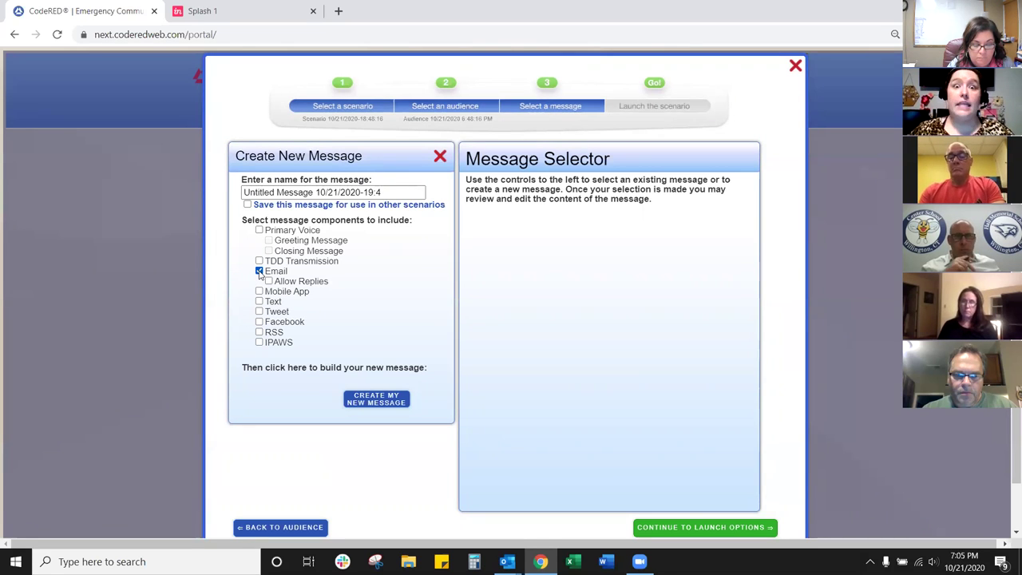
pyautogui.click(259, 230)
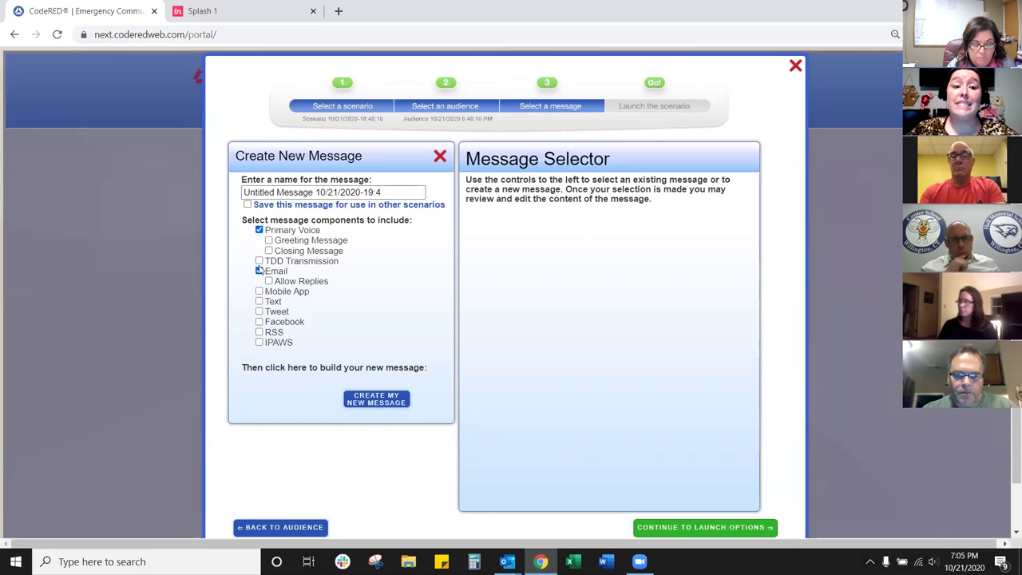
pyautogui.click(259, 302)
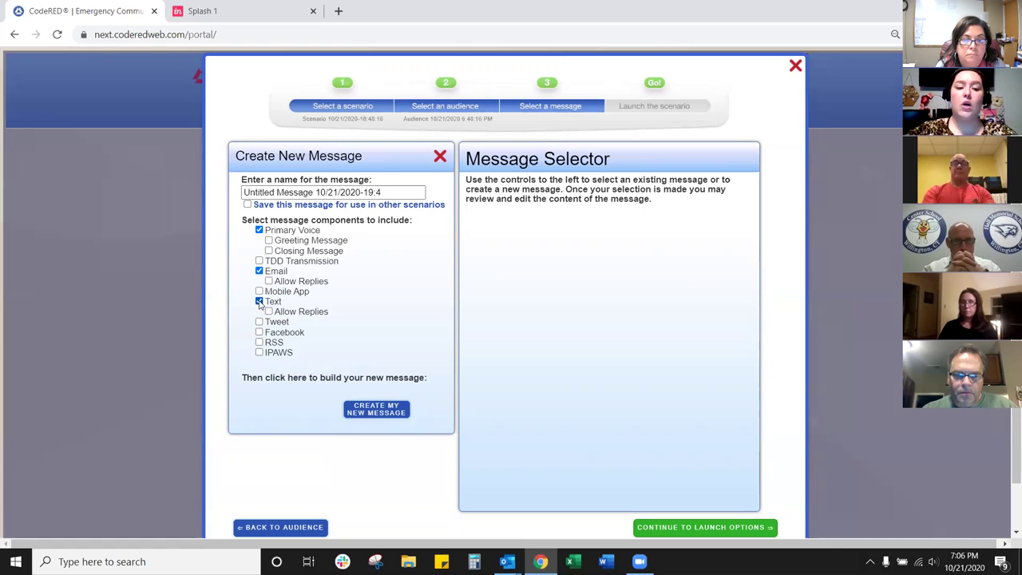
pyautogui.click(259, 291)
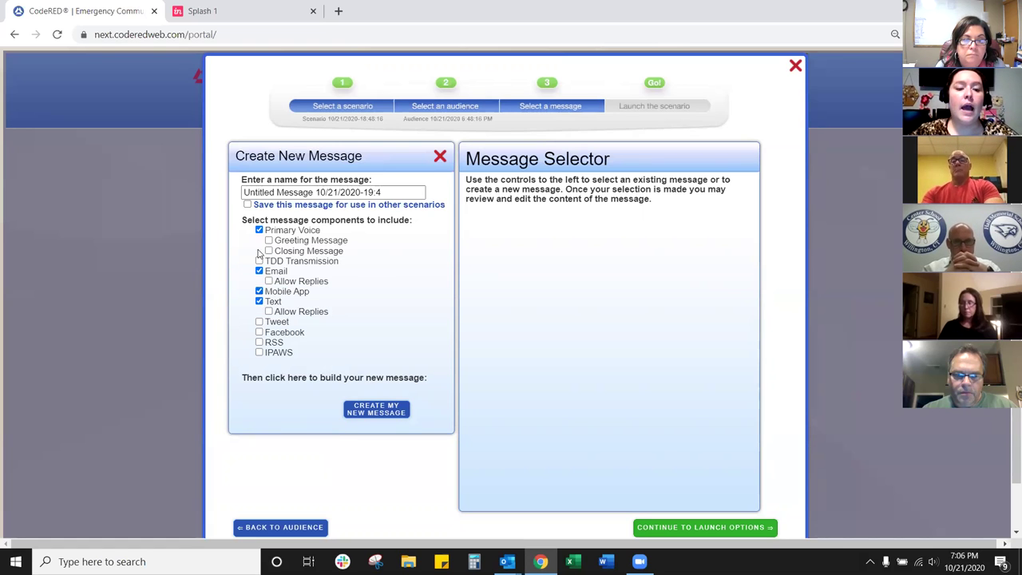
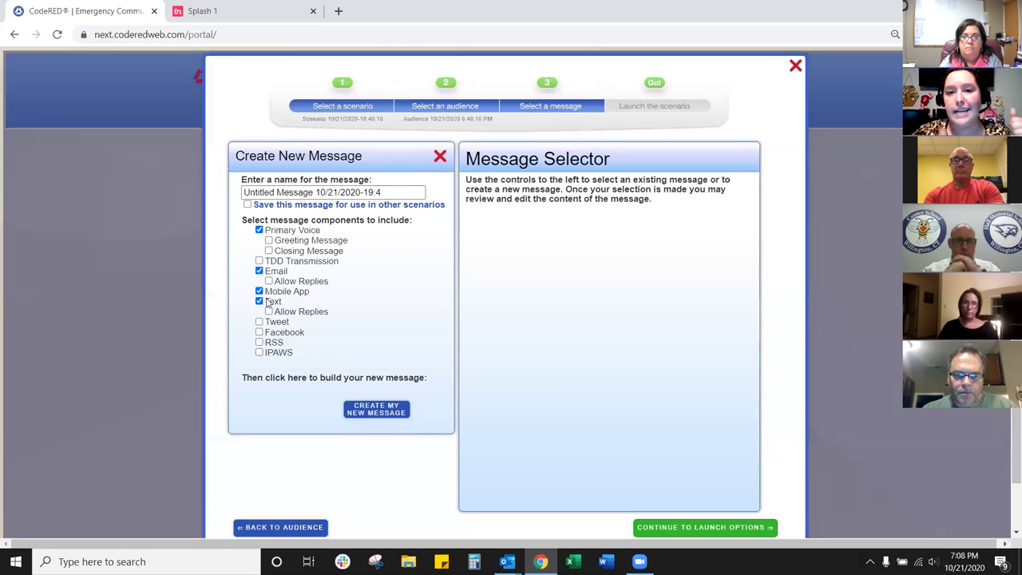
# Step: Turn on Allow Replies for the Email and Text messages, then close the Create New Message builder
pyautogui.click(269, 281)
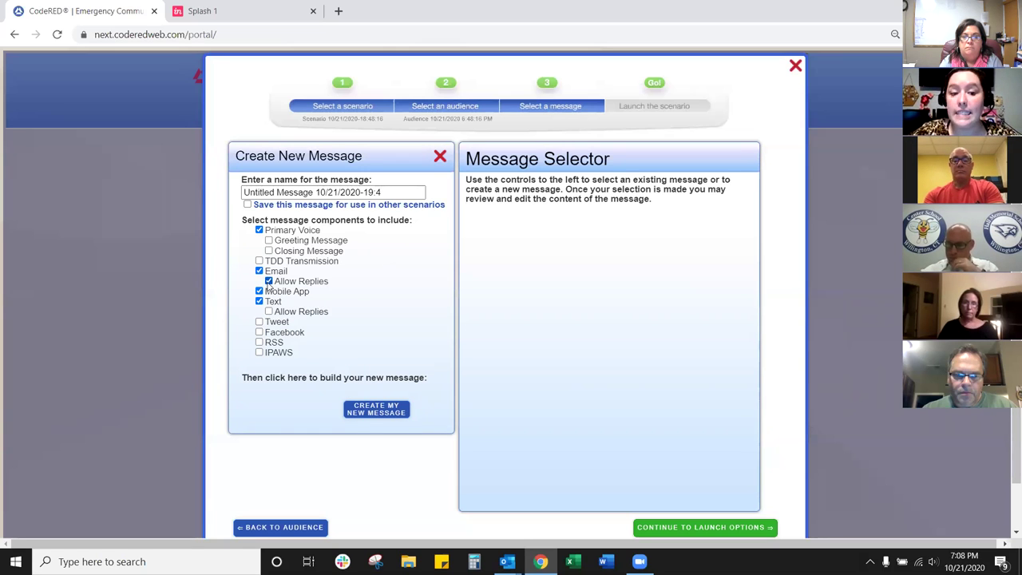
pyautogui.click(269, 311)
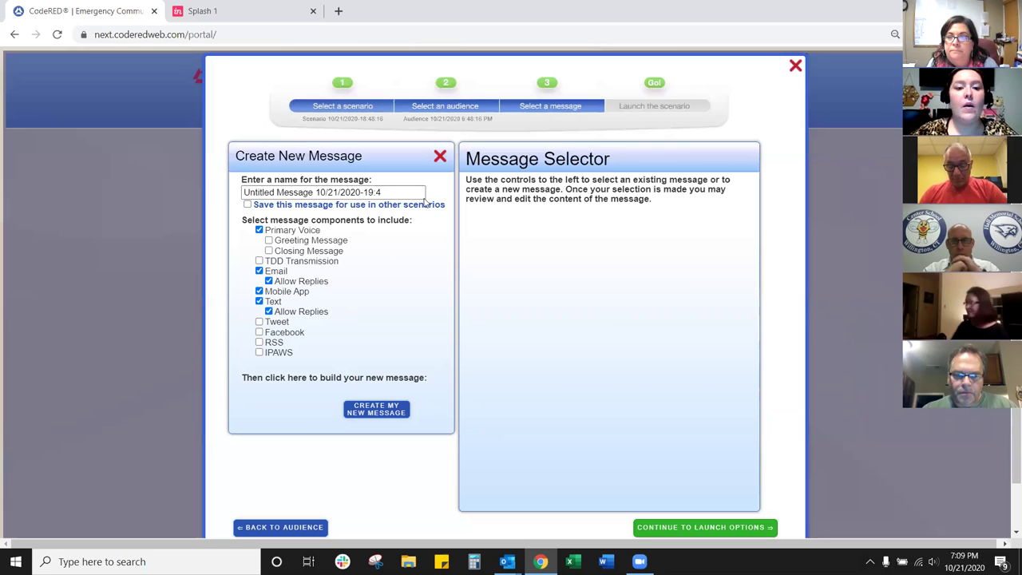
pyautogui.click(439, 155)
# Step: Pick TWM - Fire Drill from the 'Select an existing message' dropdown
pyautogui.click(403, 192)
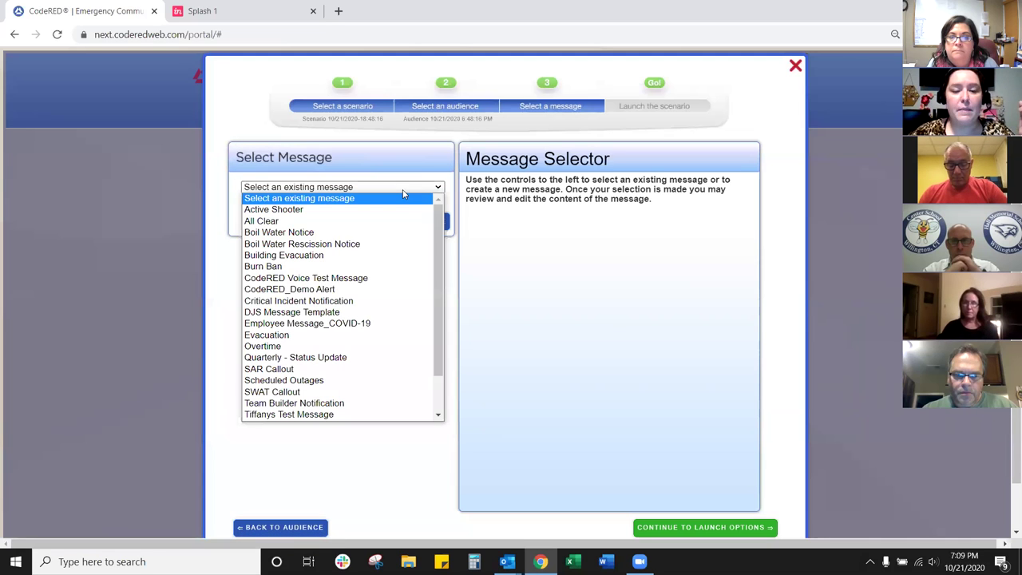
pyautogui.moveTo(438, 309); pyautogui.dragTo(443, 345)
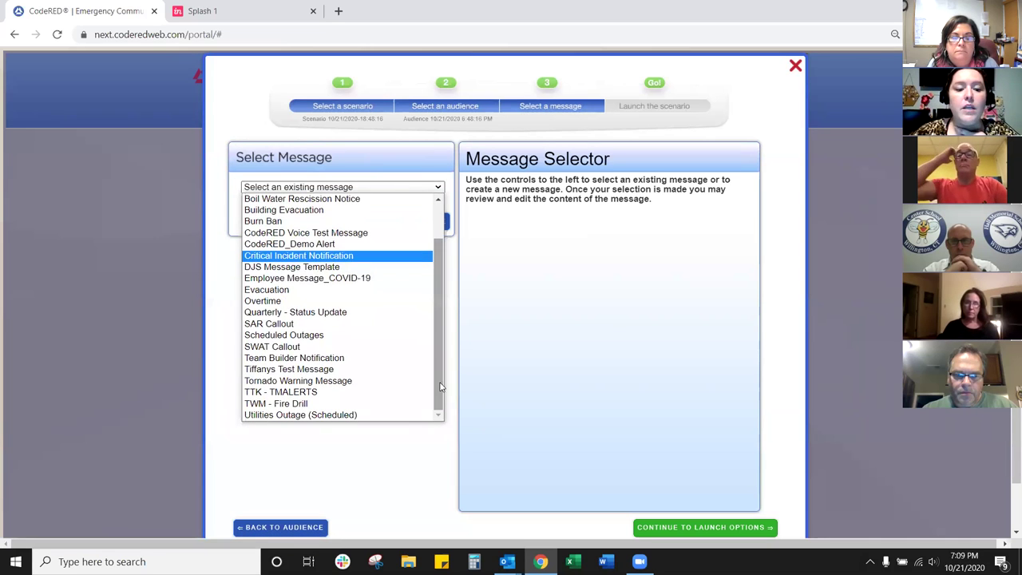
pyautogui.click(323, 407)
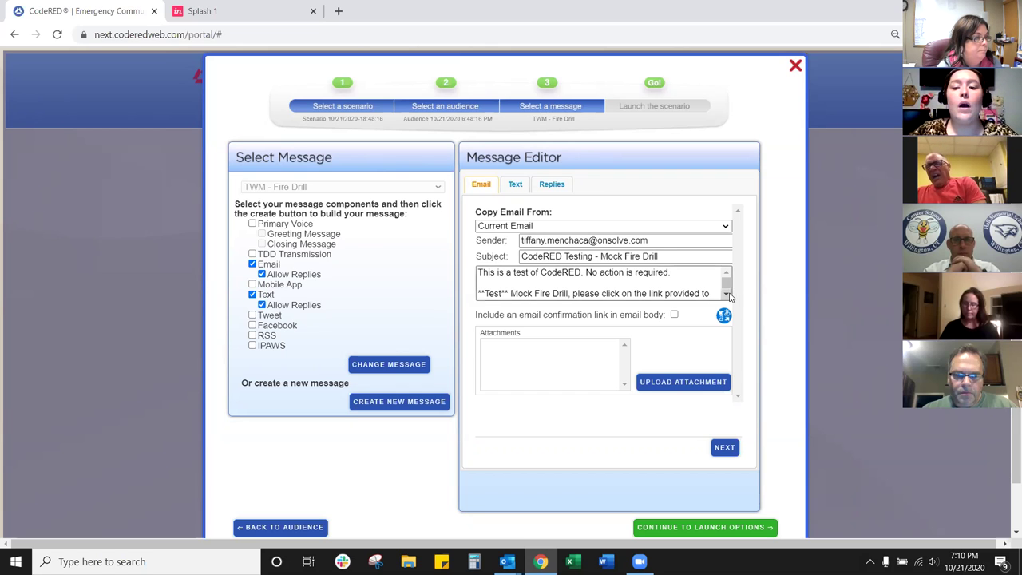
# Step: Expand the email body text, then open the Replies tab's Reply Page Creation settings
pyautogui.click(726, 295)
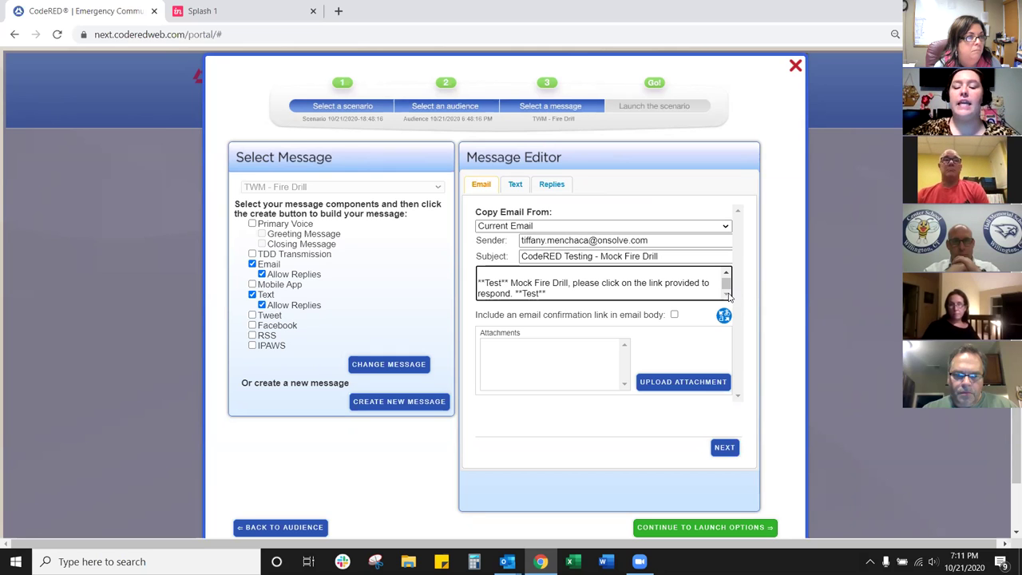
pyautogui.click(560, 187)
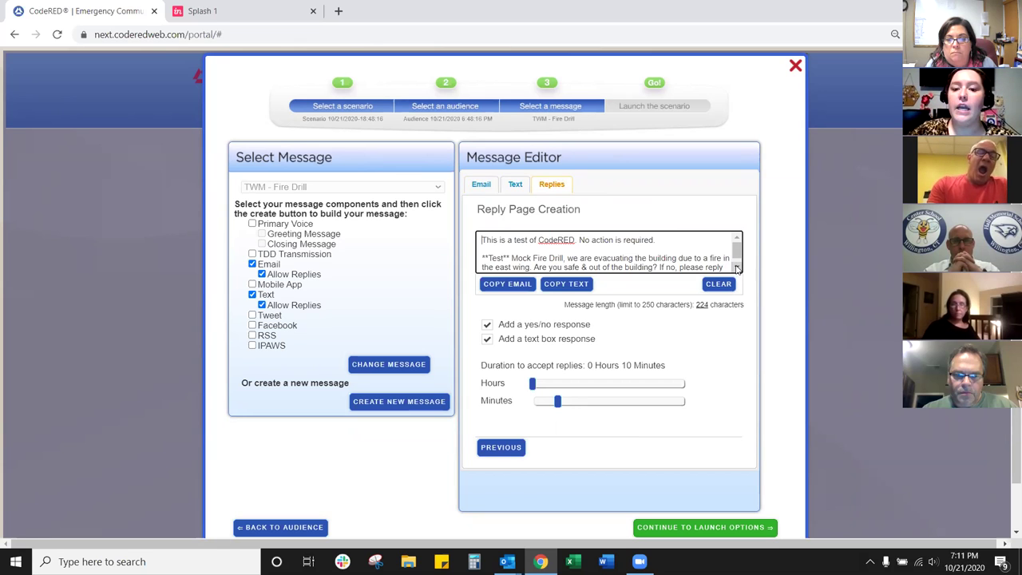
pyautogui.click(737, 268)
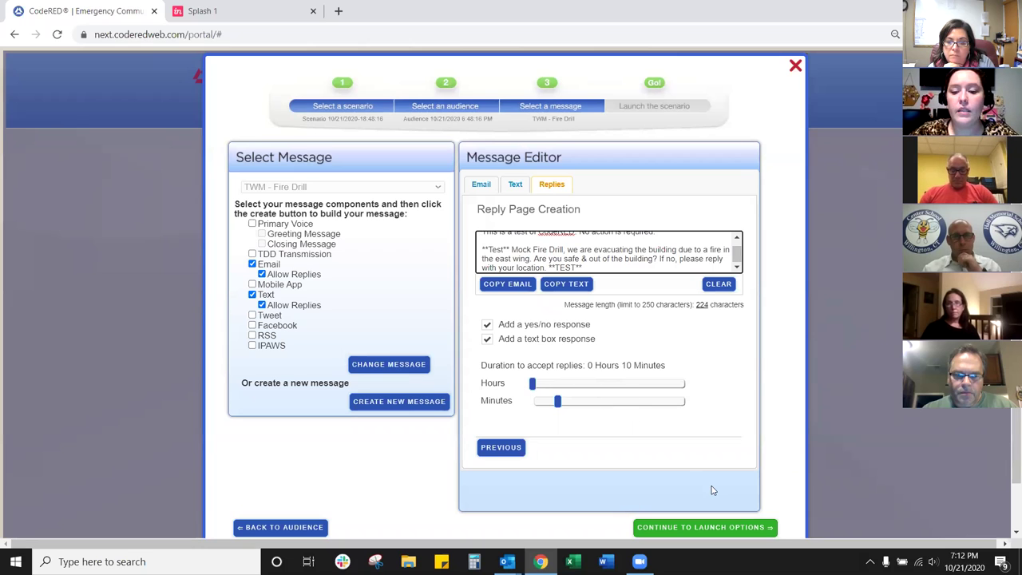
# Step: Save the TWM - Fire Drill message with Continue to Launch Options to reach the Scenario Recap
pyautogui.scroll(-2, 1015, 447)
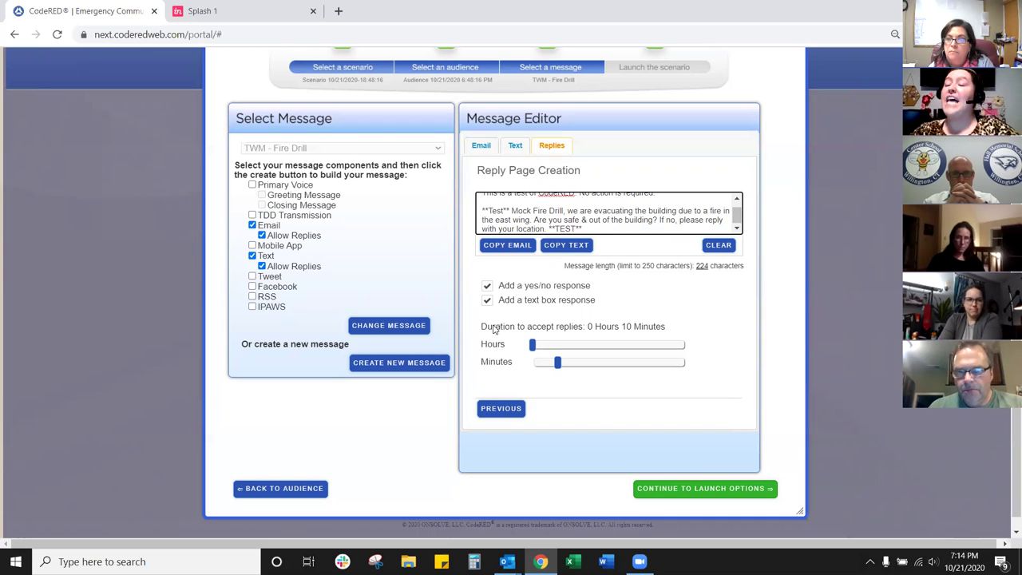
pyautogui.click(675, 494)
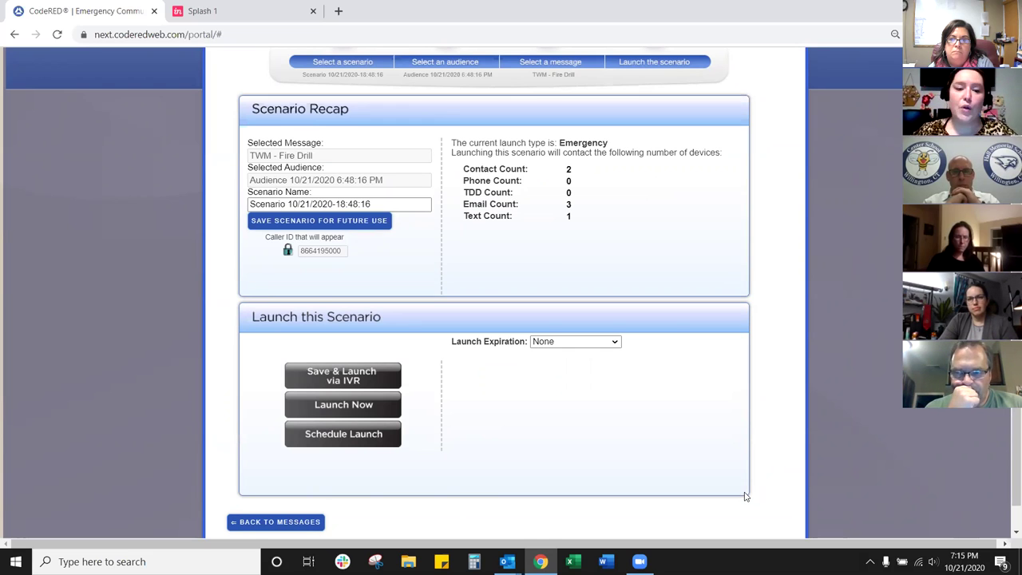
# Step: Show the Schedule Launch form and open the date-time picker, closing it without choosing a time
pyautogui.click(384, 443)
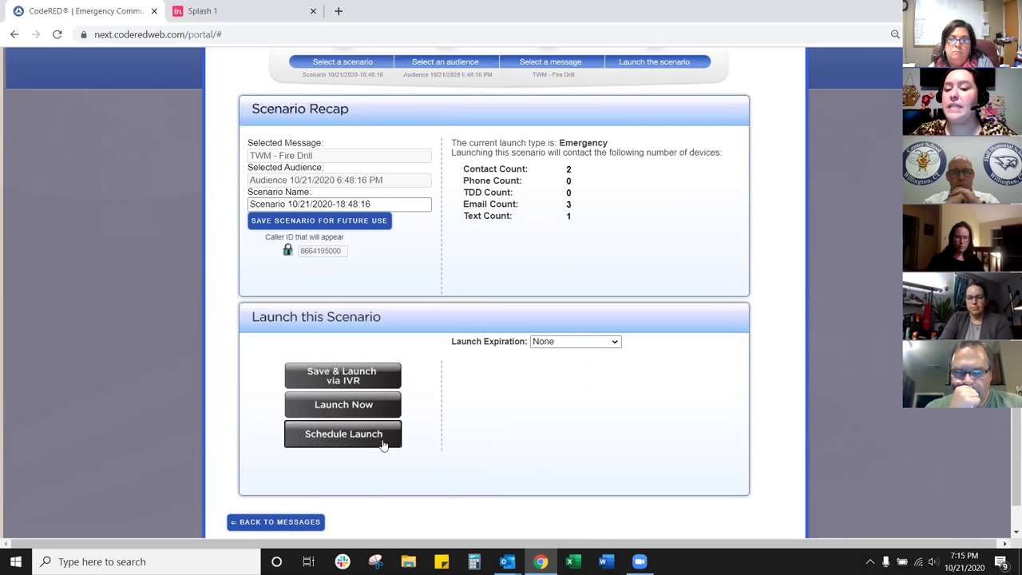
pyautogui.click(598, 381)
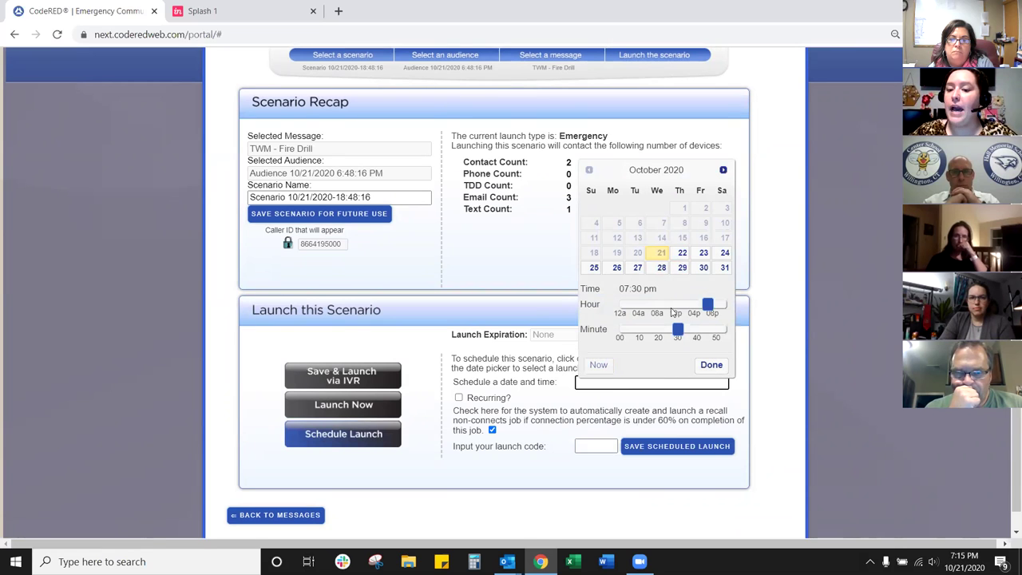
pyautogui.click(492, 337)
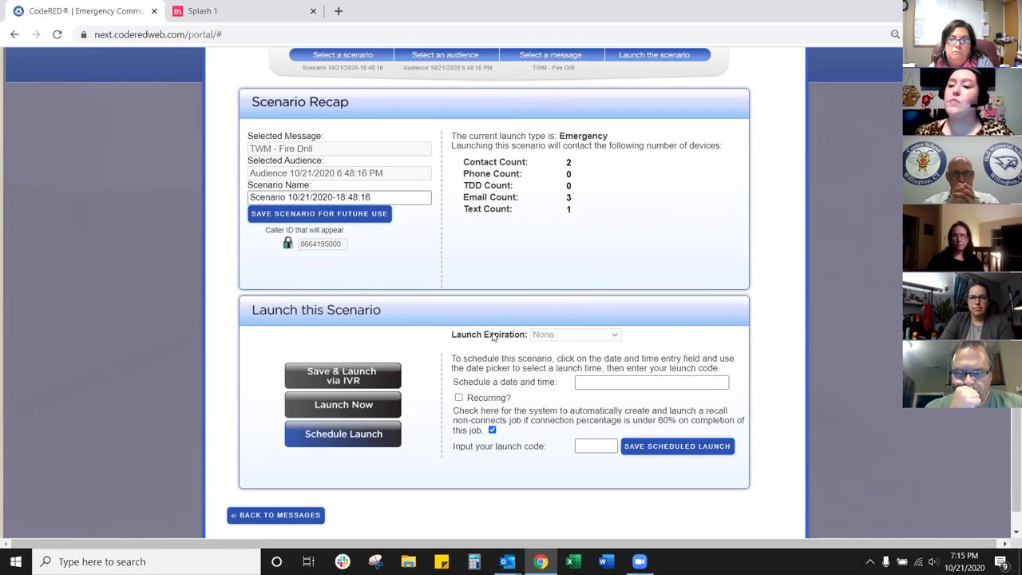
# Step: Launch TWM - Fire Drill now with Launch Expiration None, entering the launch code and confirming
pyautogui.click(339, 405)
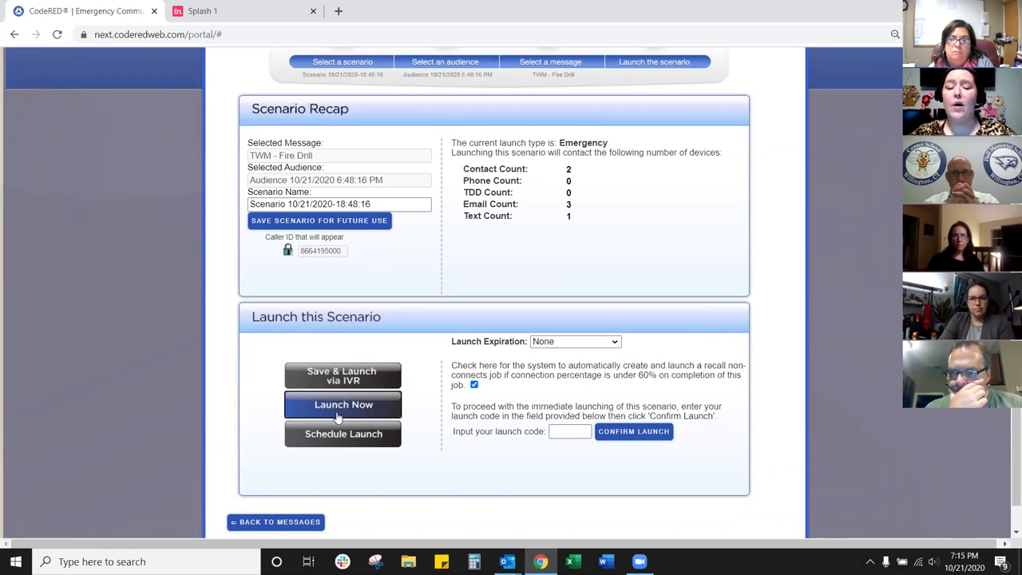
pyautogui.click(570, 342)
pyautogui.click(570, 342)
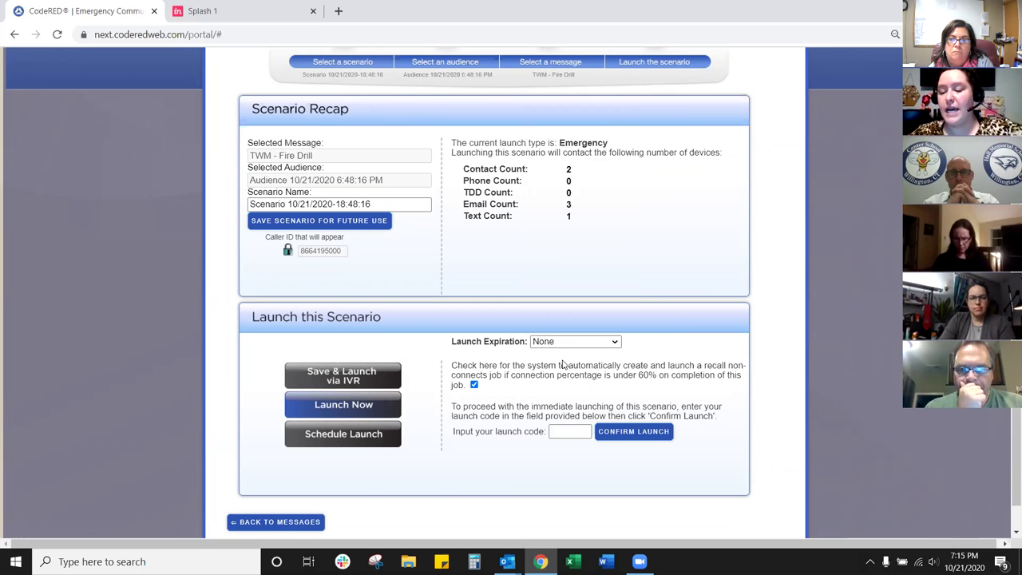
pyautogui.click(561, 432)
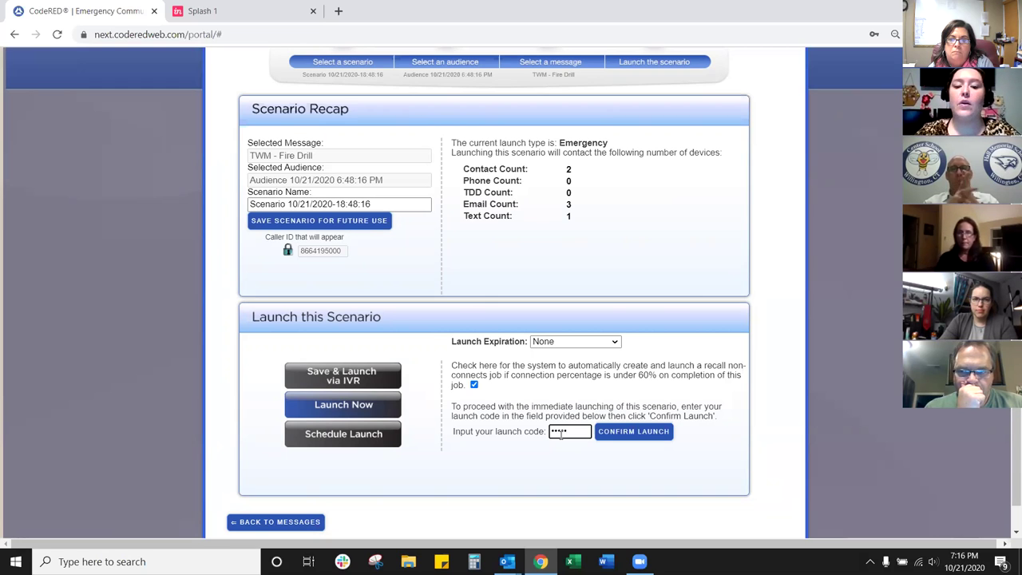
pyautogui.click(644, 431)
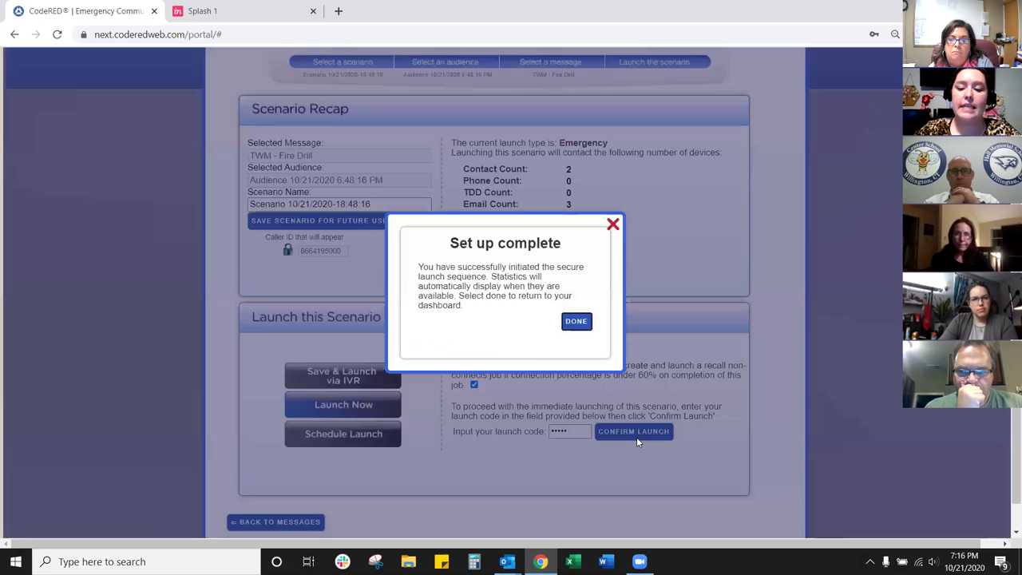
# Step: Dismiss the confirmation, review the launch report, and open the newest CodeRED test email in Outlook
pyautogui.click(576, 321)
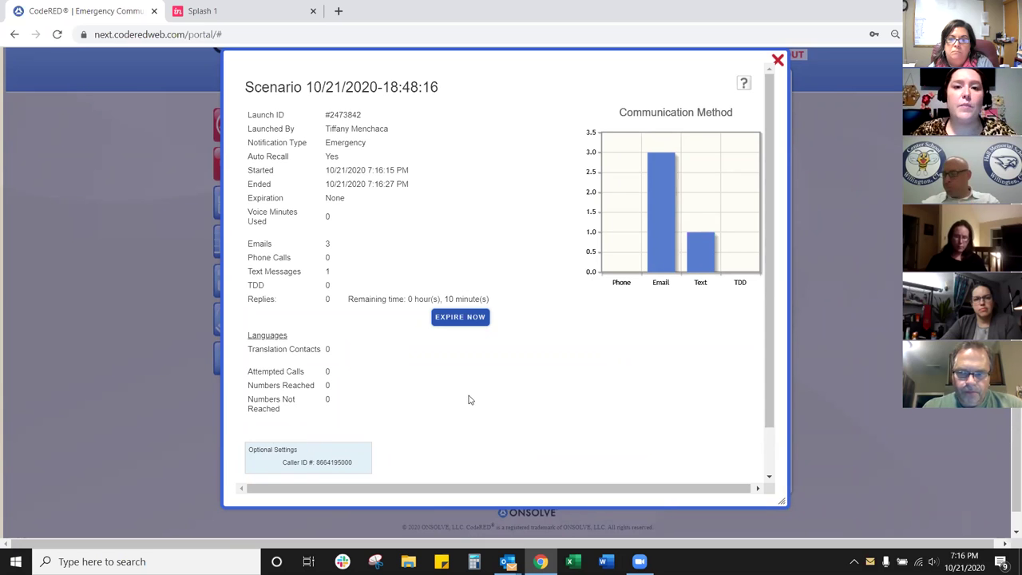
pyautogui.scroll(-1, 768, 231)
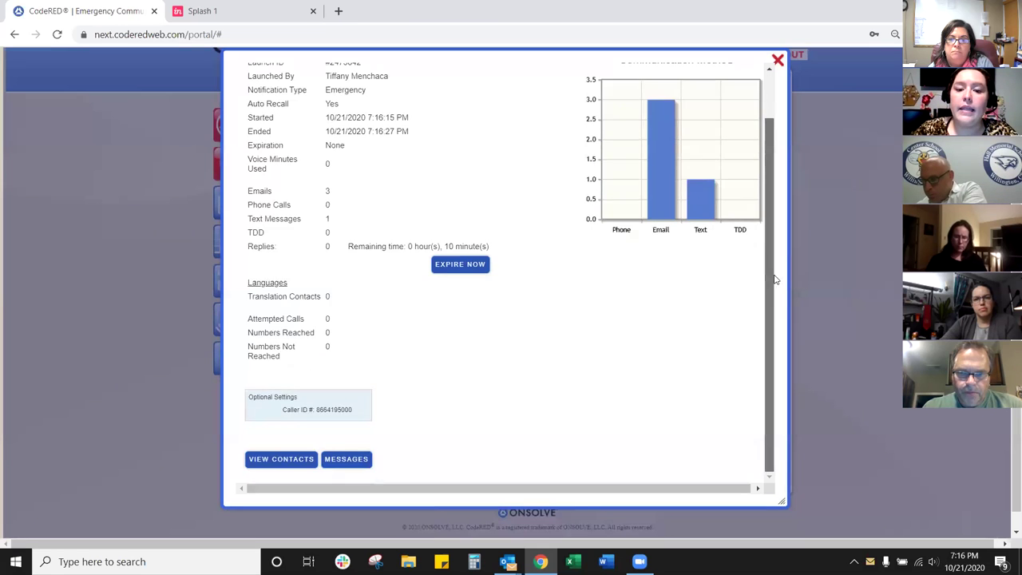
pyautogui.moveTo(507, 561)
pyautogui.click(468, 535)
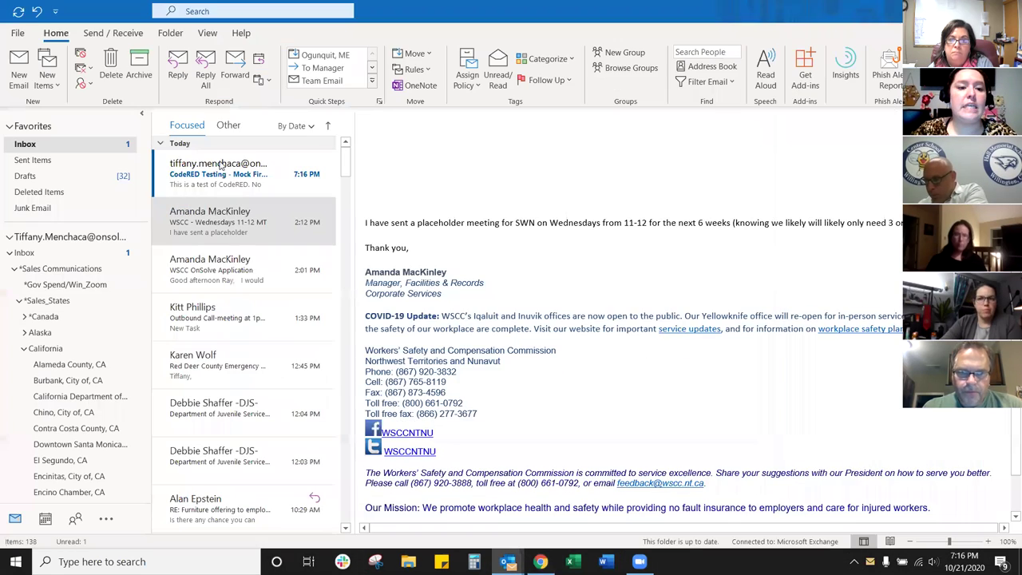
pyautogui.click(221, 165)
pyautogui.doubleClick(221, 164)
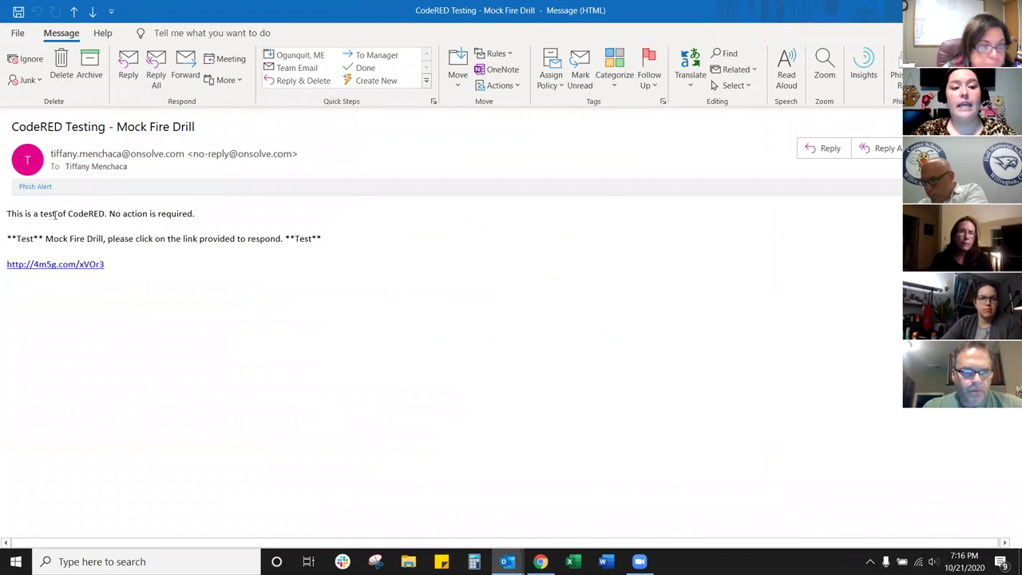
# Step: Follow the 4m5g.com response link in the CodeRED Testing - Mock Fire Drill email
pyautogui.click(71, 270)
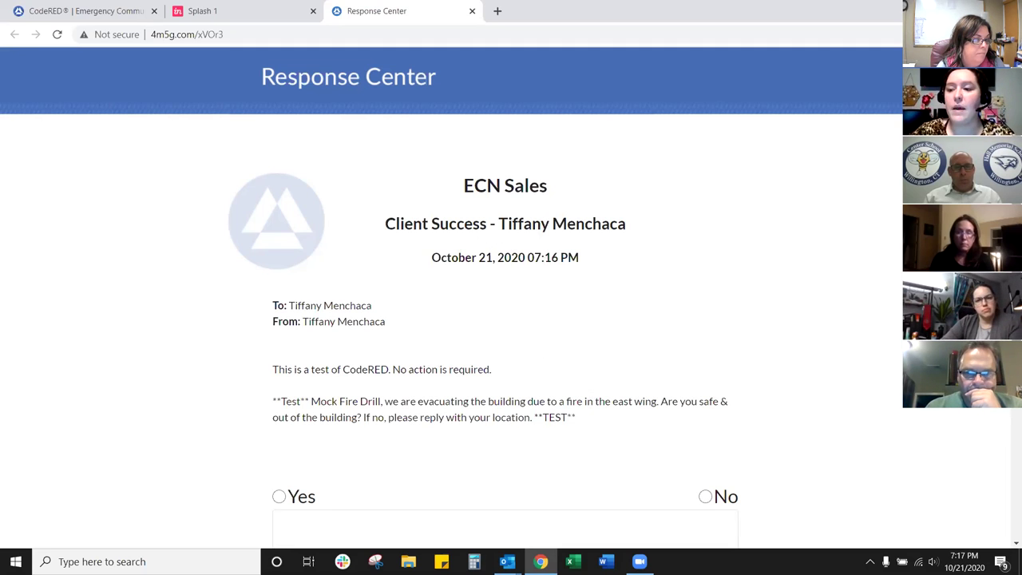
pyautogui.scroll(-1, 447, 383)
# Step: Answer Yes with reply 'I am safe and out of the building', submit, and return to CodeRED
pyautogui.click(278, 397)
pyautogui.click(360, 483)
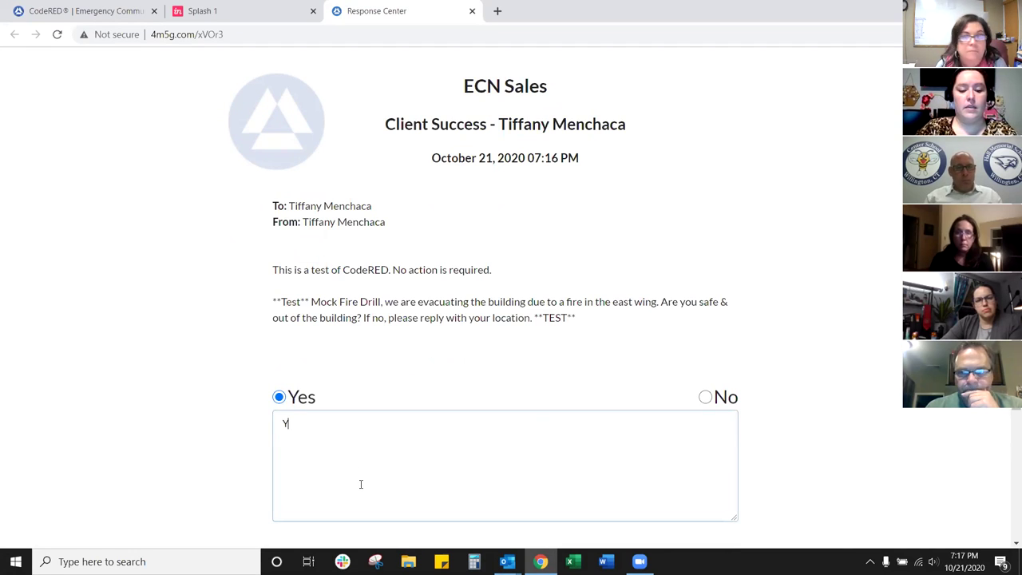
pyautogui.write('I am safe')
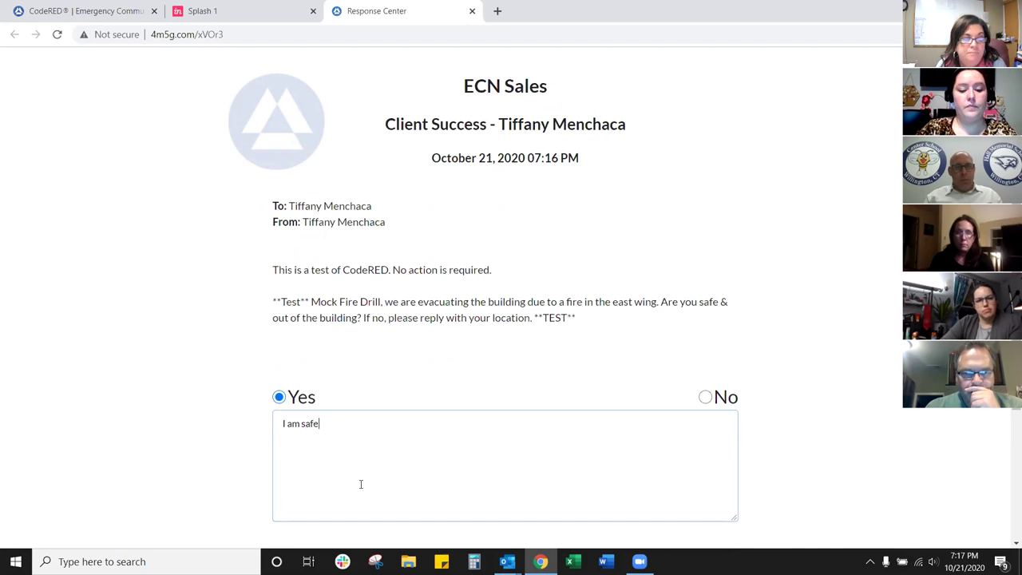
pyautogui.write(' and out of the')
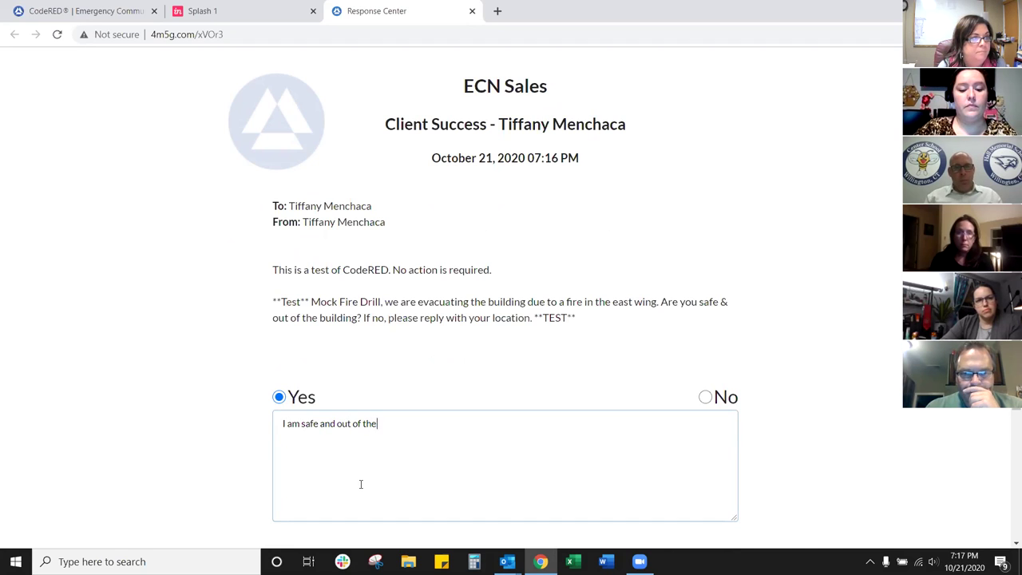
pyautogui.write(' building')
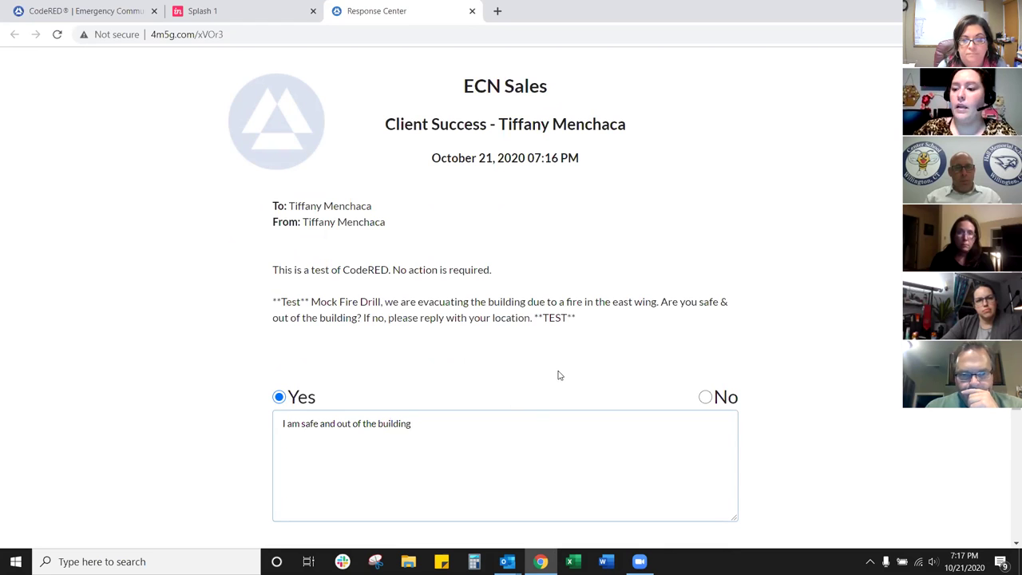
pyautogui.scroll(-3, 657, 376)
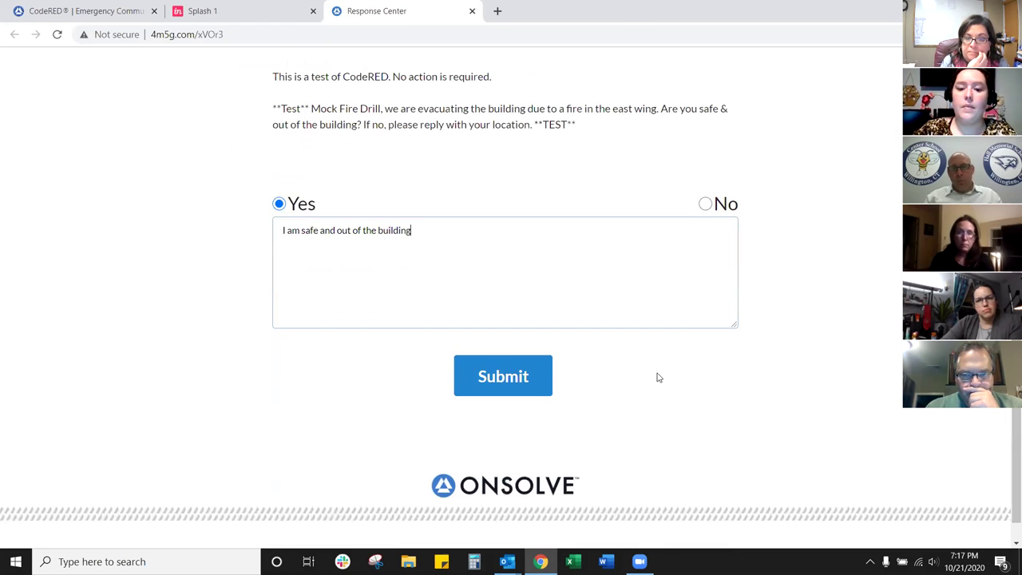
pyautogui.click(503, 375)
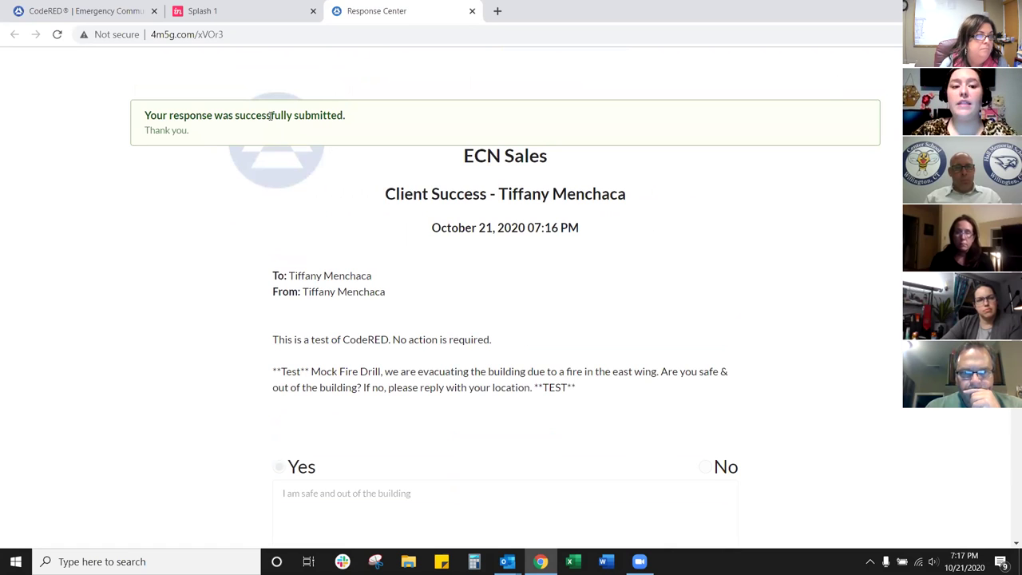
pyautogui.click(84, 11)
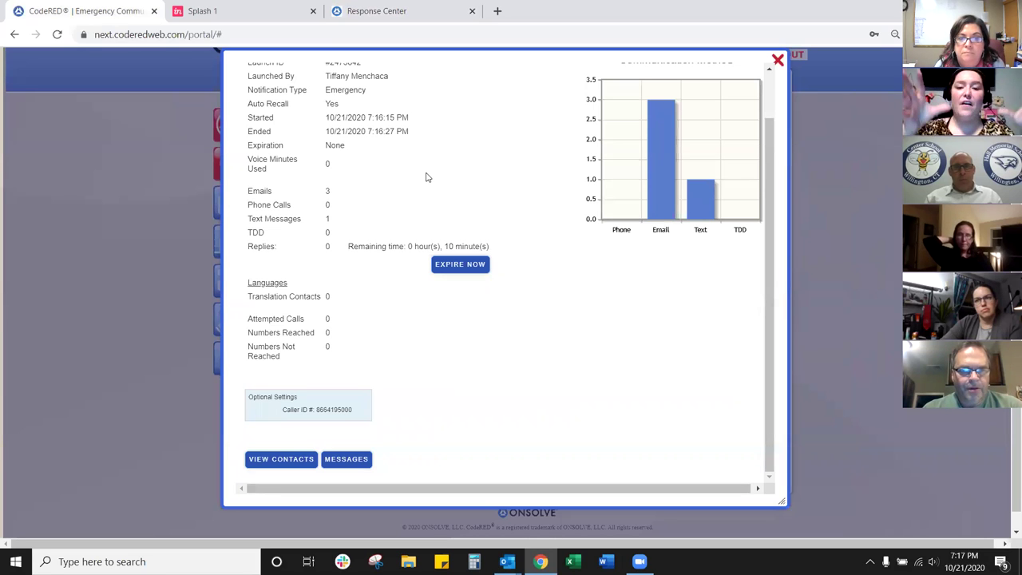
pyautogui.click(263, 458)
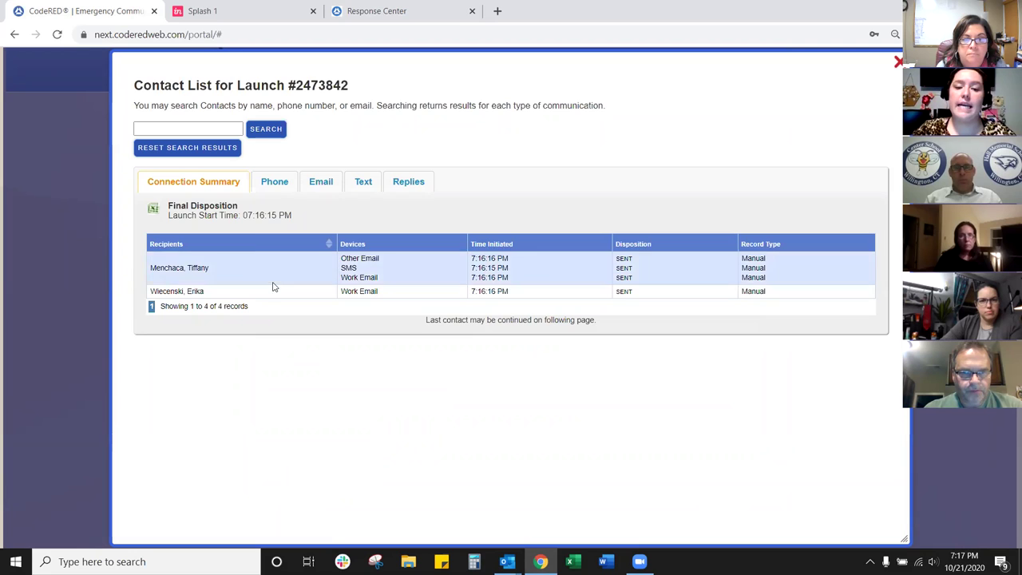
pyautogui.click(406, 185)
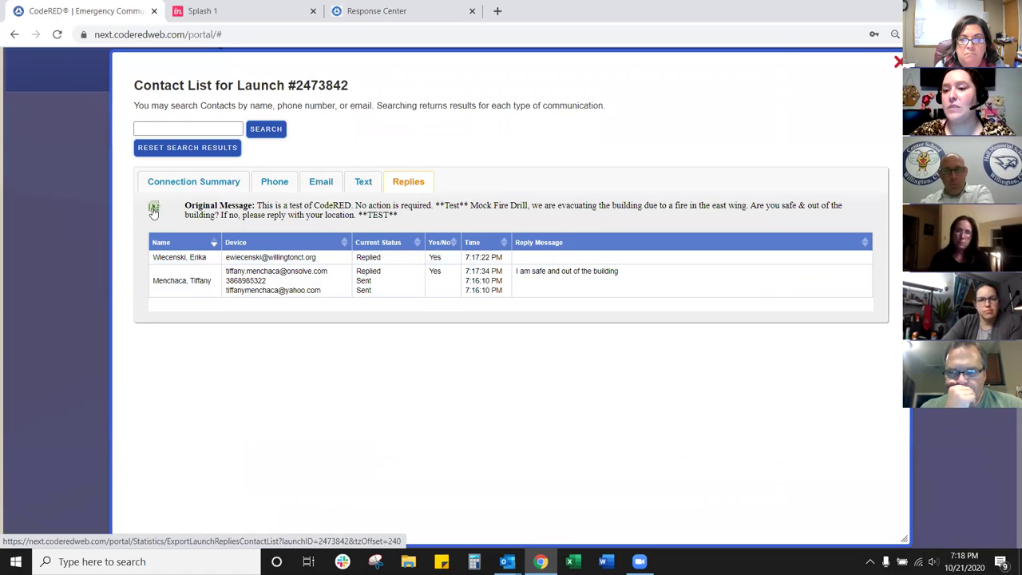
pyautogui.click(895, 63)
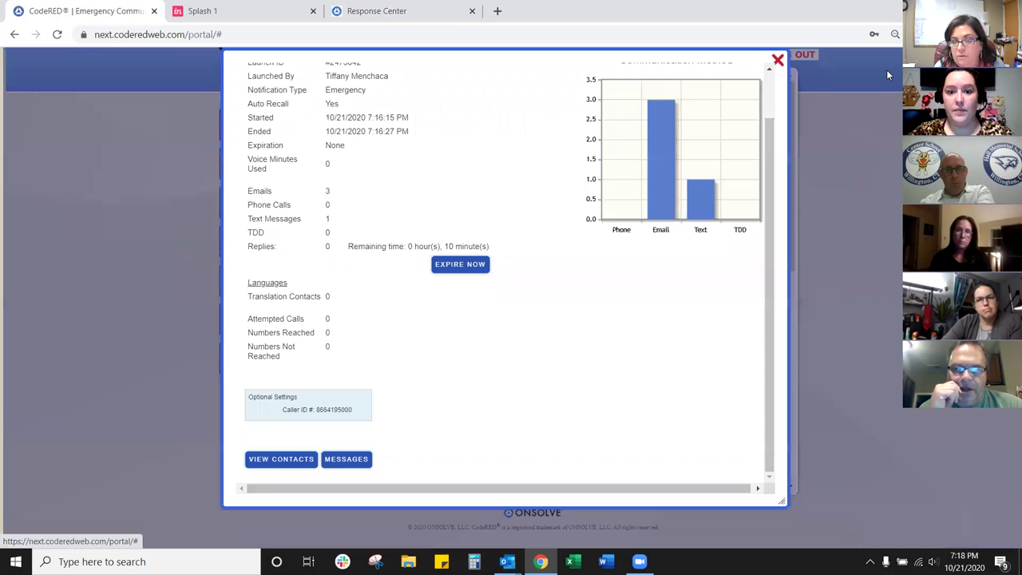
pyautogui.scroll(2, 766, 218)
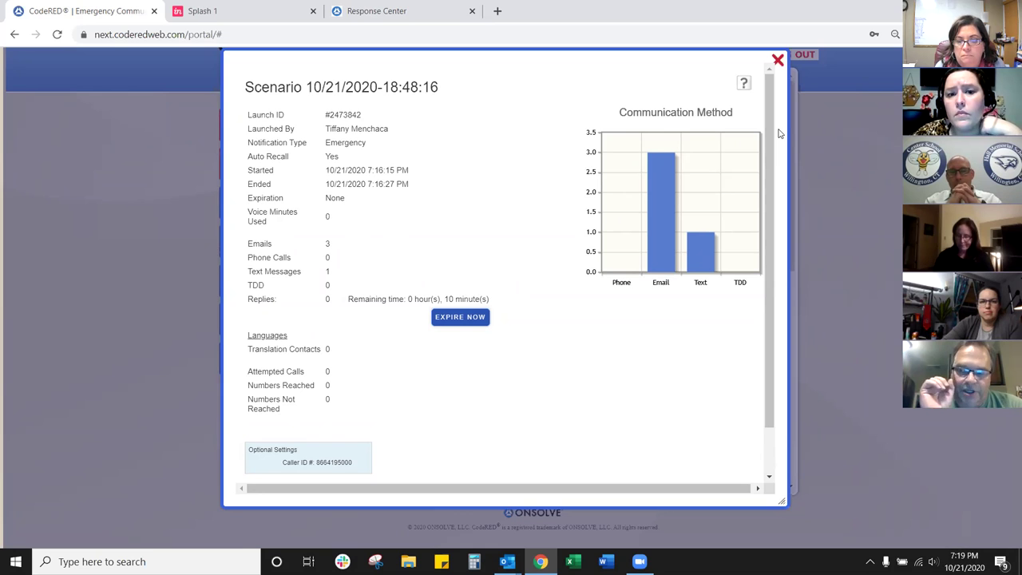
pyautogui.moveTo(773, 143); pyautogui.dragTo(779, 188)
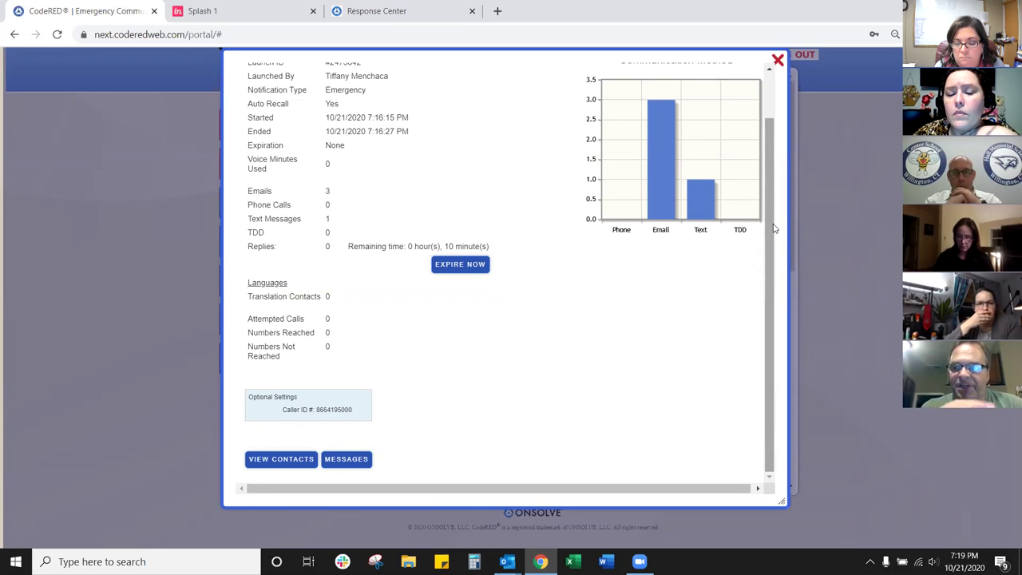
# Step: Scroll the Scenario launch report and close it with the red X
pyautogui.moveTo(774, 229); pyautogui.dragTo(783, 184)
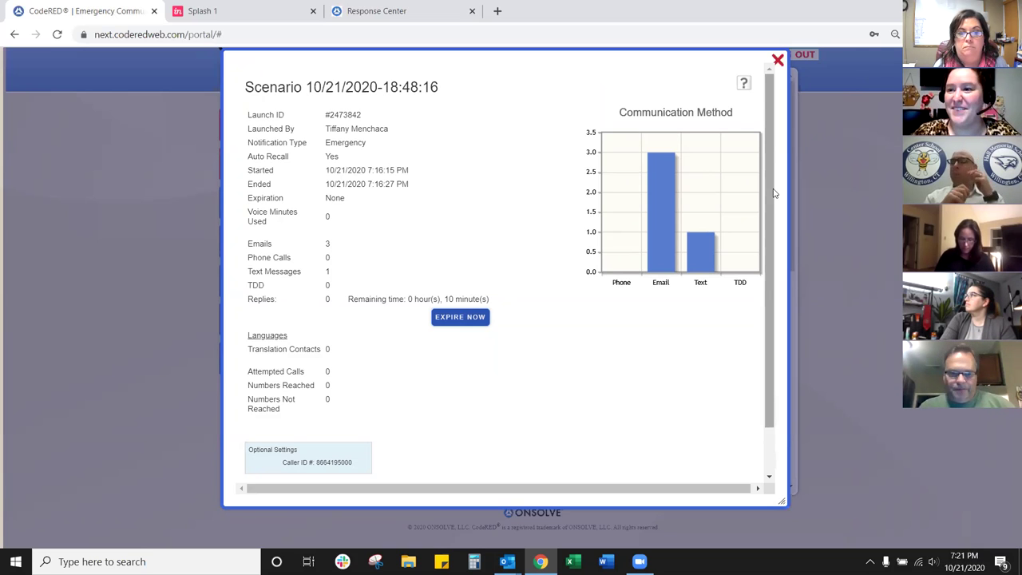
pyautogui.scroll(-2, 772, 192)
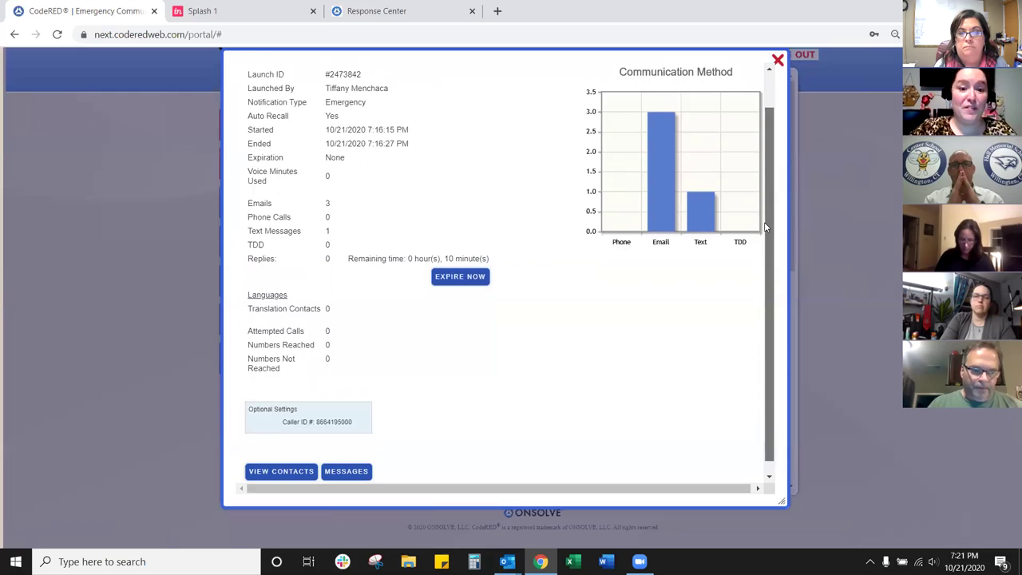
pyautogui.click(777, 60)
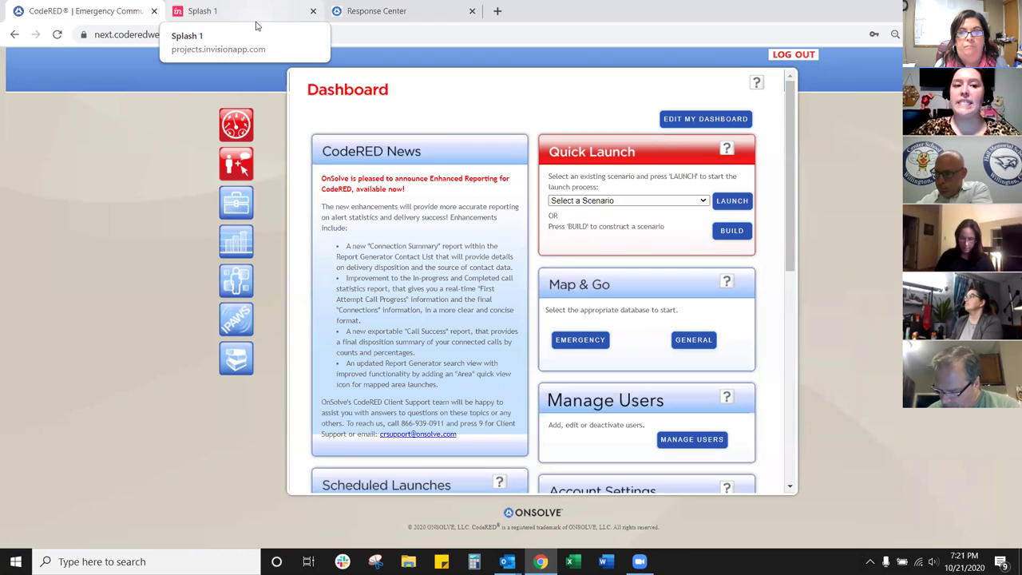
# Step: Switch to the Splash 1 tab to open the CodeRED Launcher InVision prototype
pyautogui.click(251, 12)
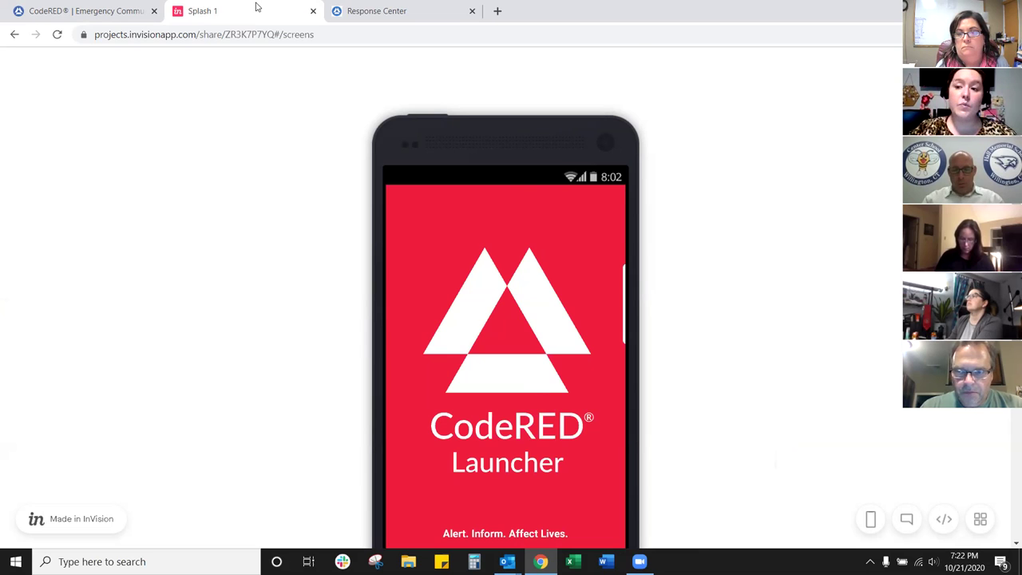
# Step: Go past the CodeRED Launcher splash screen and sign in to reach Control Center
pyautogui.scroll(-1, 460, 234)
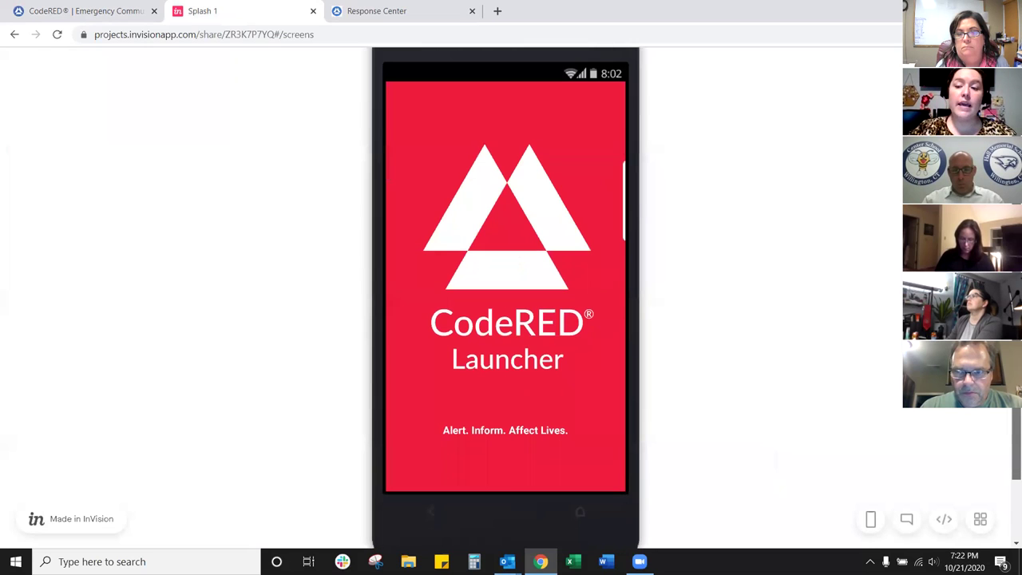
pyautogui.click(459, 234)
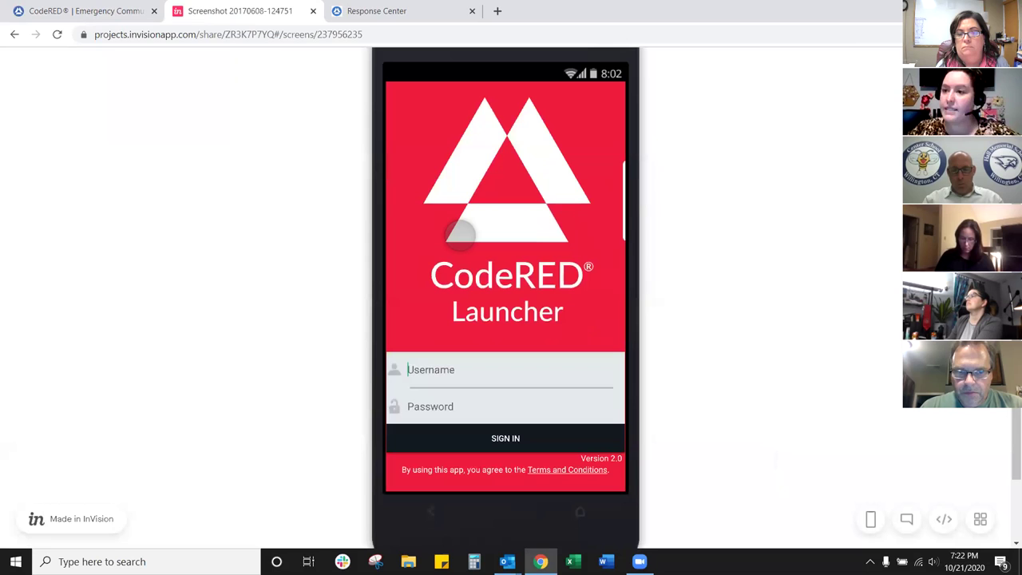
pyautogui.click(501, 436)
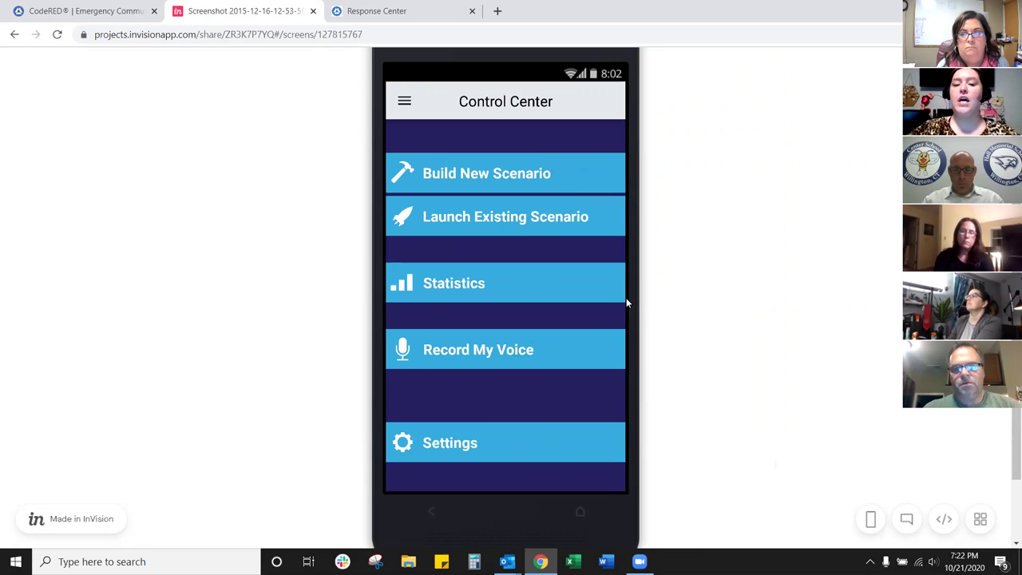
# Step: Open the existing Burn Ban scenario, view its details, and confirm LAUNCH
pyautogui.click(579, 216)
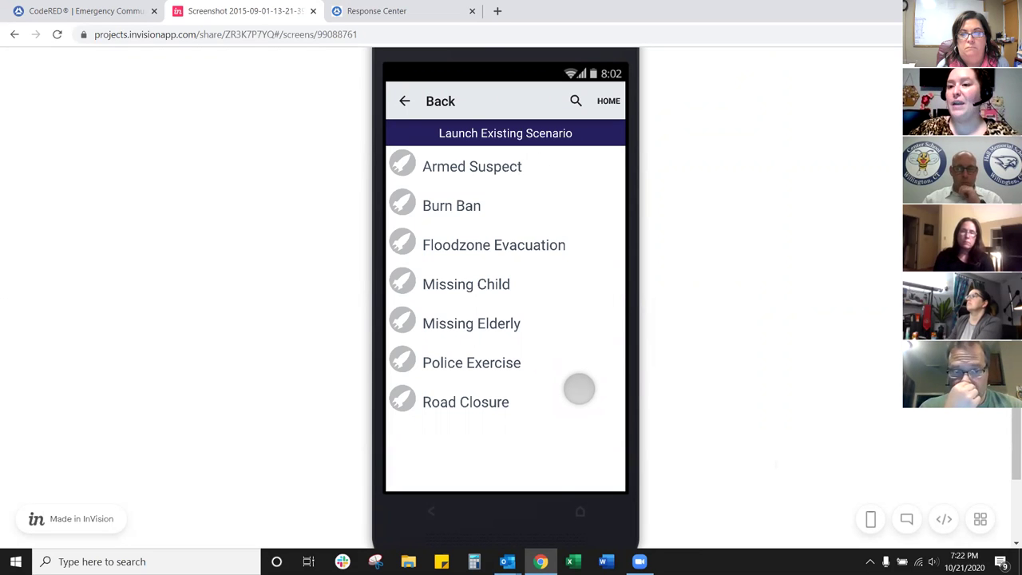
pyautogui.click(469, 209)
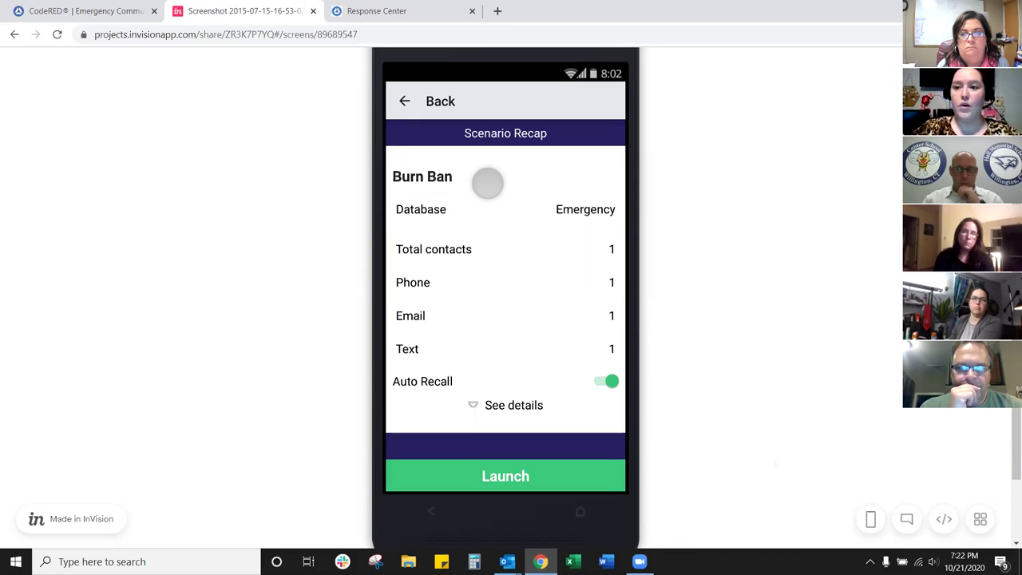
pyautogui.click(512, 399)
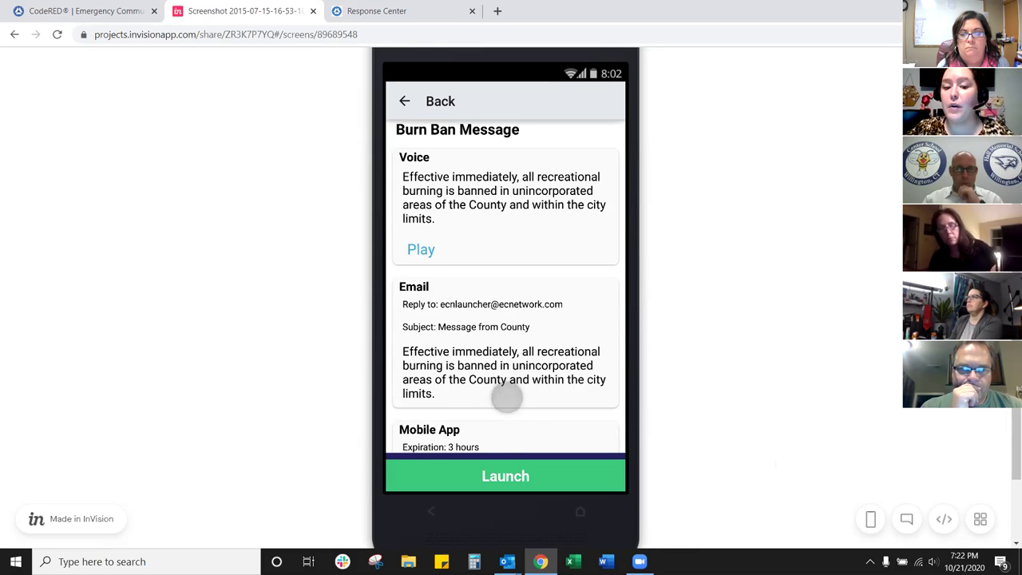
pyautogui.click(497, 437)
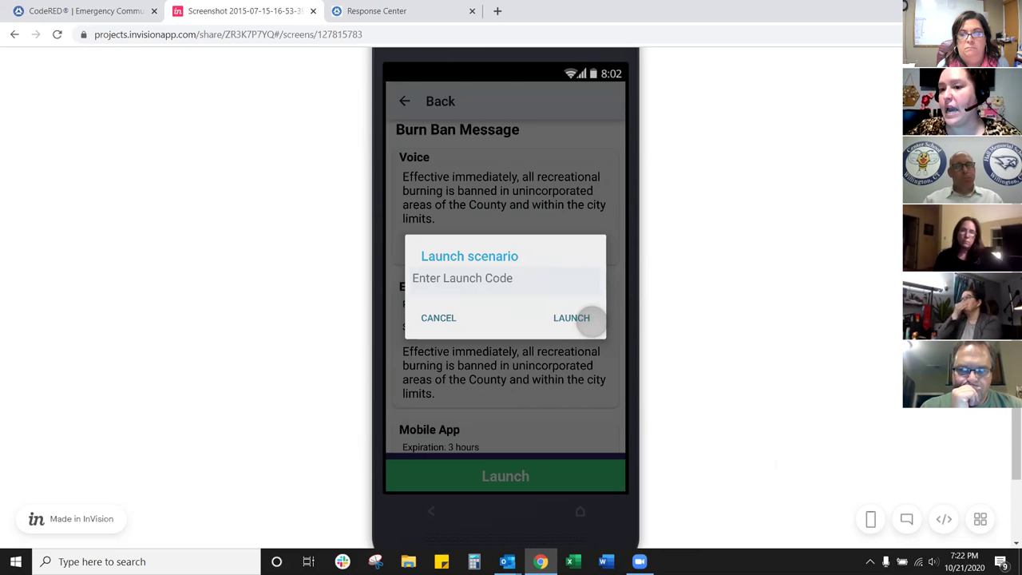
pyautogui.click(589, 319)
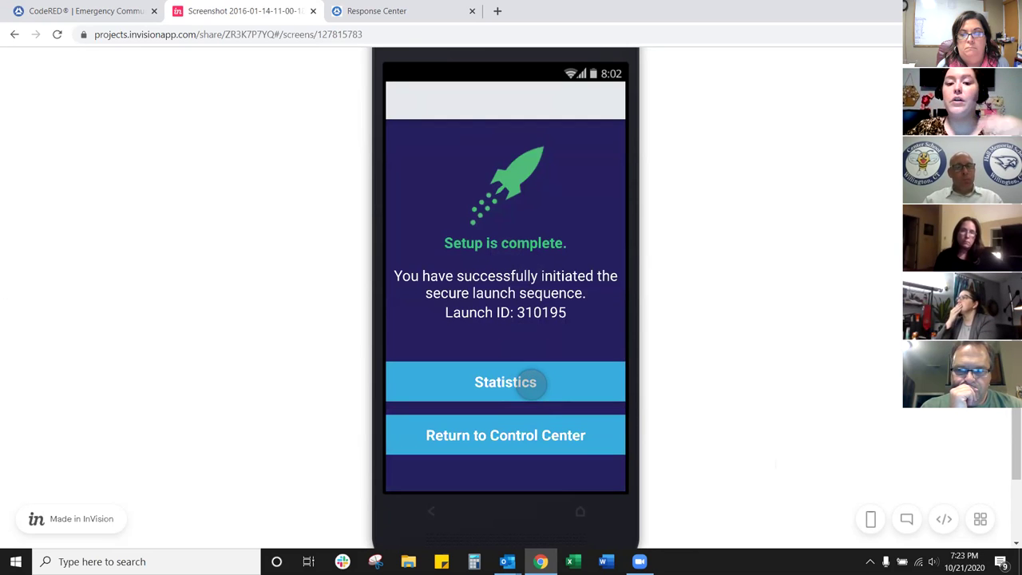
# Step: View the Burn Ban launch statistics, dispositions and message details, then return to Control Center
pyautogui.click(530, 383)
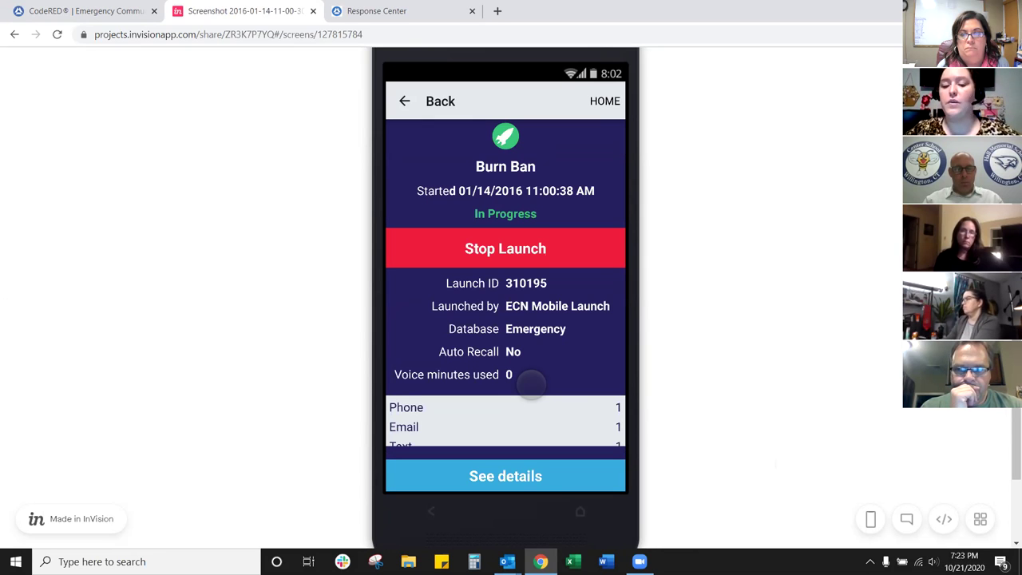
pyautogui.click(509, 476)
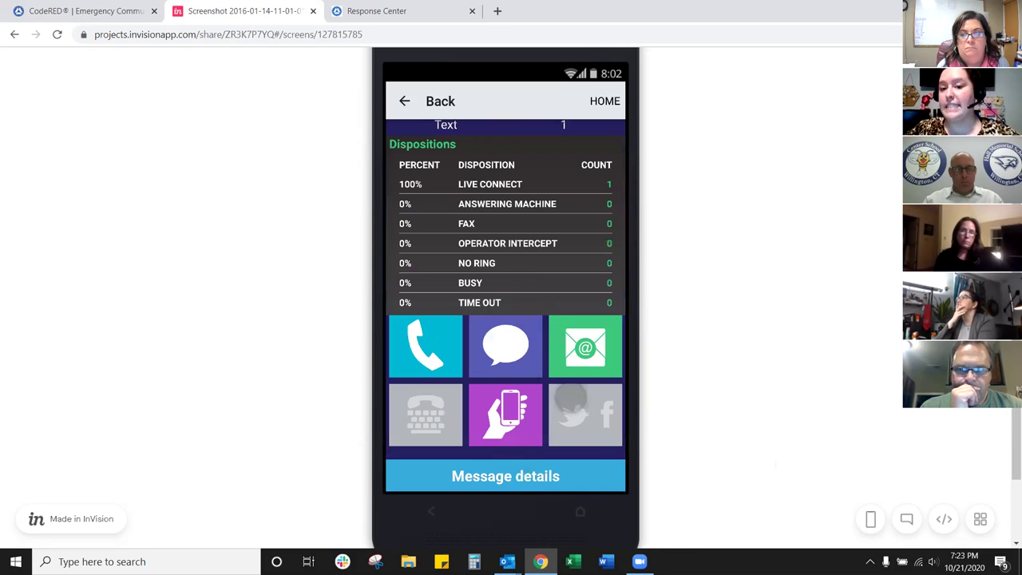
pyautogui.click(529, 476)
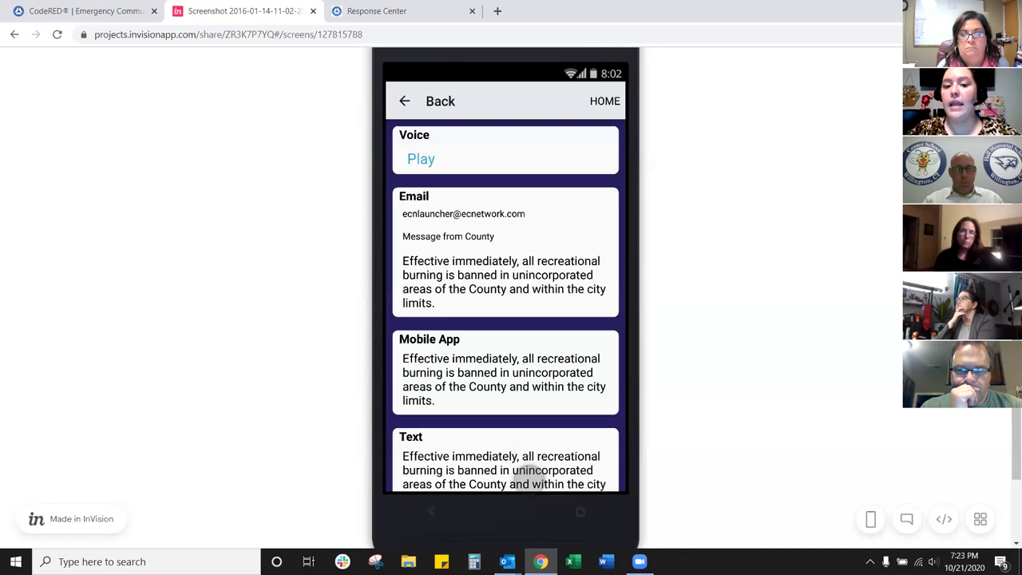
pyautogui.click(525, 450)
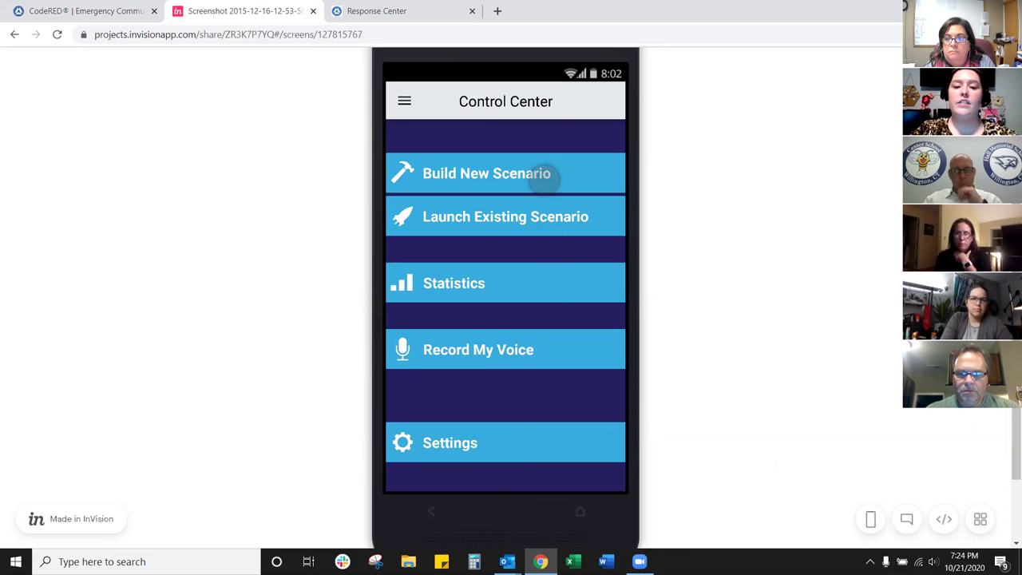
# Step: Start a new scenario and accept its settings to reach the Ormond Beach, FL map search
pyautogui.click(546, 175)
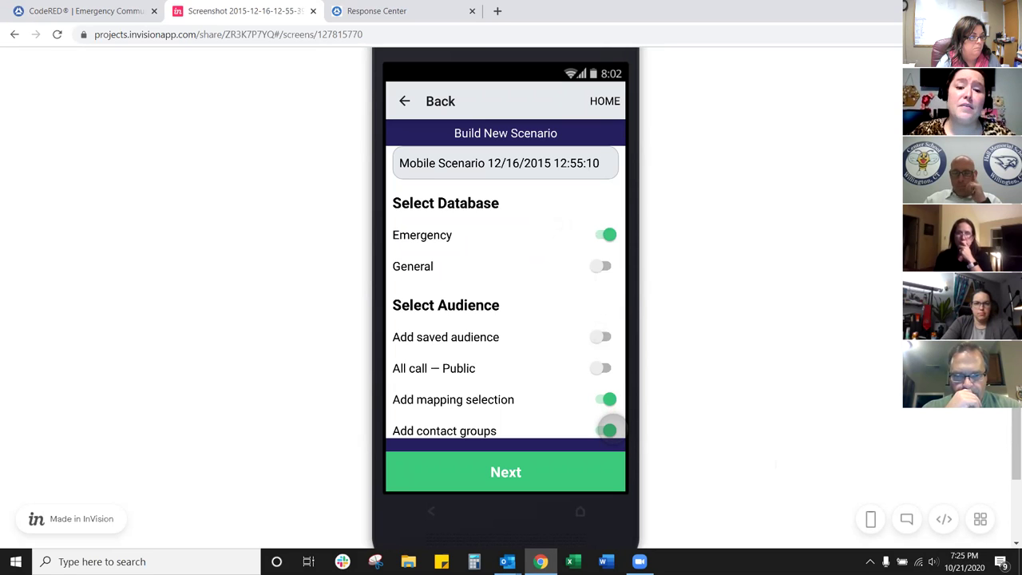
pyautogui.click(569, 471)
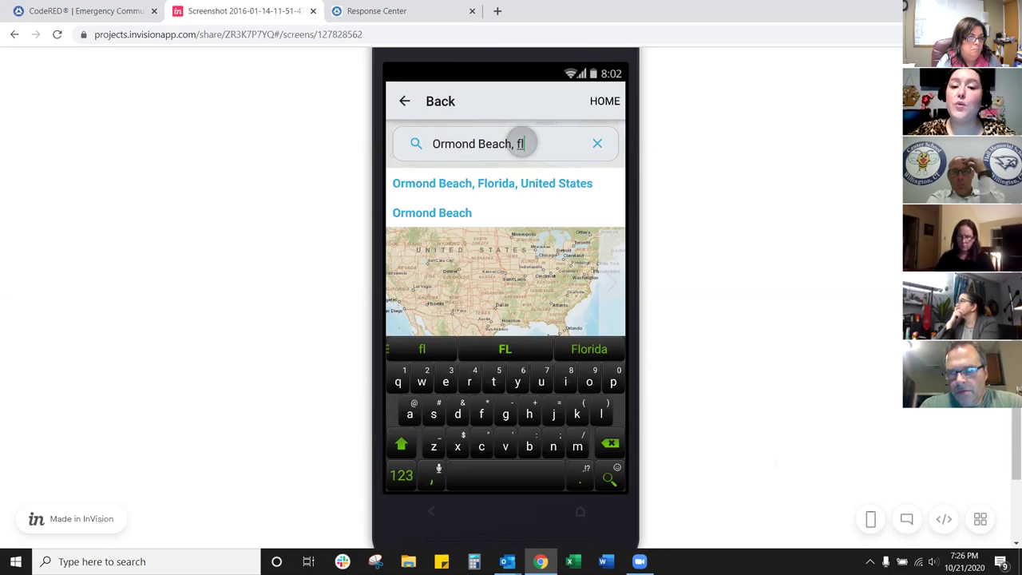
# Step: Select Ormond Beach, Florida, draw a five-point polygon target area, save it and accept the audience
pyautogui.click(569, 192)
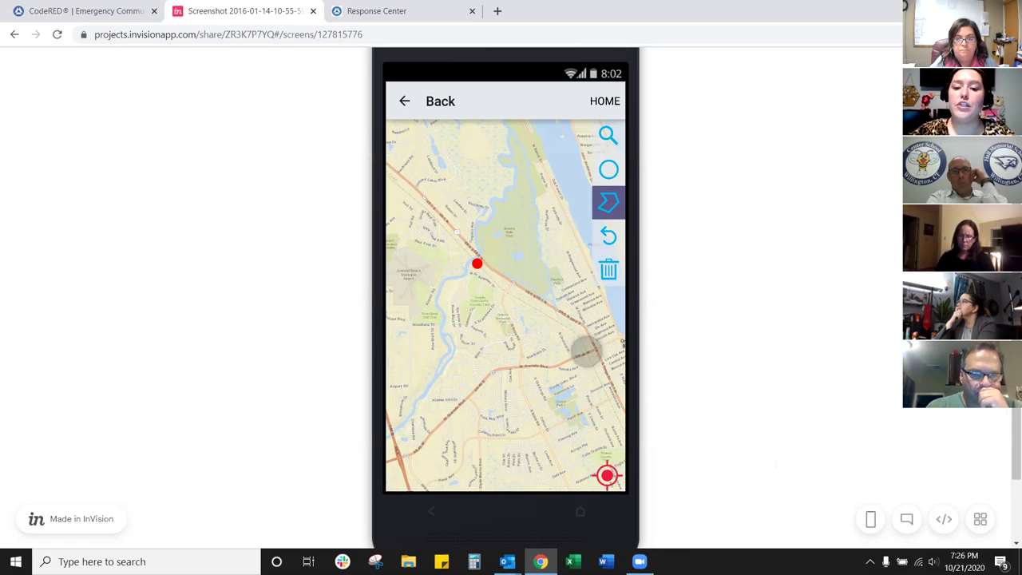
pyautogui.click(574, 366)
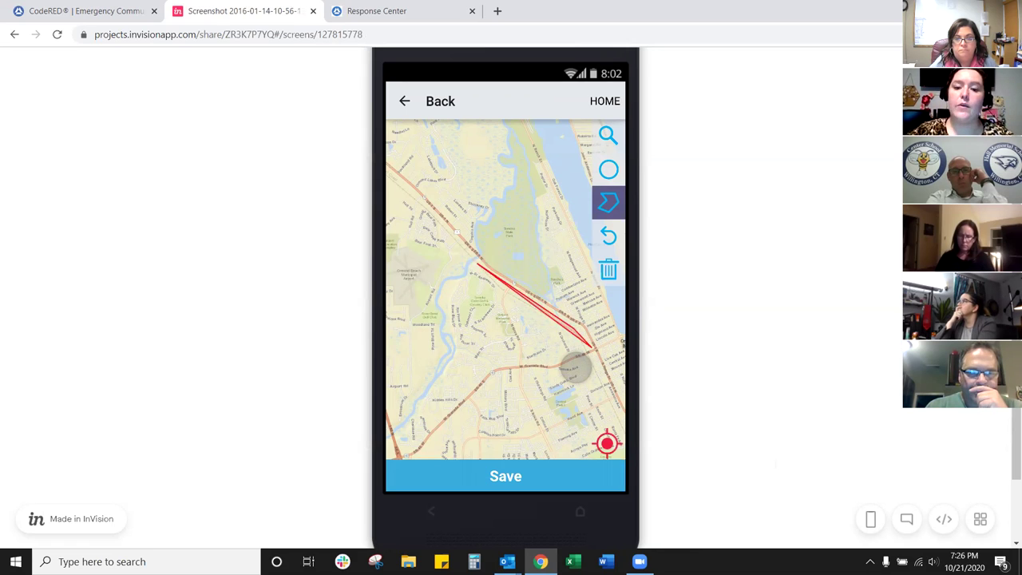
pyautogui.click(565, 366)
pyautogui.click(511, 365)
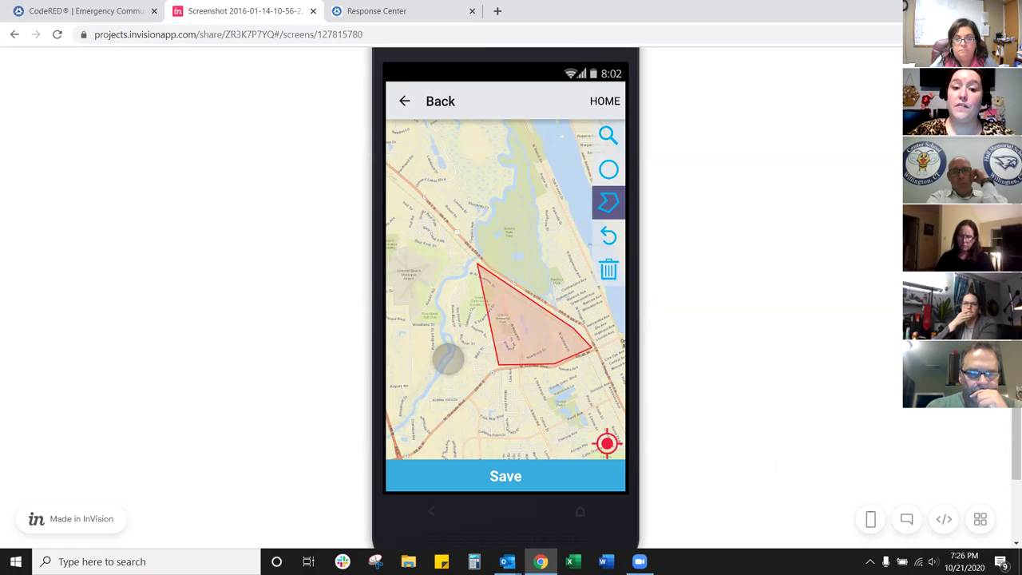
pyautogui.click(448, 359)
pyautogui.click(444, 358)
pyautogui.click(506, 459)
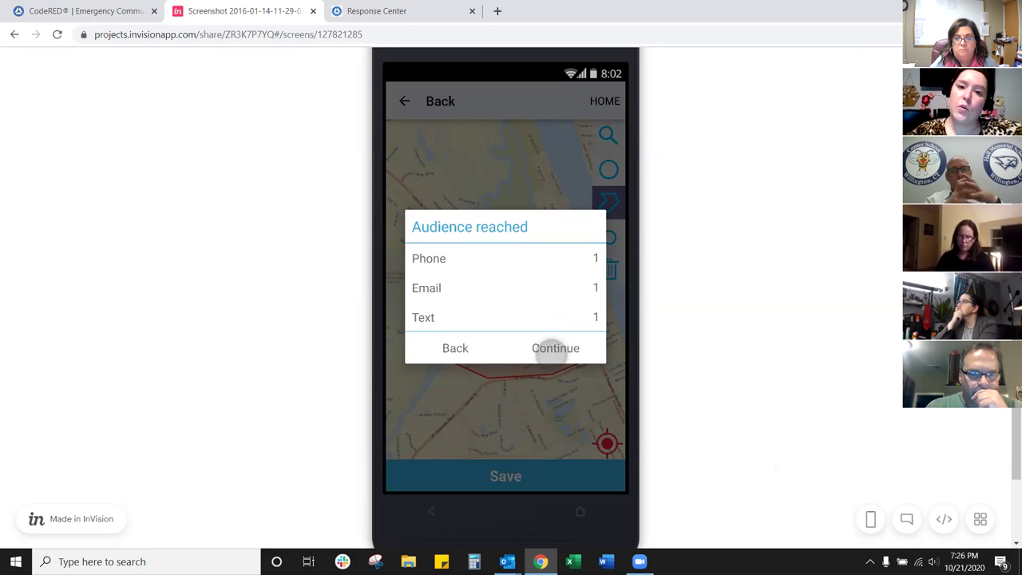
pyautogui.click(550, 352)
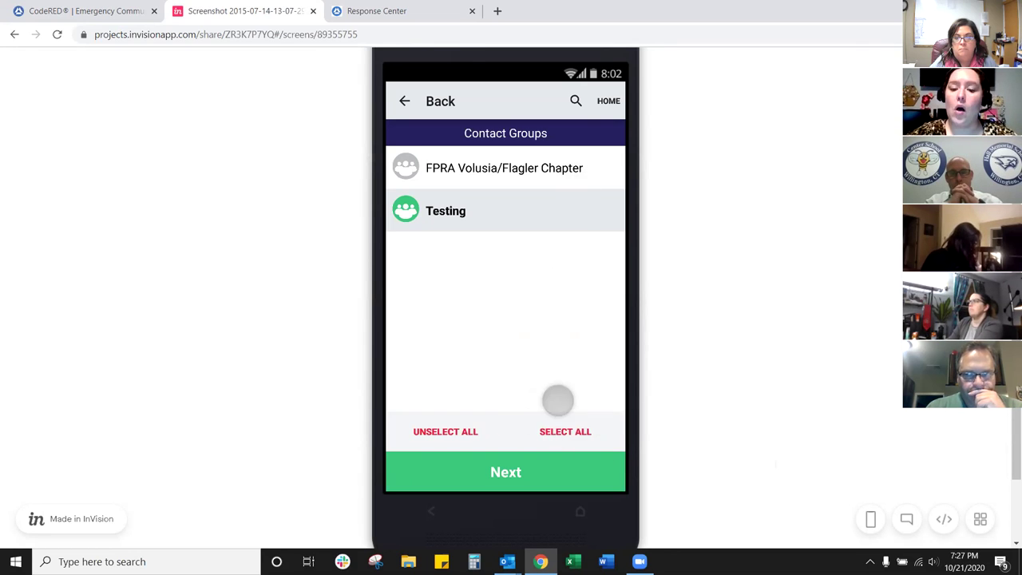
# Step: Skip past Contact Groups and start a new message in Build New Scenario
pyautogui.click(530, 475)
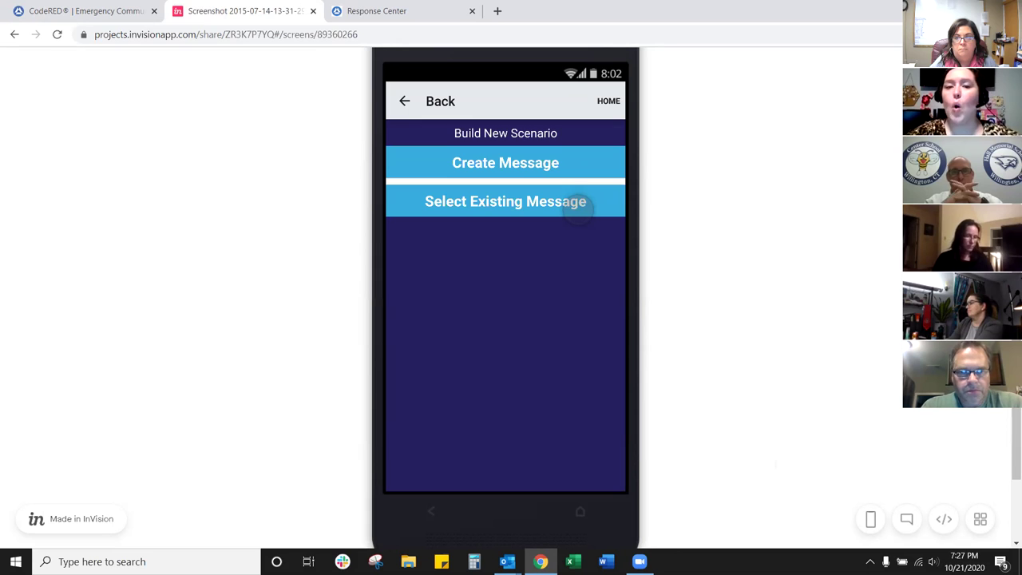
pyautogui.click(571, 168)
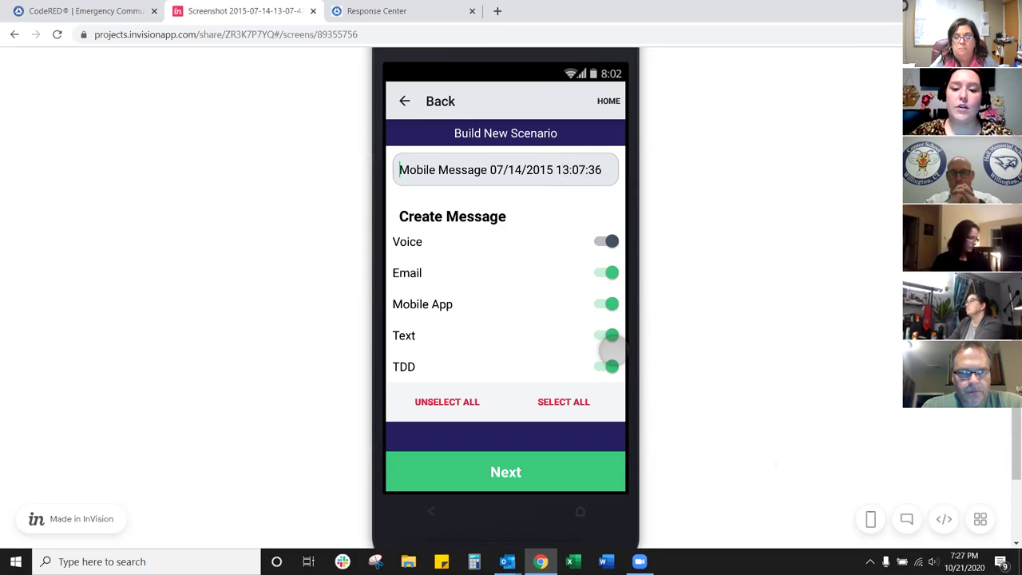
# Step: Accept the Create Message channel toggles to reach the voice message options
pyautogui.click(558, 472)
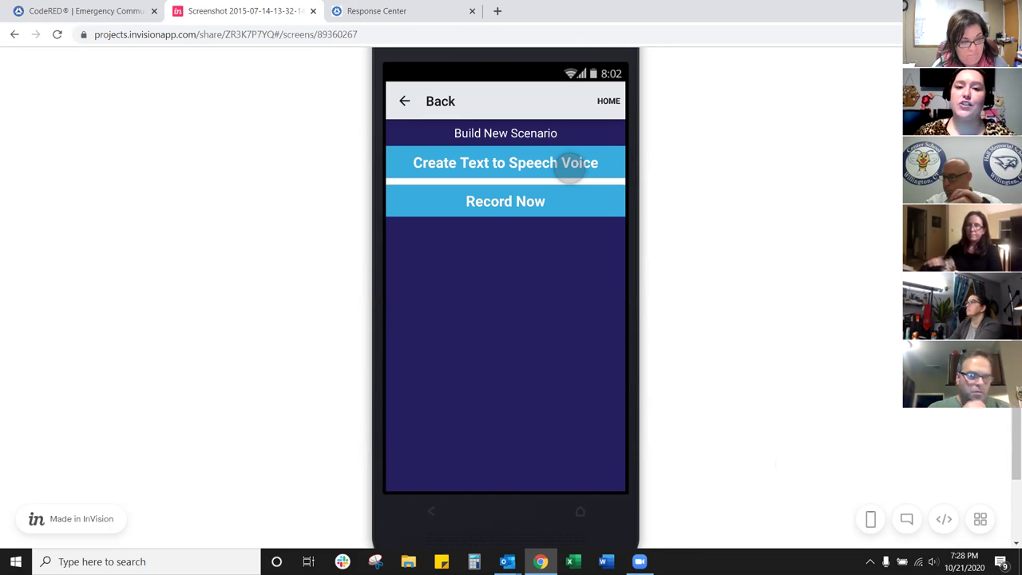
# Step: Record a 13-second voice message with Record Now and confirm it
pyautogui.click(574, 203)
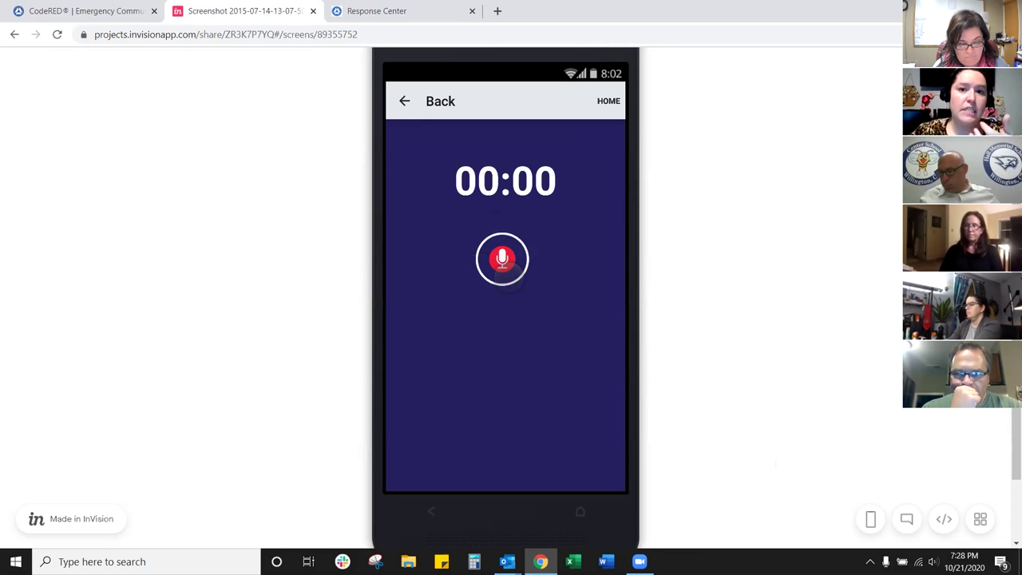
pyautogui.click(507, 276)
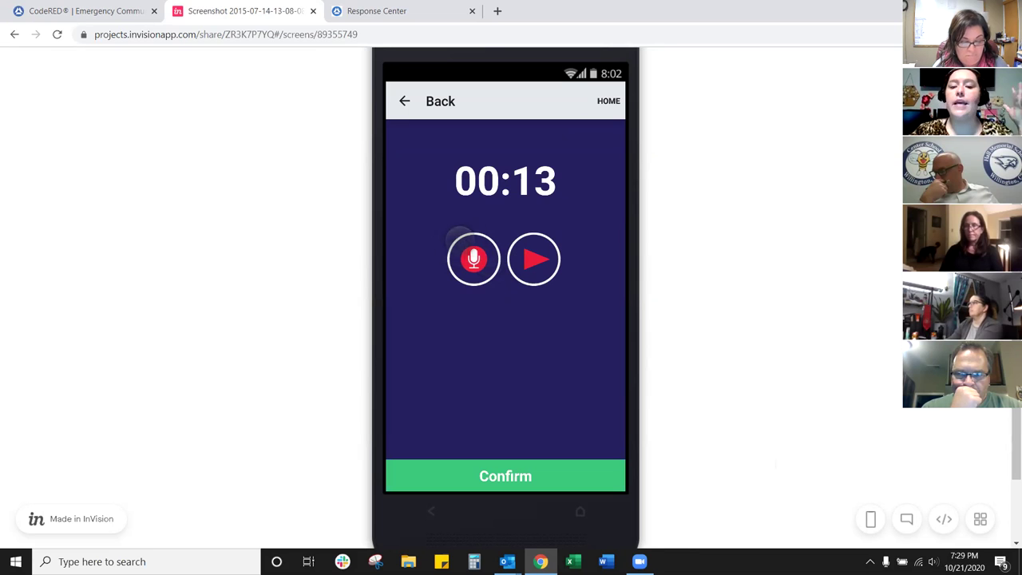
pyautogui.click(505, 476)
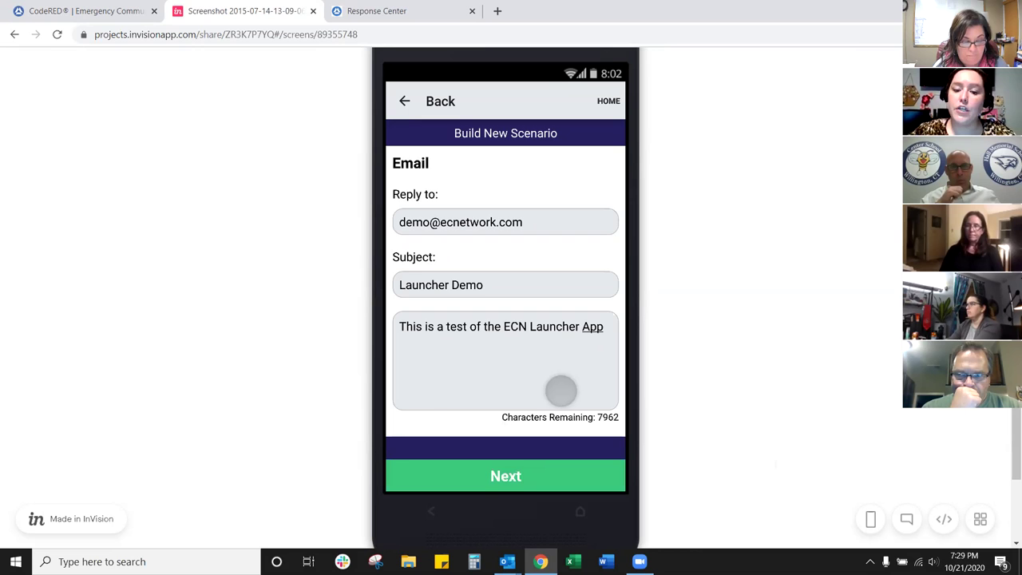
# Step: Accept the Launcher Demo email, mobile app and text message content unchanged
pyautogui.click(506, 476)
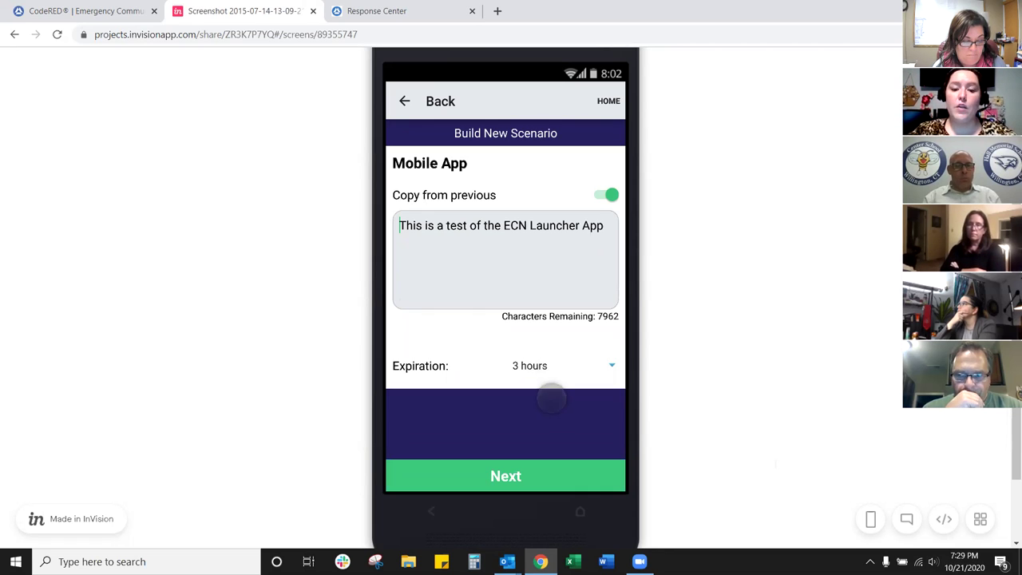
pyautogui.click(531, 476)
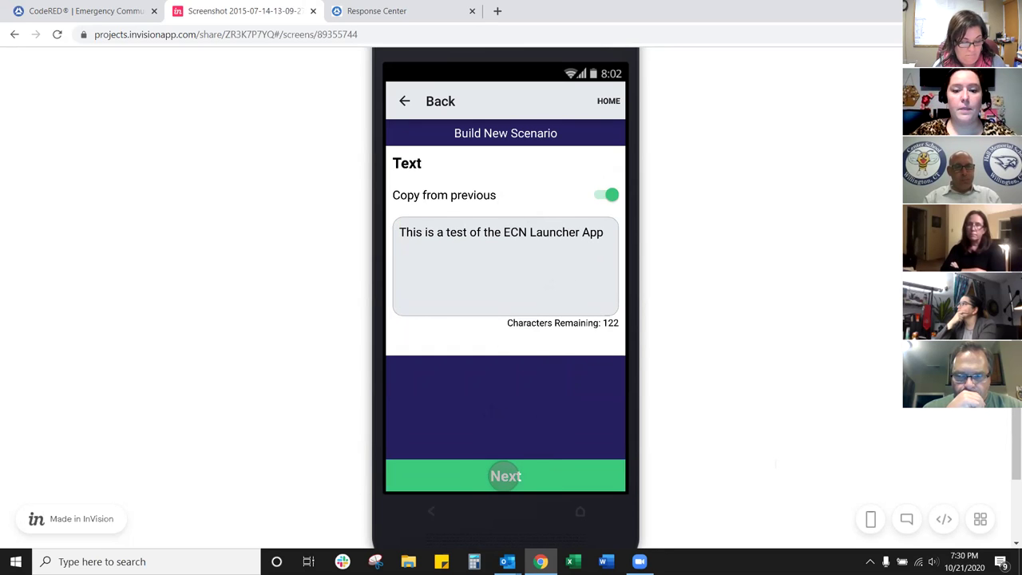
pyautogui.click(496, 475)
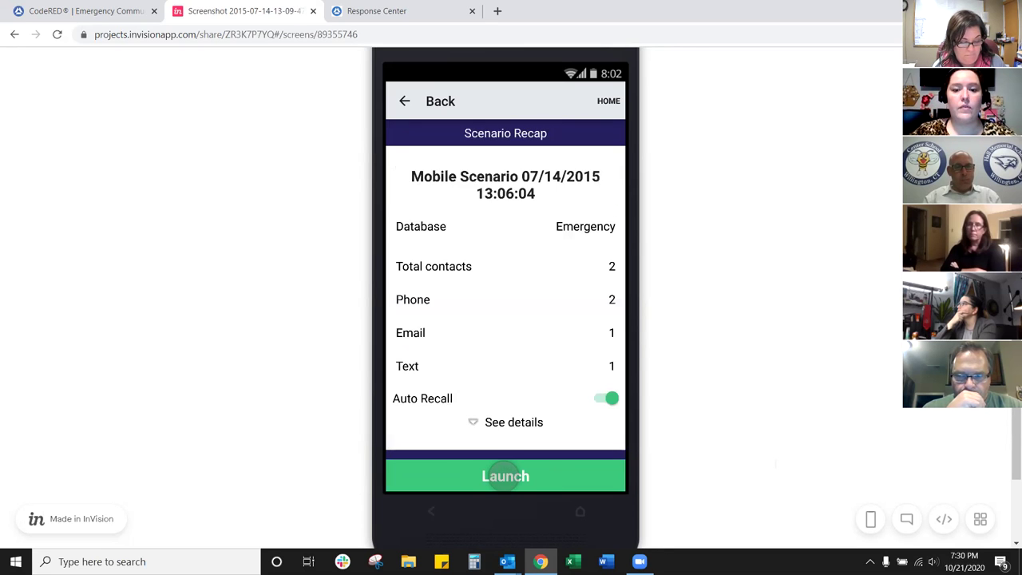
# Step: Launch the new Mobile Scenario from its details and return to the Control Center after setup completes (Launch ID 310195)
pyautogui.click(519, 421)
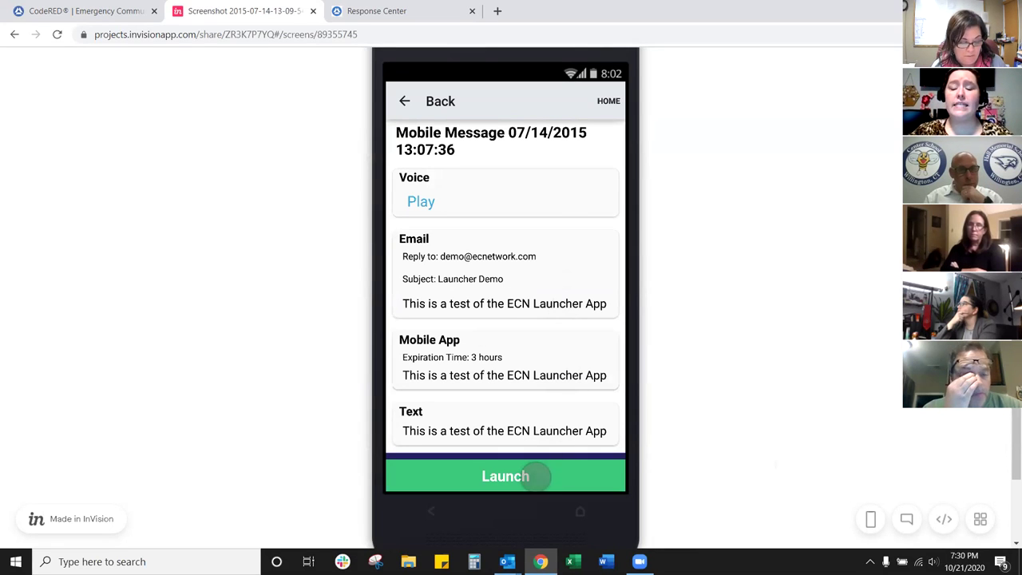
pyautogui.click(535, 476)
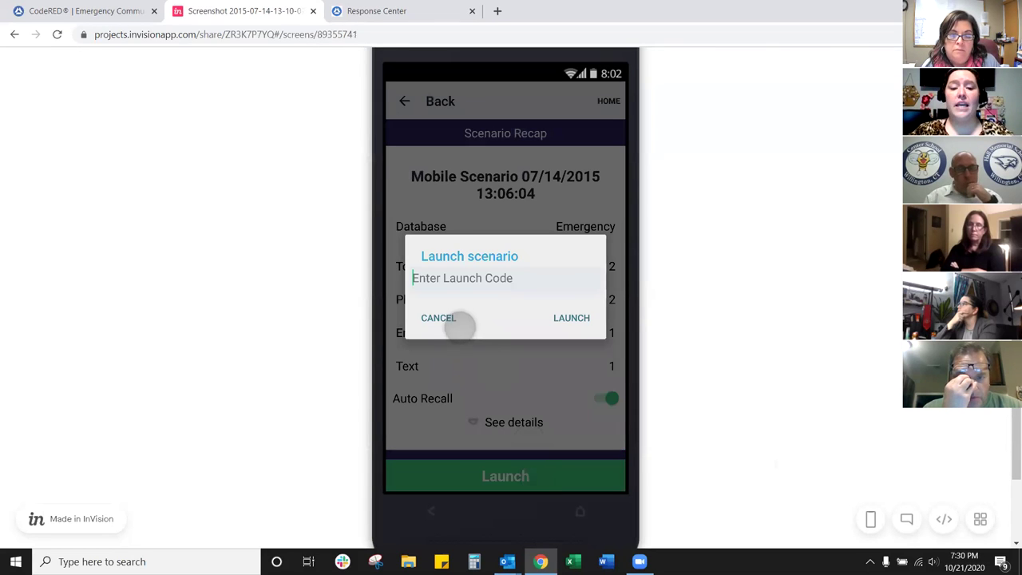
pyautogui.click(566, 327)
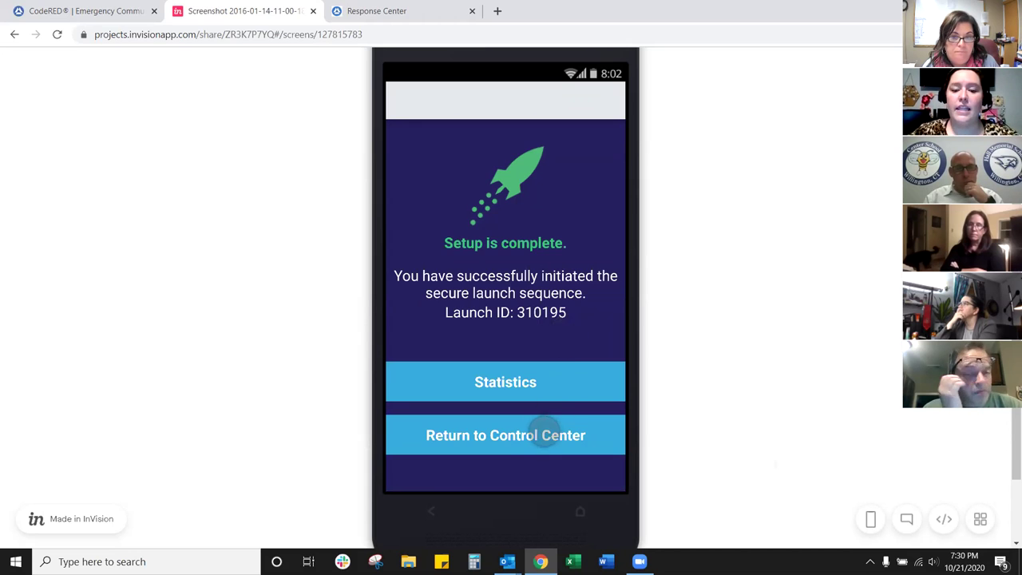
pyautogui.click(543, 431)
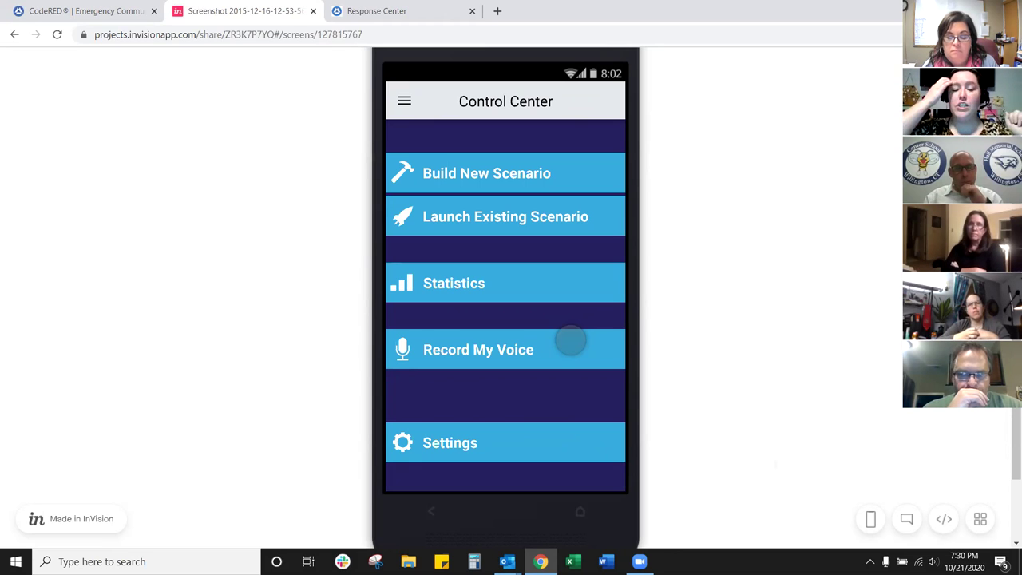
# Step: From the CodeRED dashboard's Helpful Links, open the Community Notification Enrollment page in a new tab
pyautogui.click(97, 12)
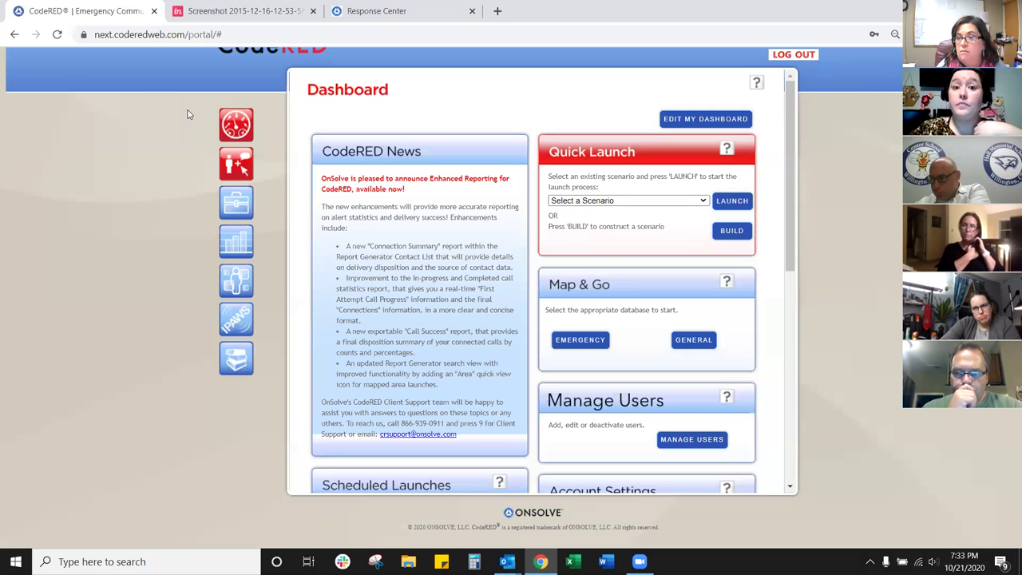
pyautogui.moveTo(792, 186); pyautogui.dragTo(803, 336)
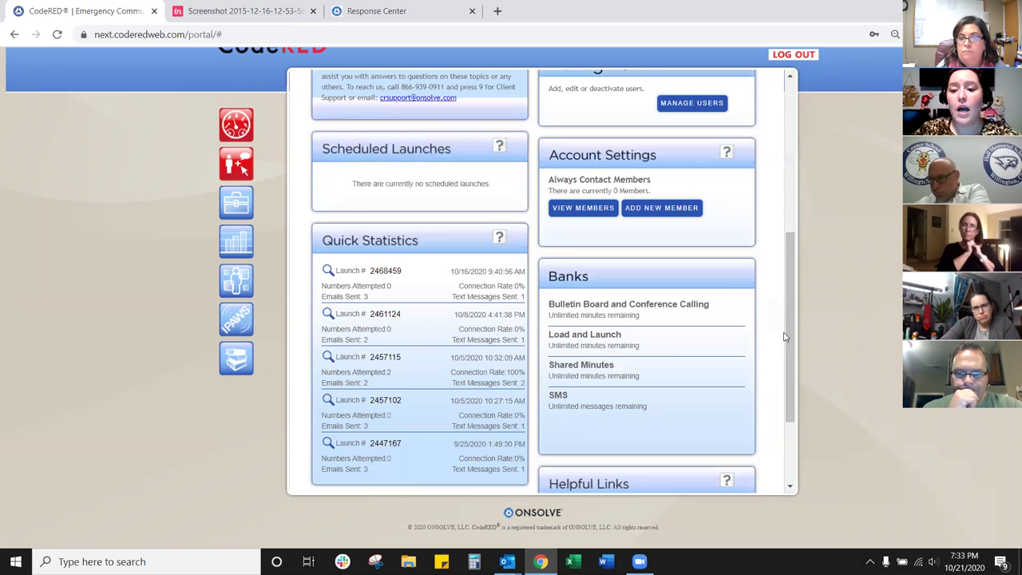
pyautogui.scroll(-3, 784, 337)
pyautogui.click(612, 389)
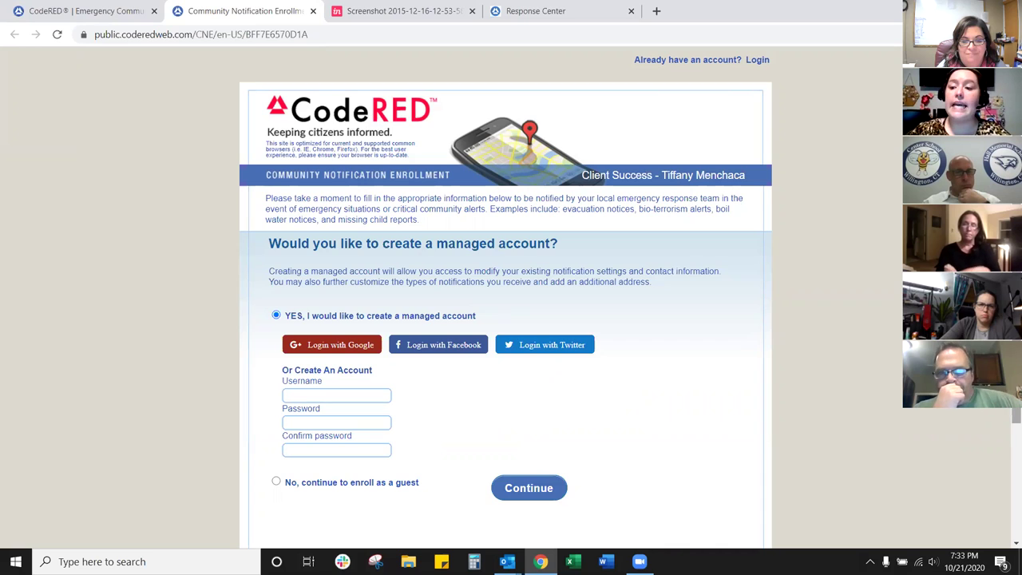
# Step: Keep YES for a managed account and choose Login with Google on the enrollment form
pyautogui.scroll(-3, 918, 471)
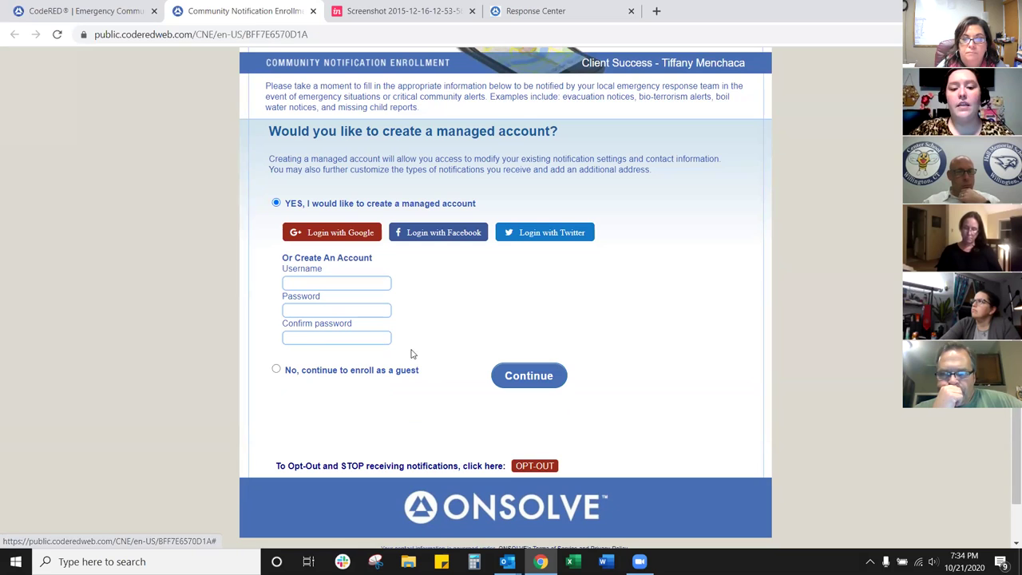
pyautogui.click(332, 240)
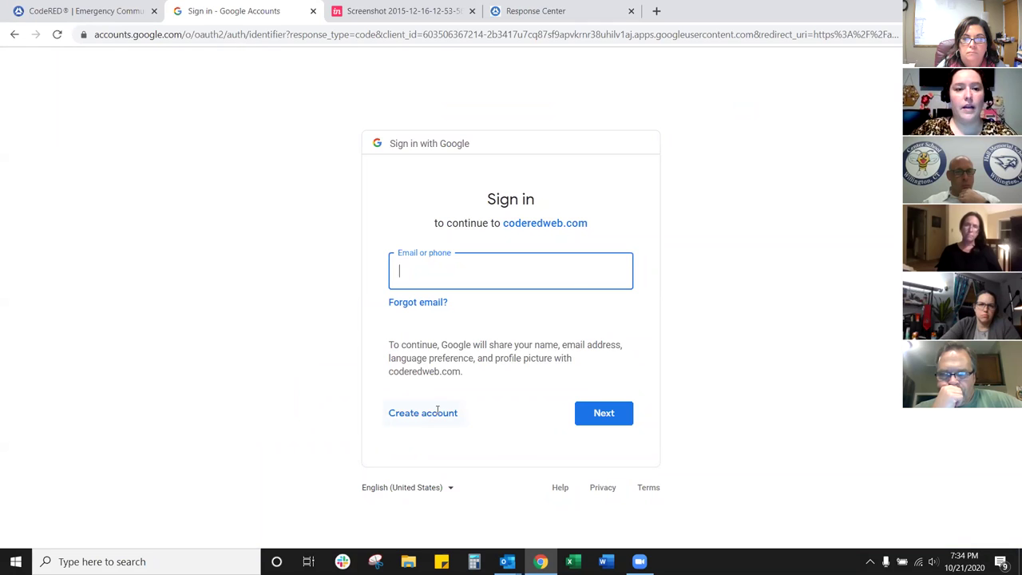
# Step: Back out of the Google sign-in, try the Facebook login, then return to the enrollment form
pyautogui.click(13, 35)
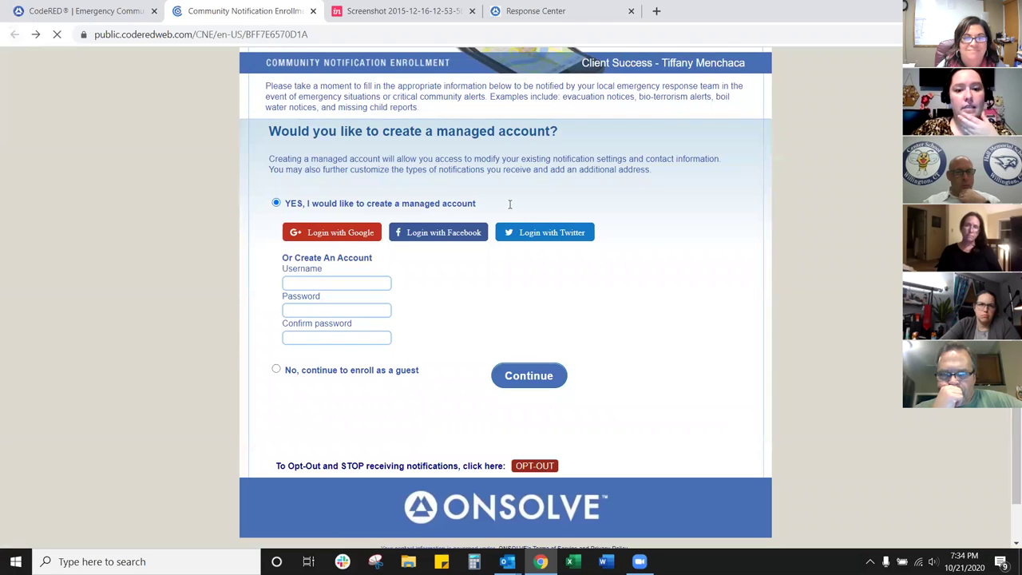
pyautogui.click(467, 237)
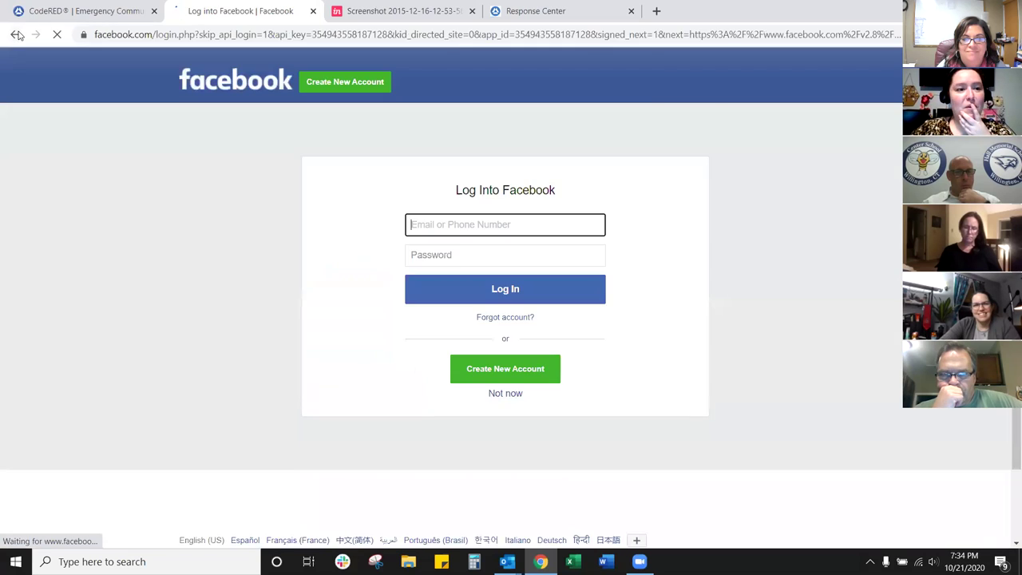
pyautogui.click(16, 36)
# Step: Enter the account username and password, then move on to the password confirmation field
pyautogui.click(318, 281)
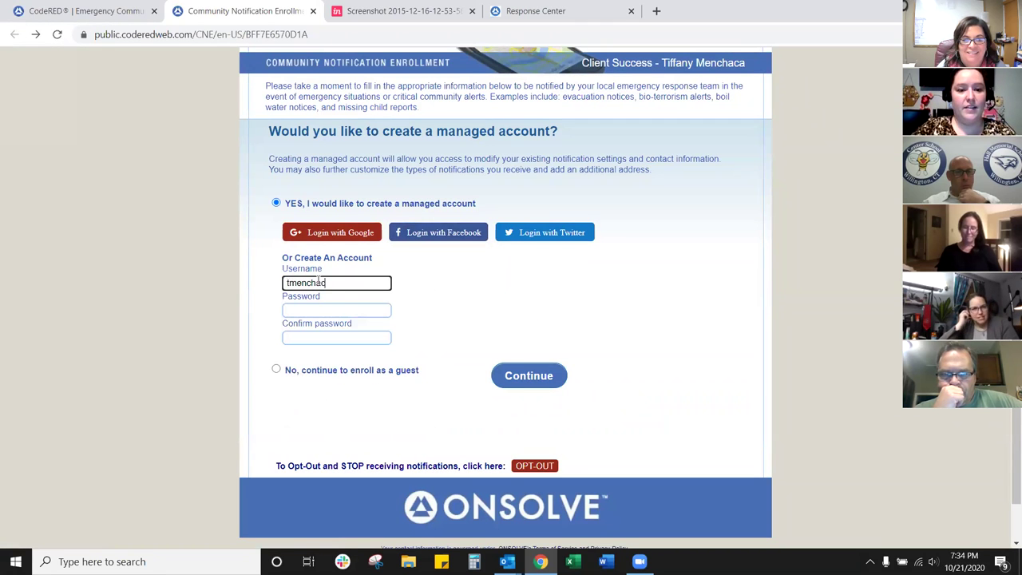
pyautogui.write('08')
pyautogui.press('Tab')
pyautogui.write('08')
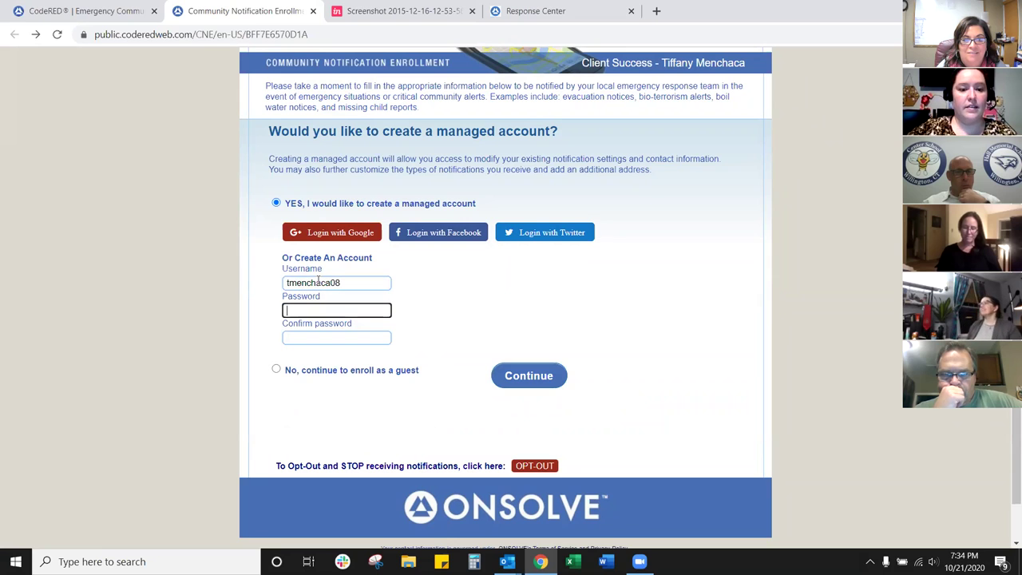
pyautogui.write('*******')
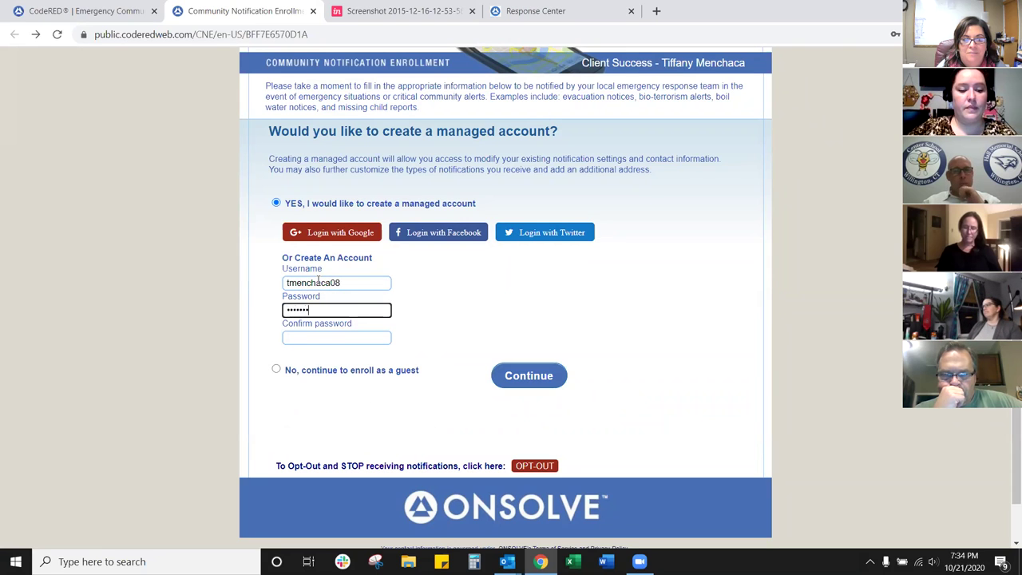
pyautogui.press('Tab')
pyautogui.write('***')
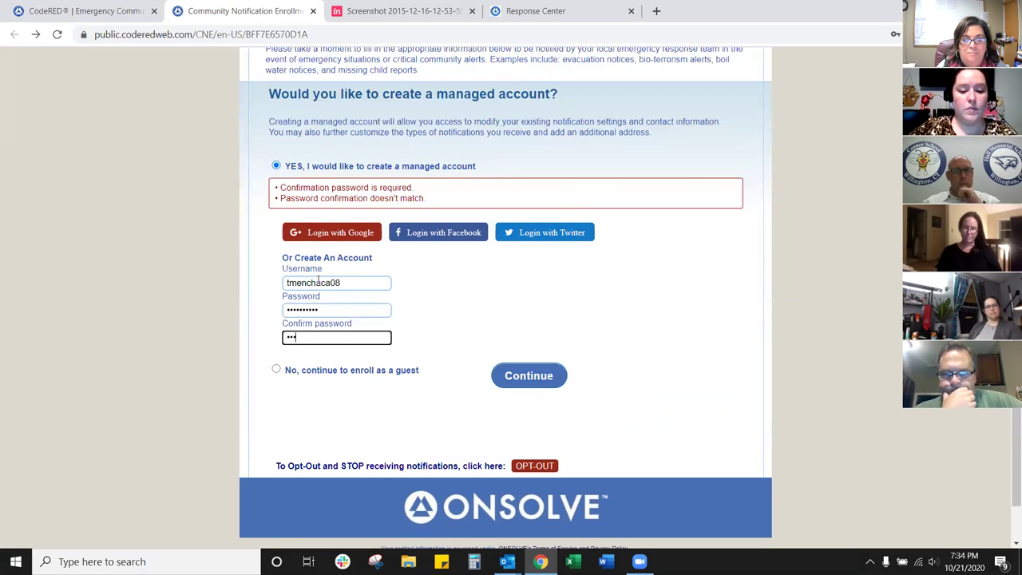
pyautogui.write('****')
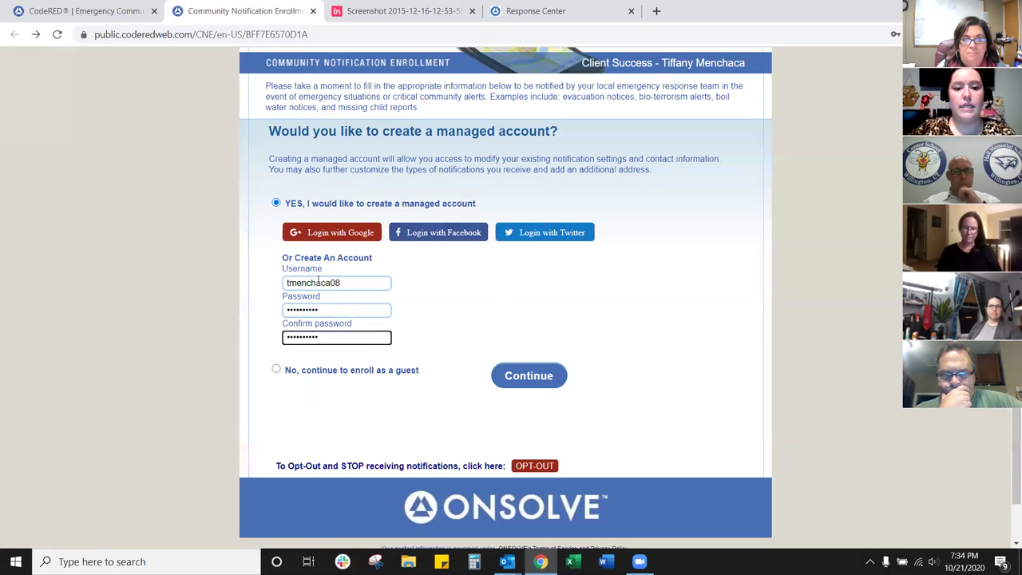
# Step: Submit the account details and scroll past Contact Information to the Phones and Alert Types sections
pyautogui.click(524, 372)
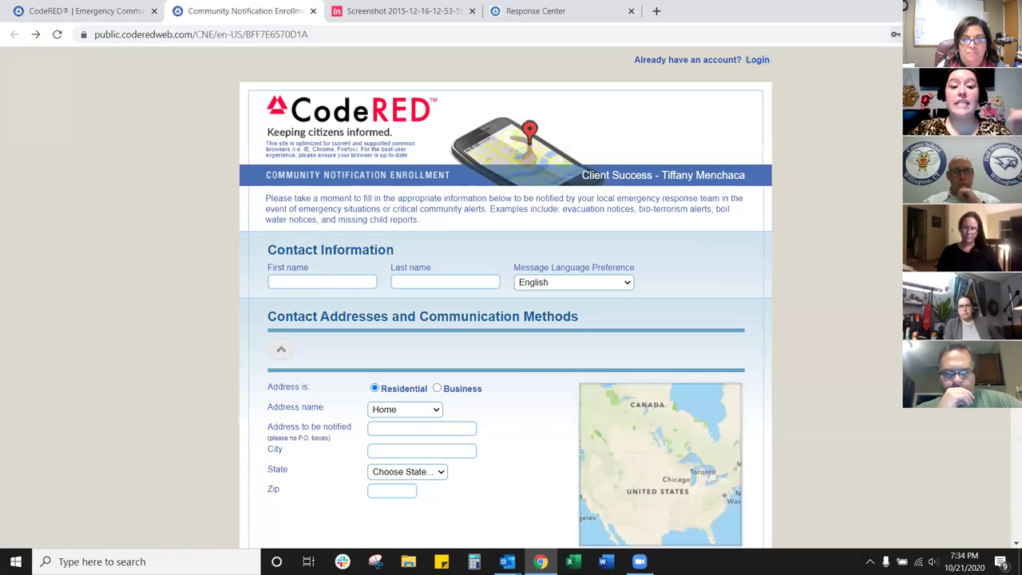
pyautogui.scroll(-1, 884, 207)
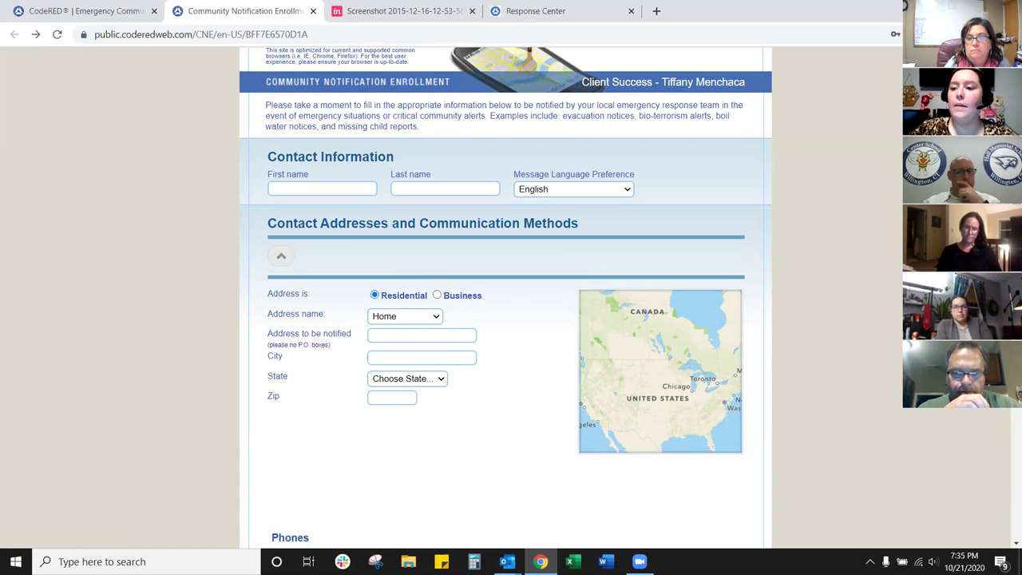
pyautogui.scroll(-2, 762, 357)
pyautogui.scroll(-3, 842, 287)
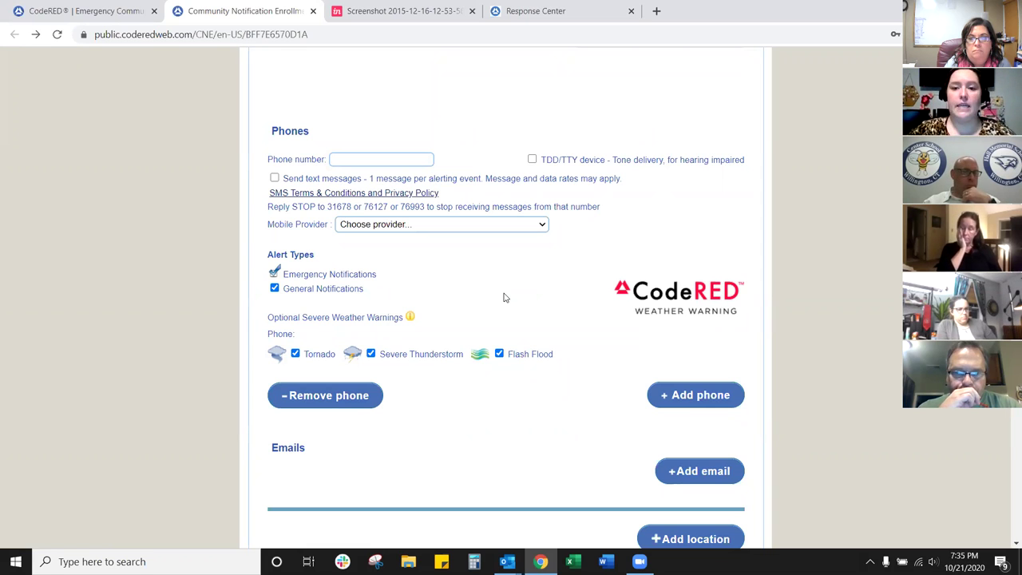
# Step: Highlight the Optional Severe Weather Warnings line, then scroll down to the Additional Notifications options
pyautogui.tripleClick(504, 299)
pyautogui.click(533, 273)
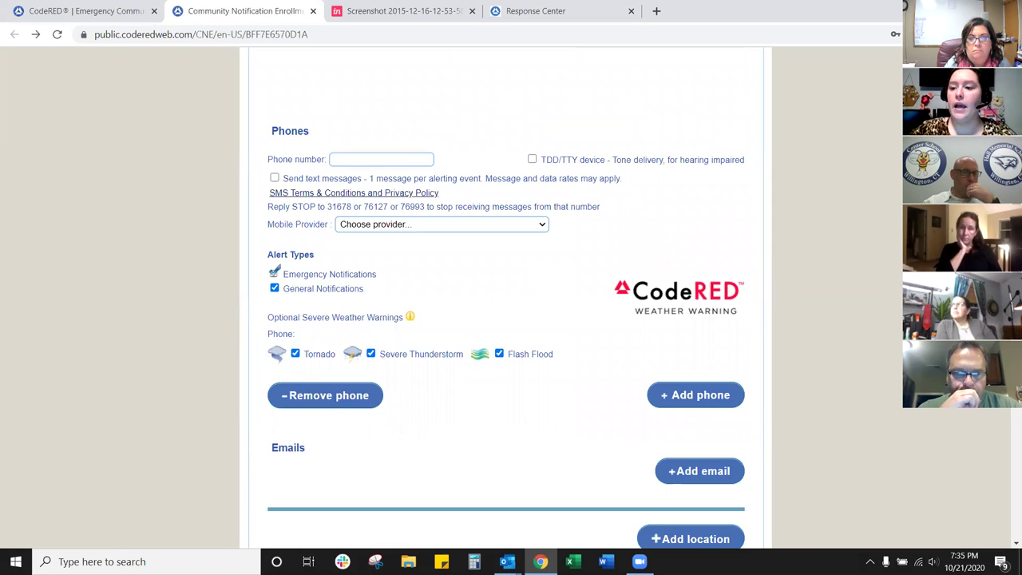
pyautogui.scroll(-1, 532, 273)
pyautogui.scroll(-1, 506, 298)
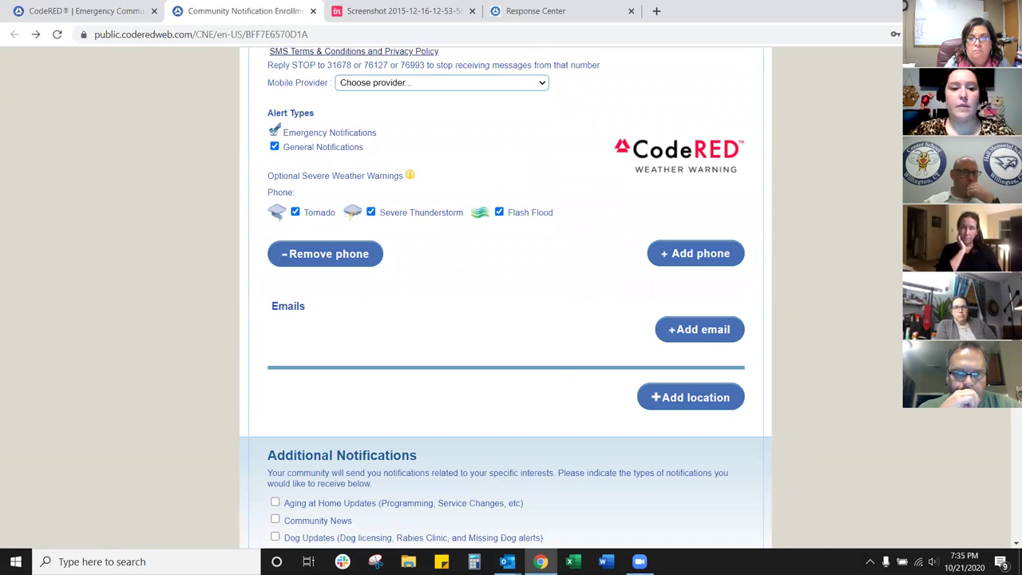
pyautogui.scroll(-3, 506, 298)
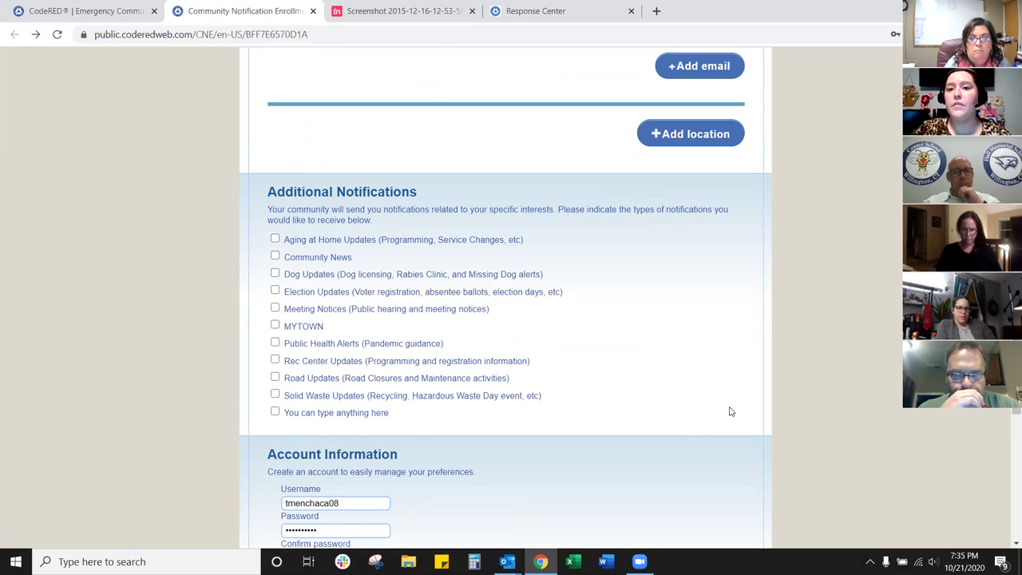
# Step: Check Aging at Home Updates, Dog Updates and Public Health Alerts, then scroll down to Verify information
pyautogui.click(274, 239)
pyautogui.click(274, 273)
pyautogui.click(274, 343)
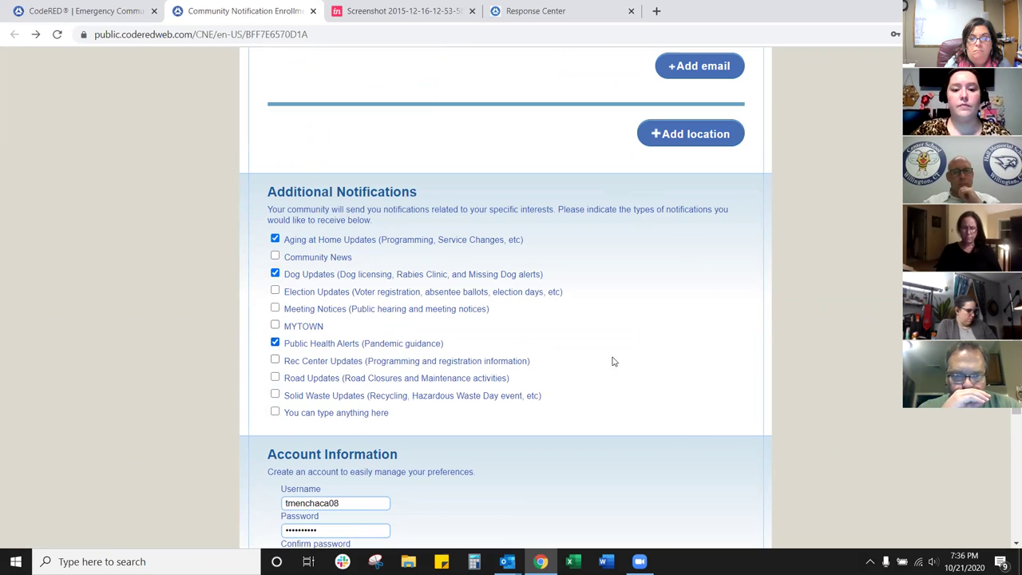
pyautogui.scroll(-1, 505, 319)
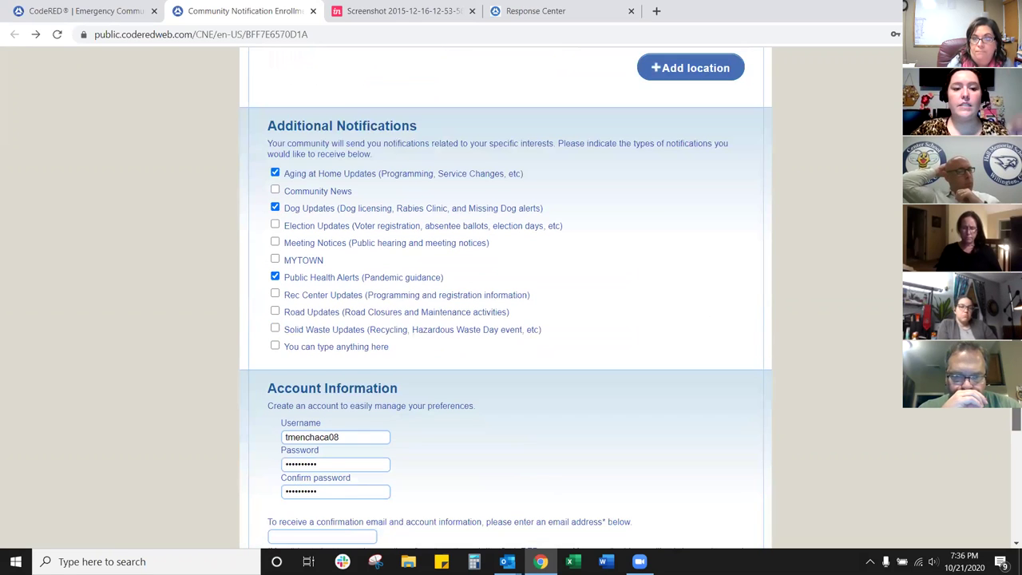
pyautogui.scroll(-2, 505, 319)
pyautogui.scroll(-3, 505, 319)
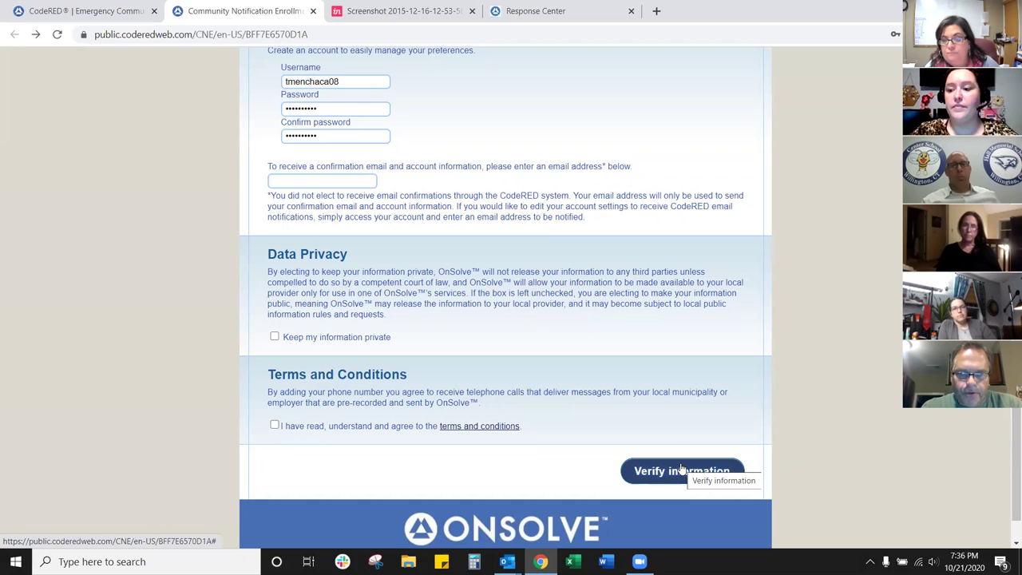
# Step: Scroll back up to the Contact Information section at the top of the enrollment form
pyautogui.scroll(1, 1007, 409)
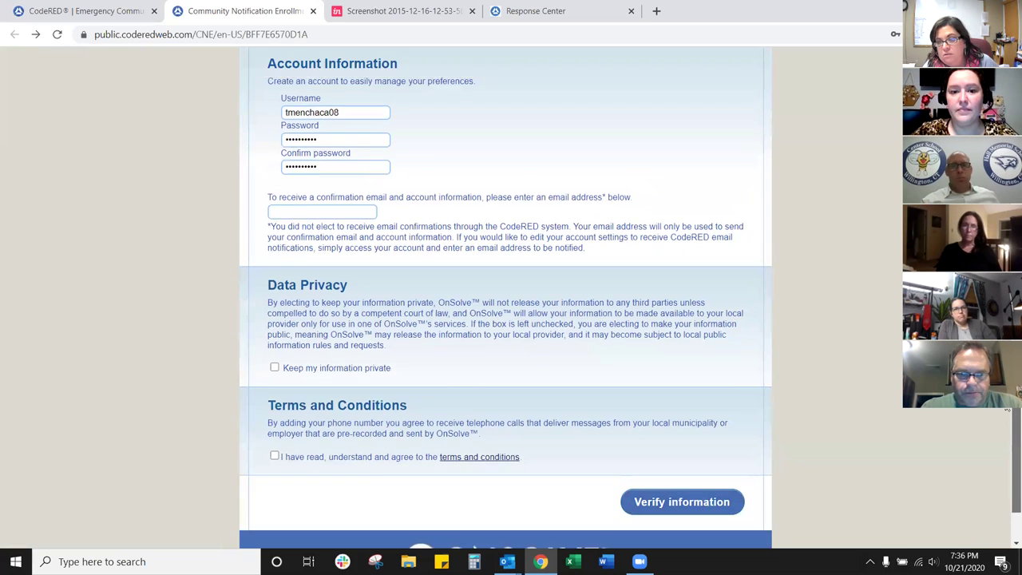
pyautogui.scroll(15, 1007, 409)
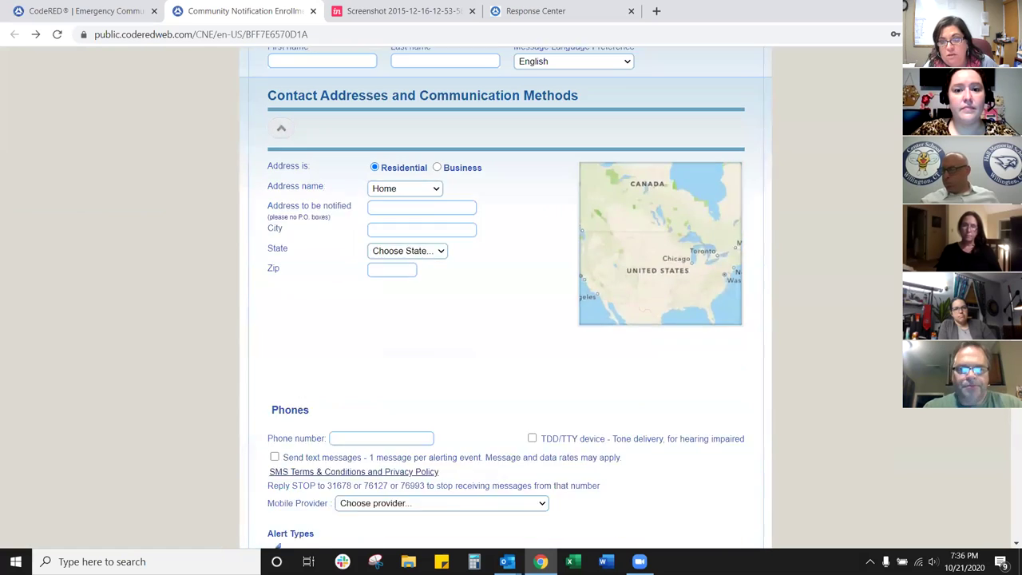
pyautogui.scroll(6, 1007, 410)
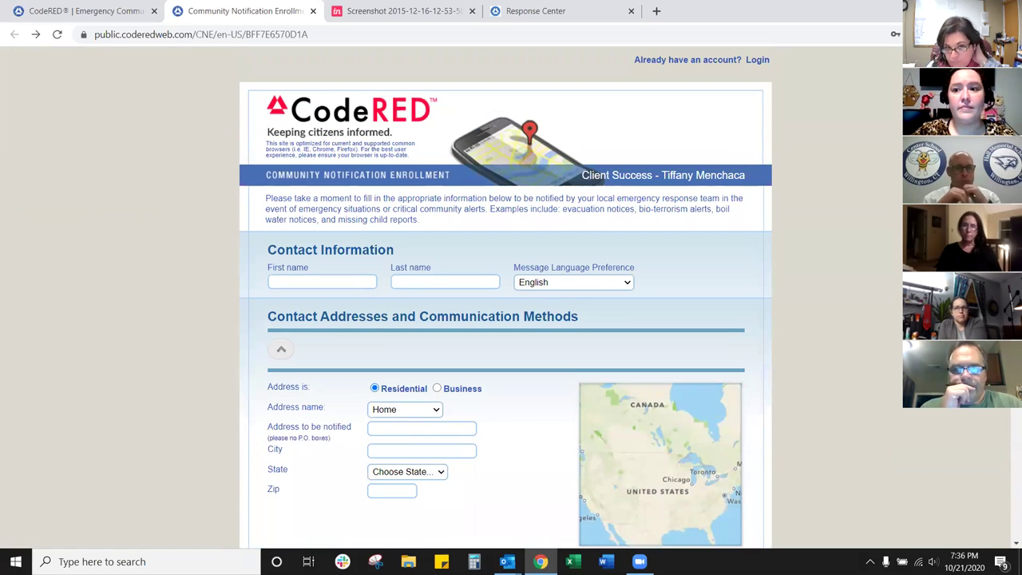